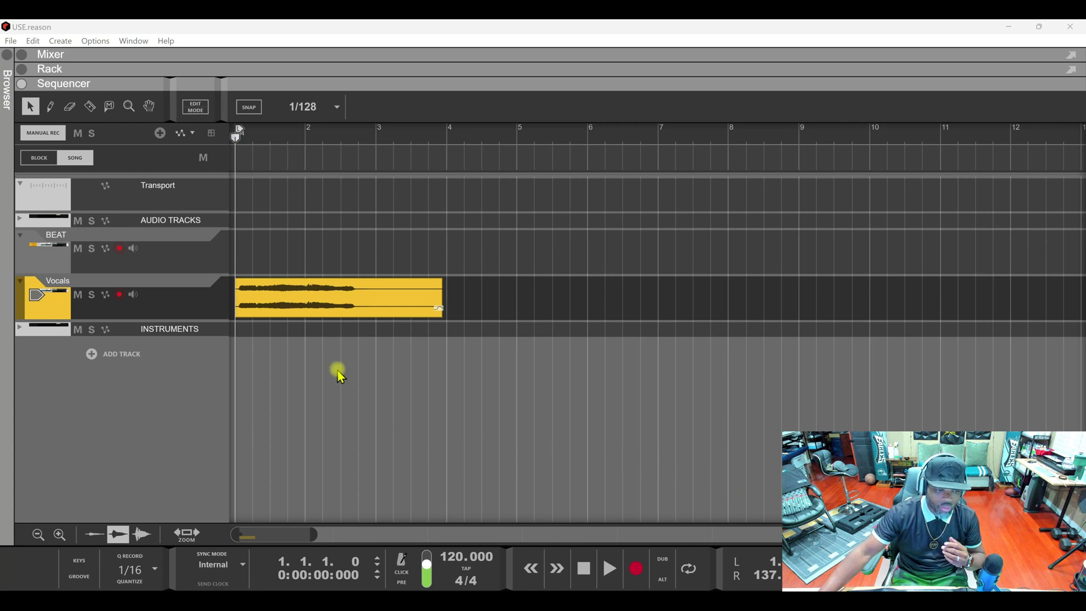
# Play back the clip on the Vocals track from the start to hear the original take.
pyautogui.click(308, 309)
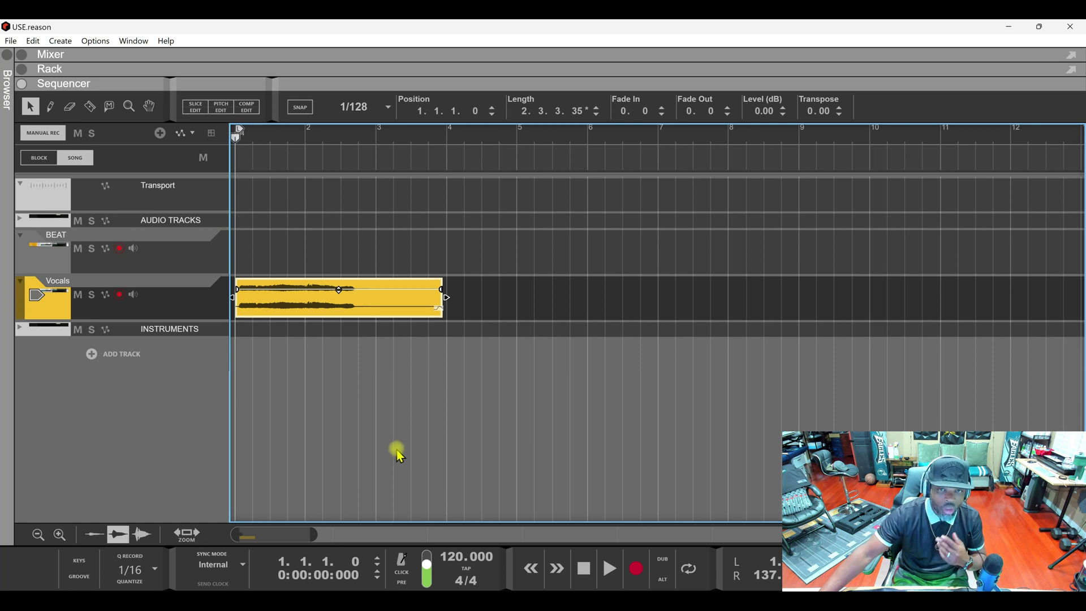
pyautogui.rightClick(168, 296)
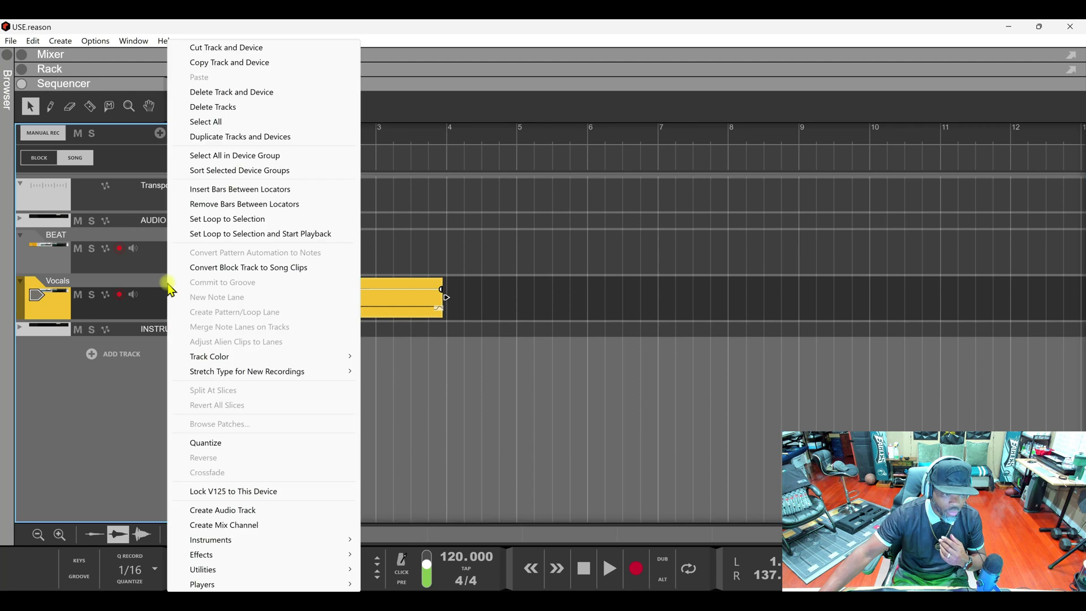
pyautogui.click(152, 312)
pyautogui.press('space')
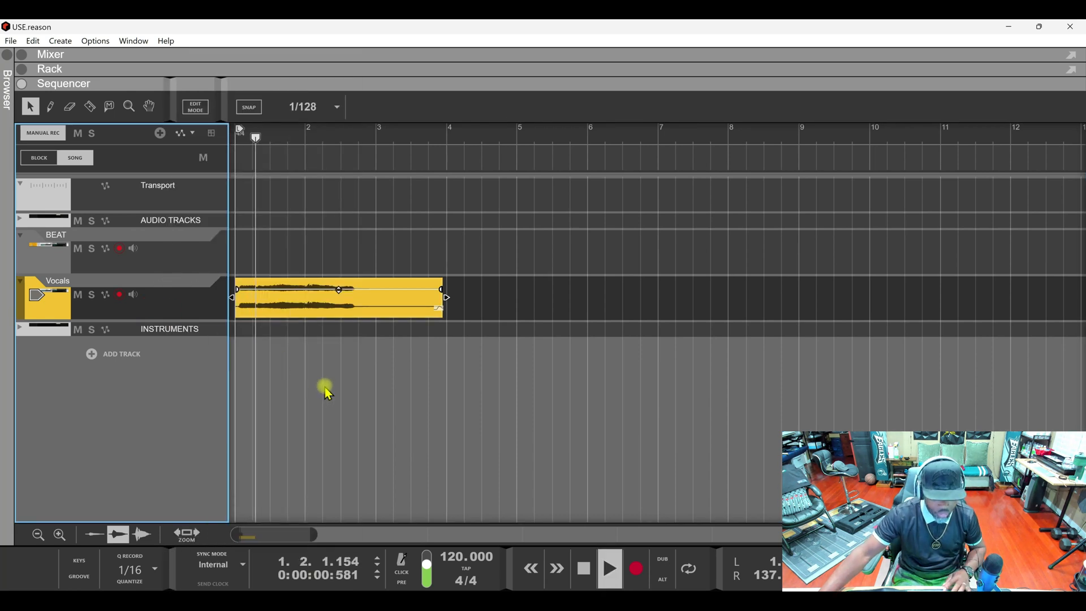
pyautogui.press('space')
# Lower the Vocals channel's fader in the mixer to about -10 dB and audition the level.
pyautogui.doubleClick(425, 55)
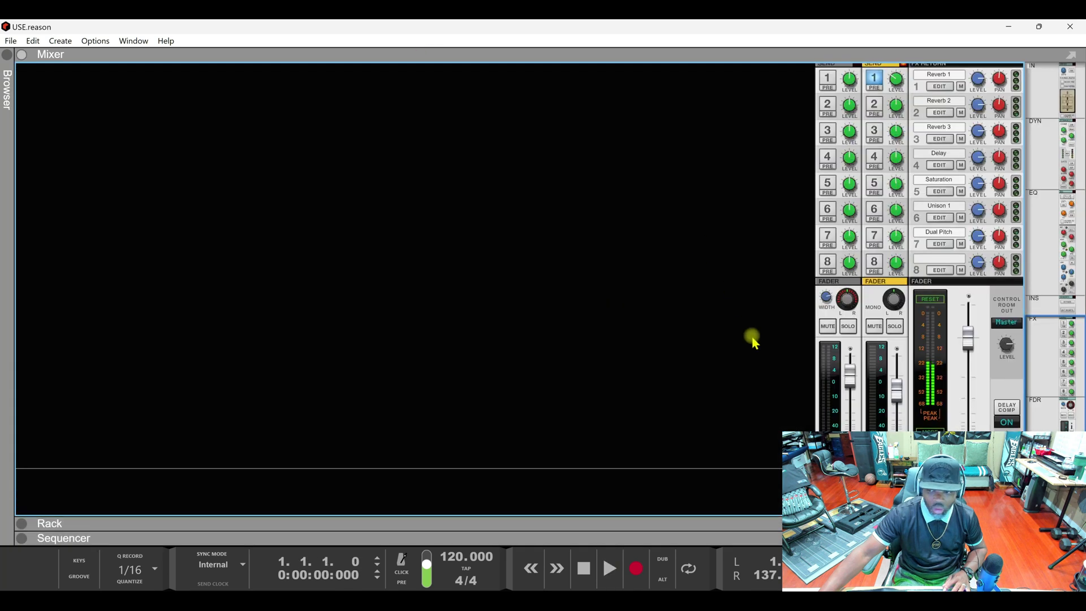
pyautogui.moveTo(896, 389); pyautogui.dragTo(902, 414)
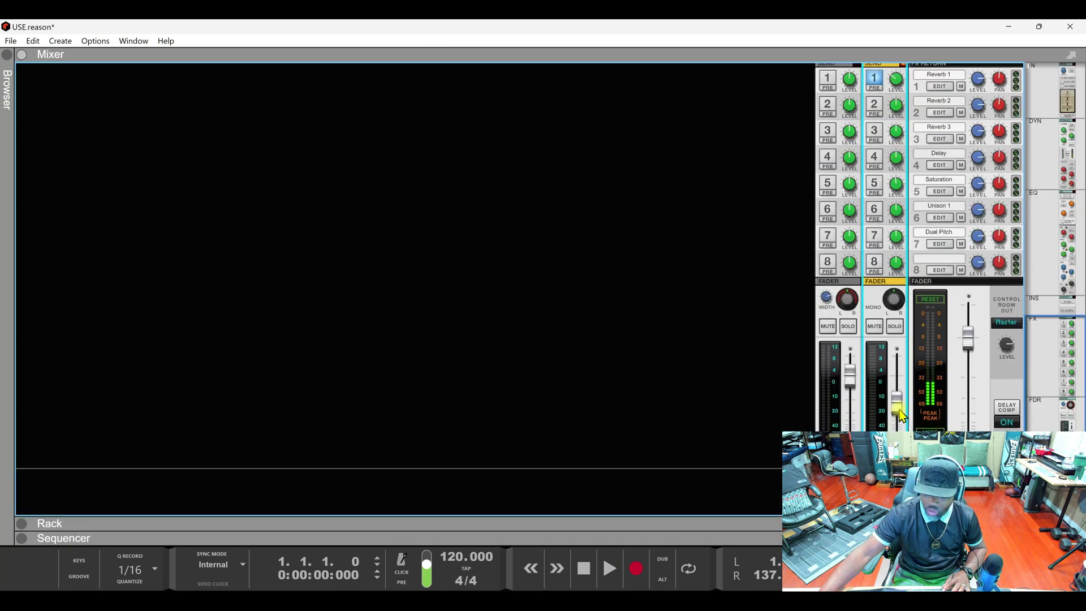
pyautogui.press('space')
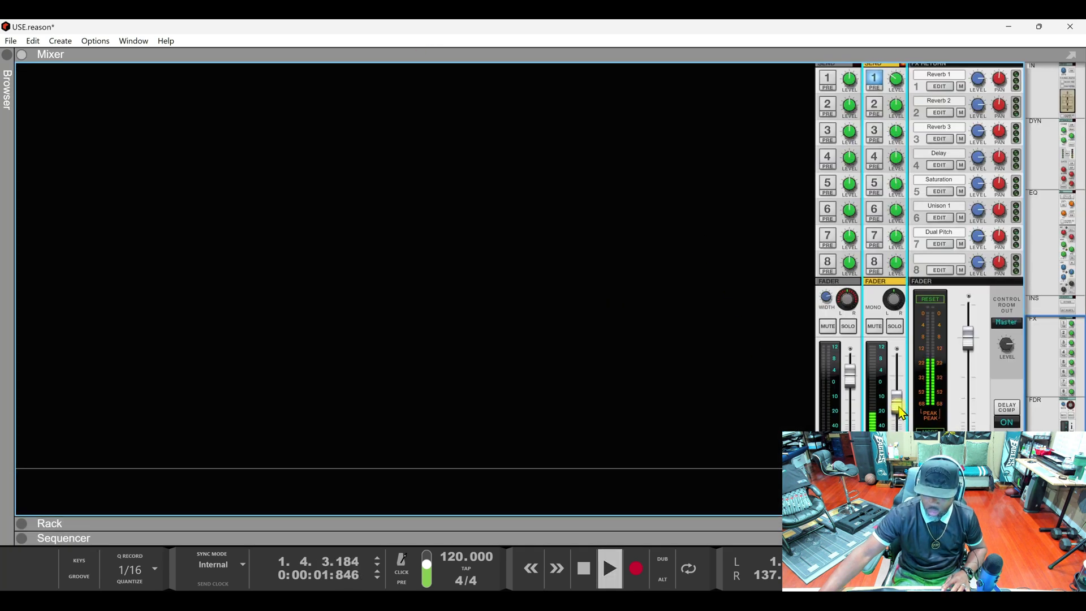
pyautogui.press('space')
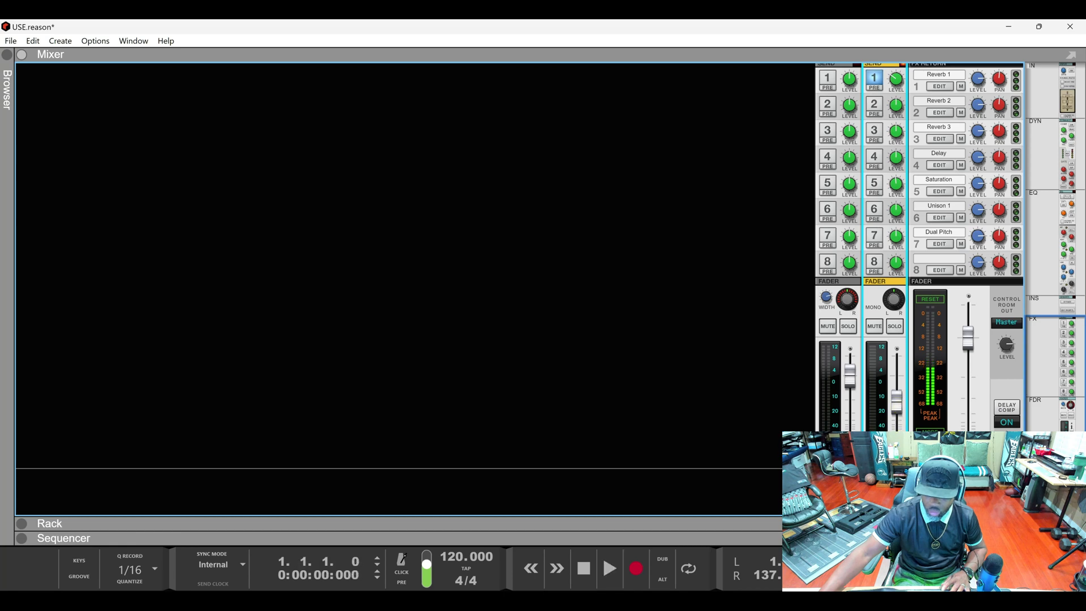
# Duplicate the Vocals track and its device twice in the sequencer and enlarge the track heights.
pyautogui.press('F7')
pyautogui.rightClick(168, 293)
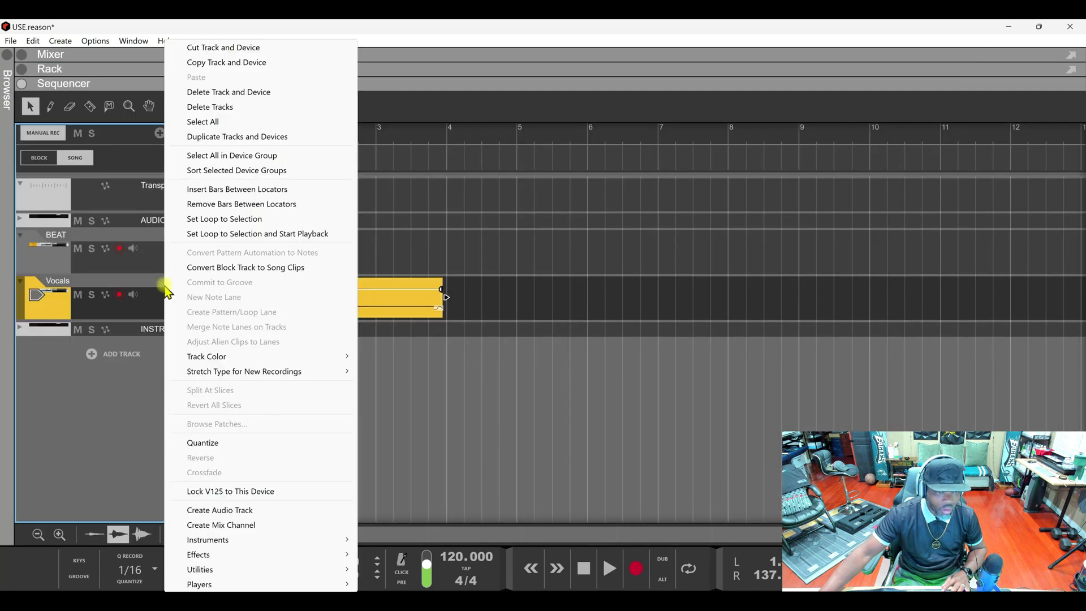
pyautogui.click(249, 137)
pyautogui.rightClick(191, 337)
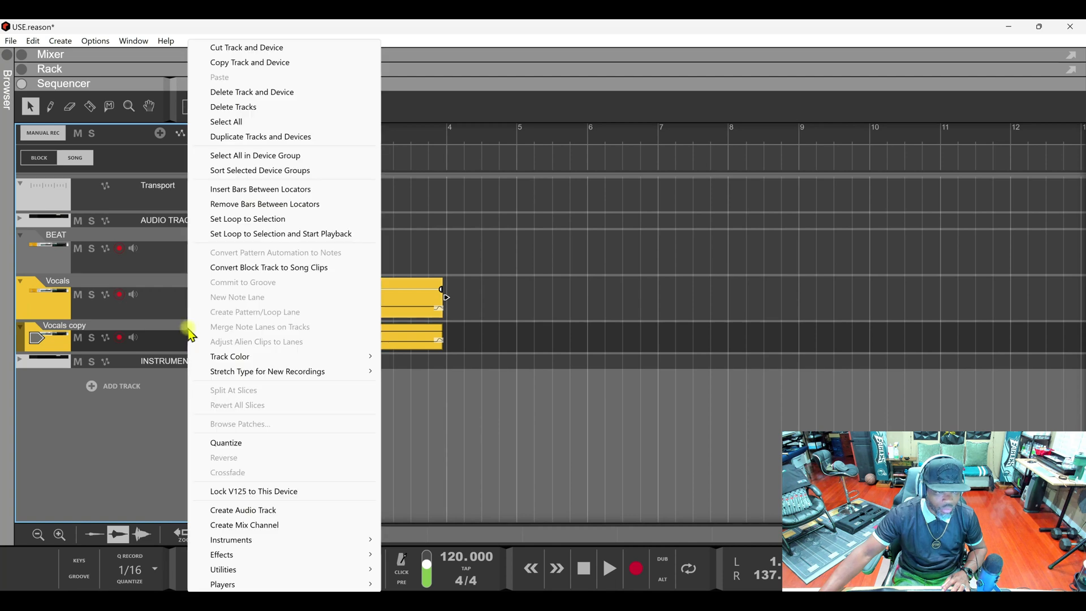
pyautogui.click(218, 136)
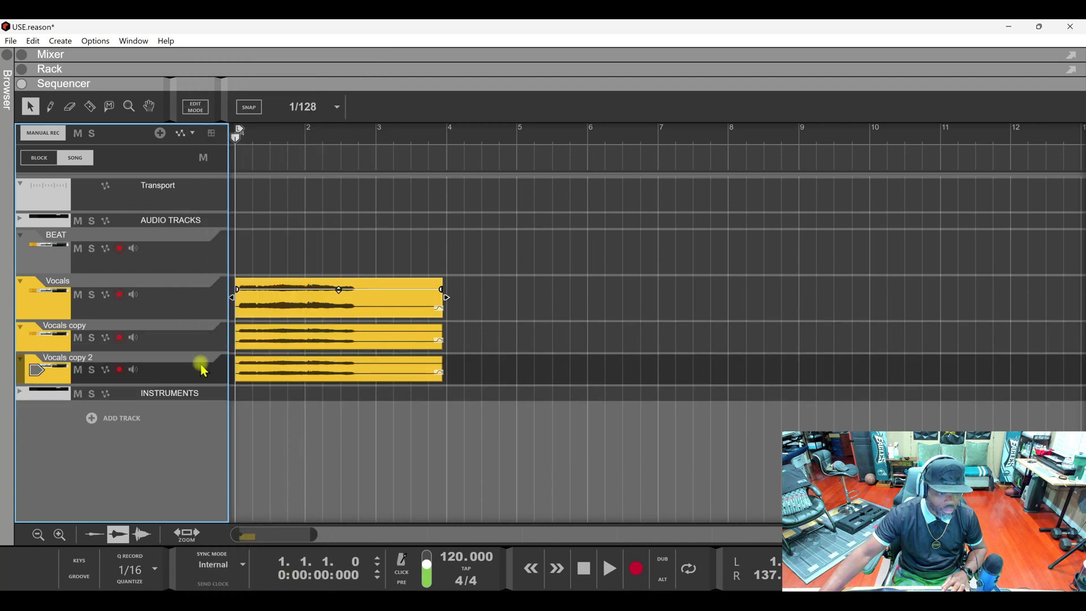
pyautogui.scroll(-2, 270, 441)
pyautogui.scroll(4, 271, 441)
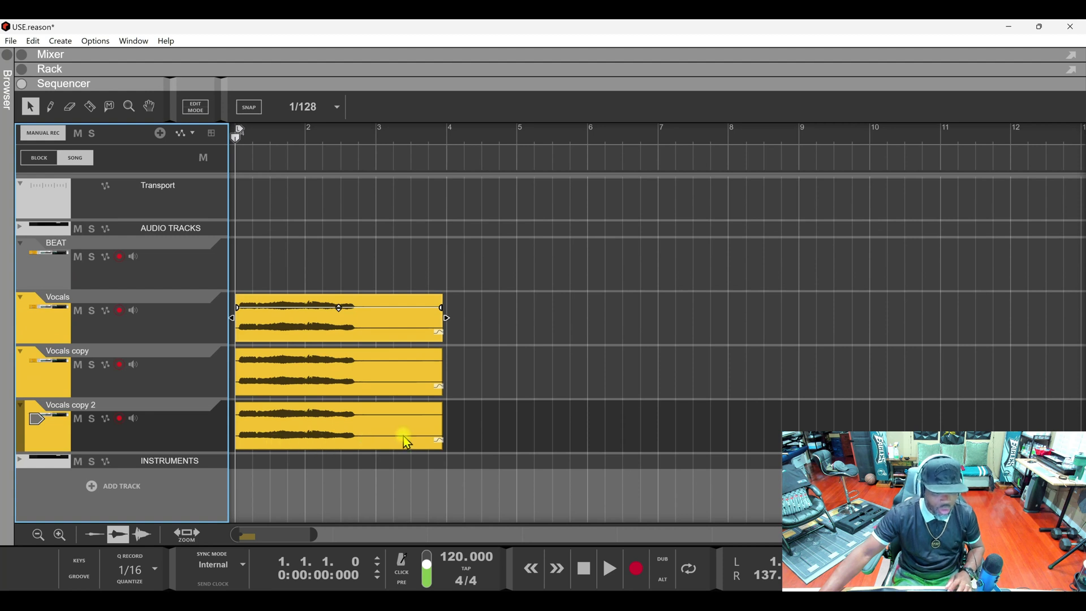
# Select the mixer channels of Vocals copy and Vocals copy 2 together and check their pan and fader controls.
pyautogui.click(310, 323)
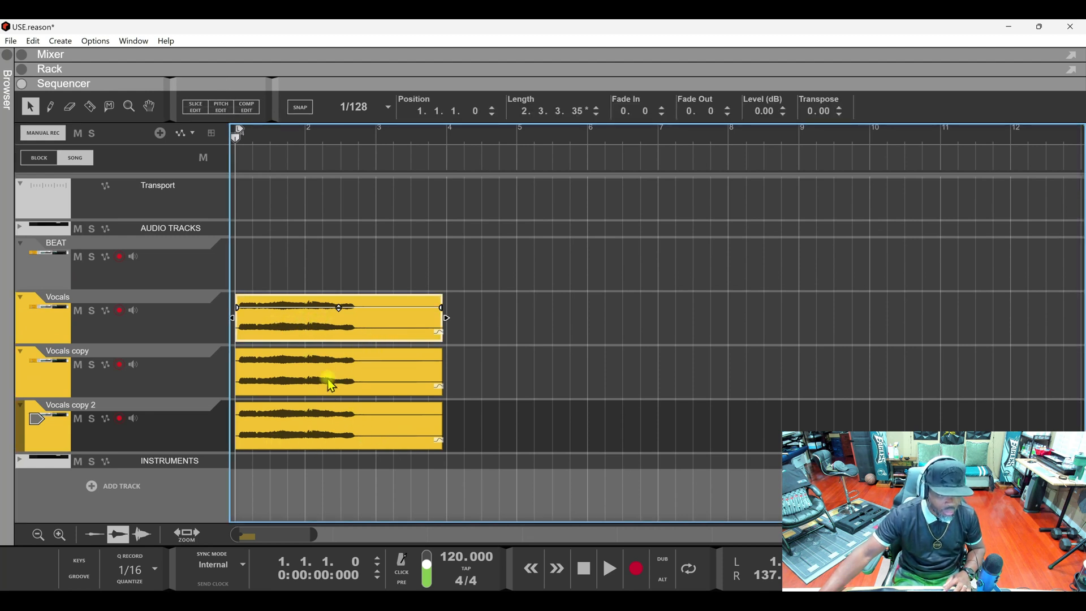
pyautogui.click(418, 56)
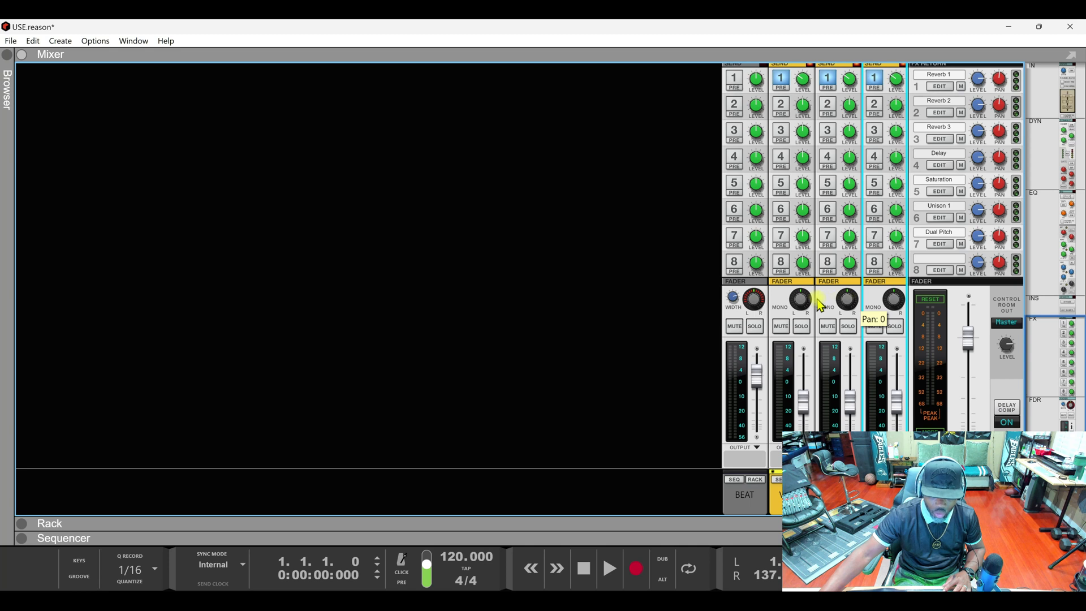
pyautogui.moveTo(847, 304)
pyautogui.mouseDown()
pyautogui.moveTo(846, 318)
pyautogui.moveTo(851, 307)
pyautogui.mouseUp()
pyautogui.click(894, 304)
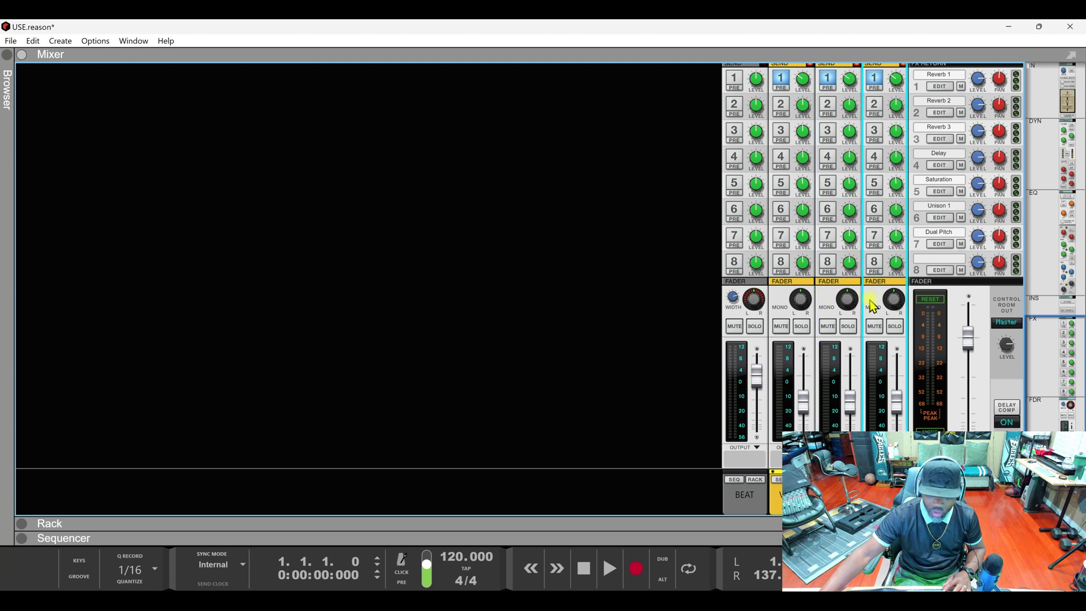
pyautogui.click(838, 495)
pyautogui.keyDown('shift'); pyautogui.click(884, 495); pyautogui.keyUp('shift')
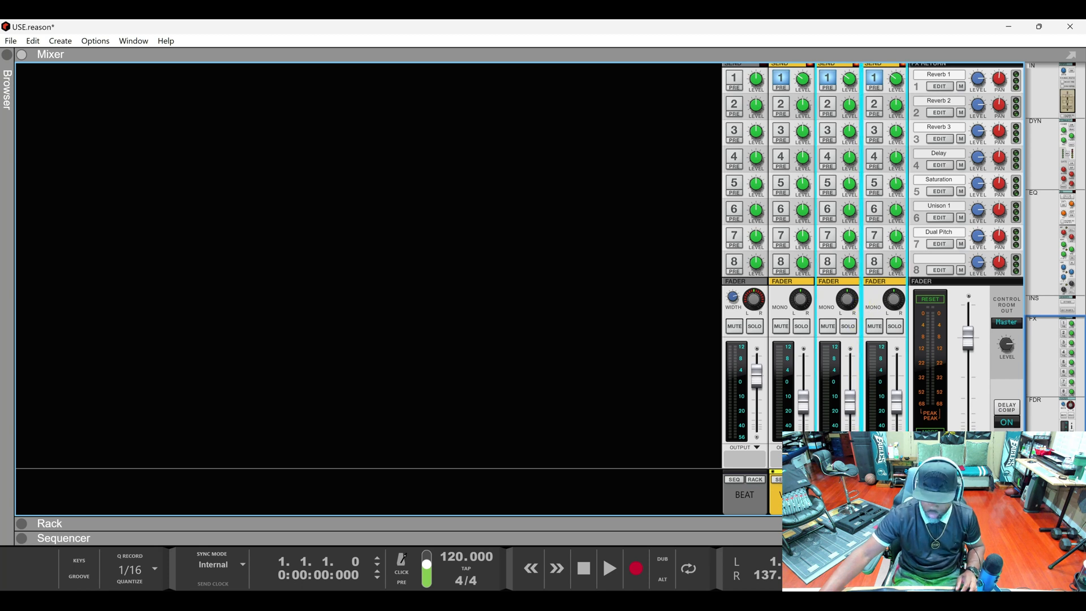
pyautogui.moveTo(896, 406); pyautogui.dragTo(899, 416)
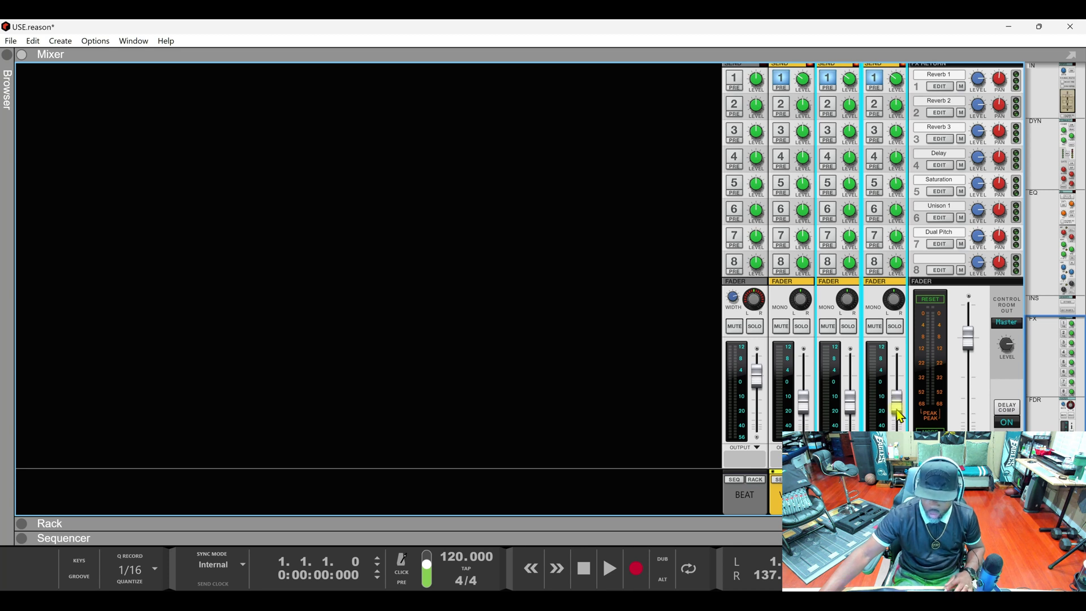
# In the sequencer, transpose the Vocals copy clip to 3.00 and the Vocals copy 2 clip to -2.00.
pyautogui.click(703, 536)
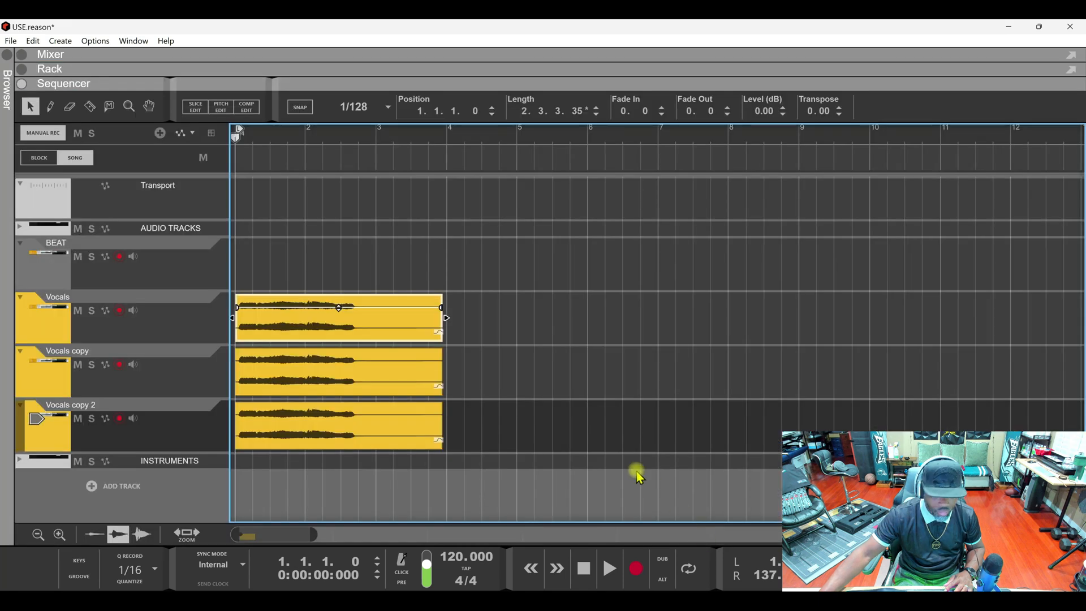
pyautogui.click(343, 379)
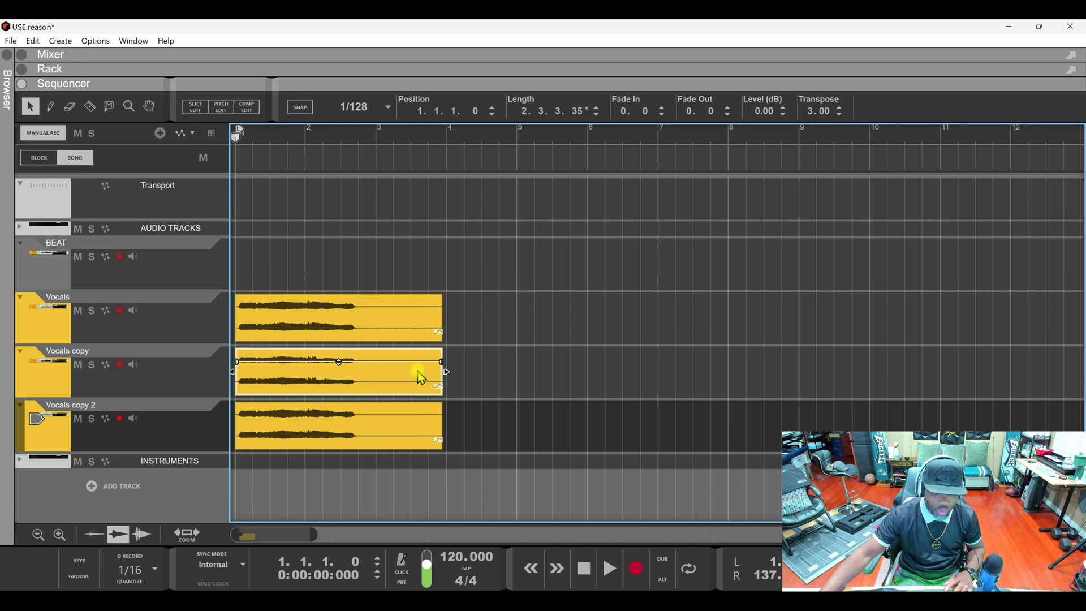
pyautogui.click(386, 427)
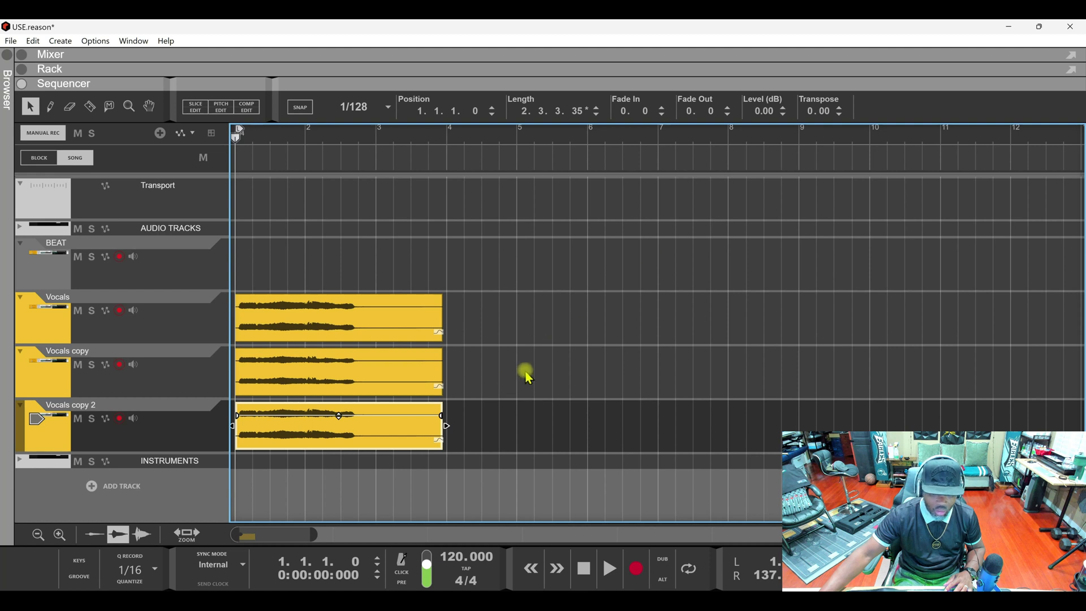
pyautogui.click(841, 115)
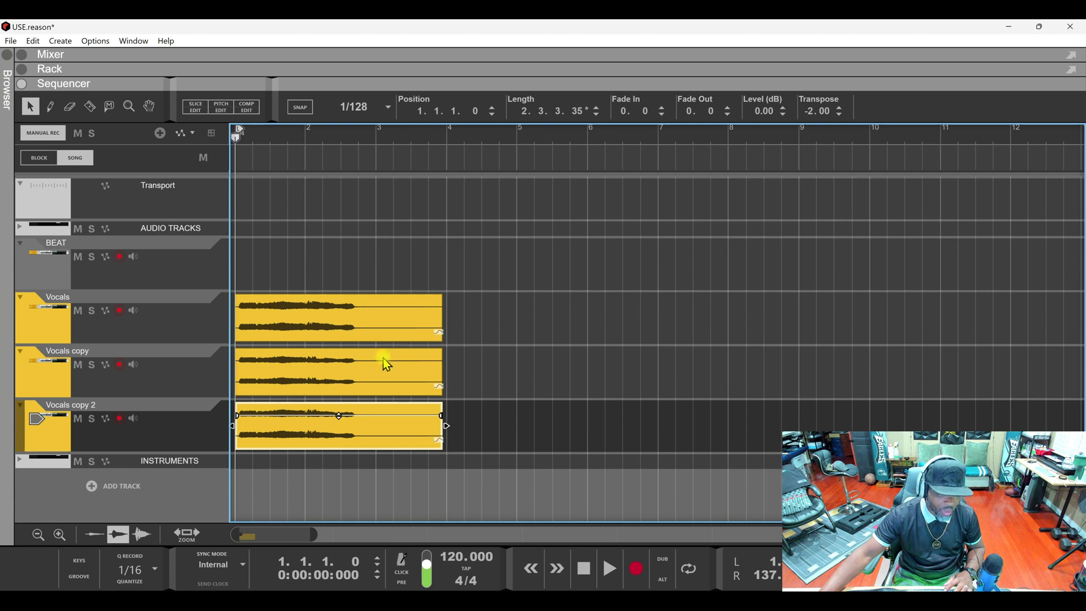
# Play the three vocal clips together from the start to hear the transposed layers.
pyautogui.press('space')
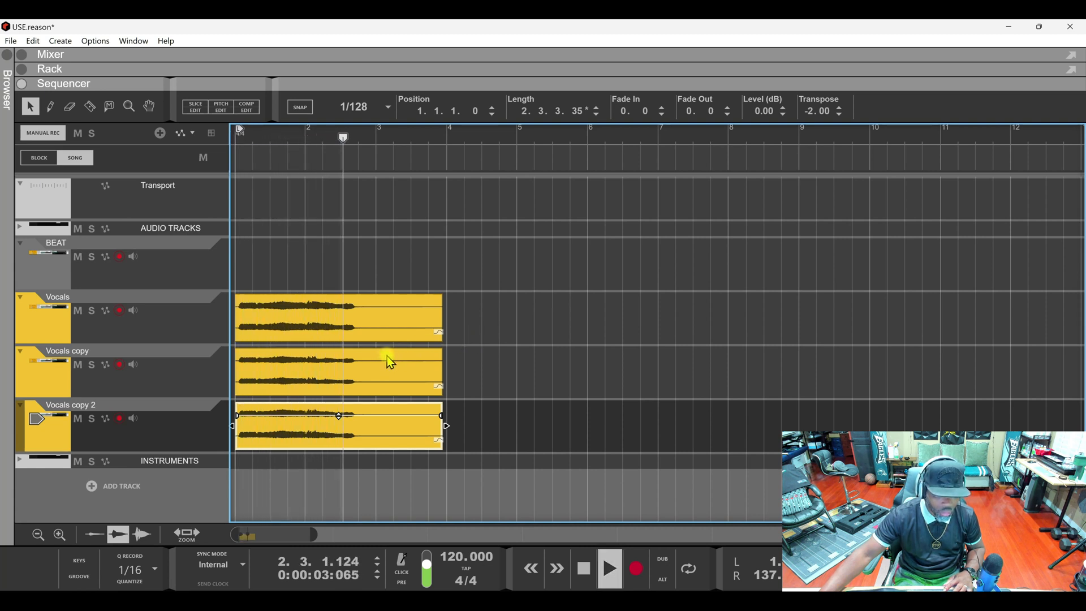
pyautogui.press('space')
pyautogui.press('space')
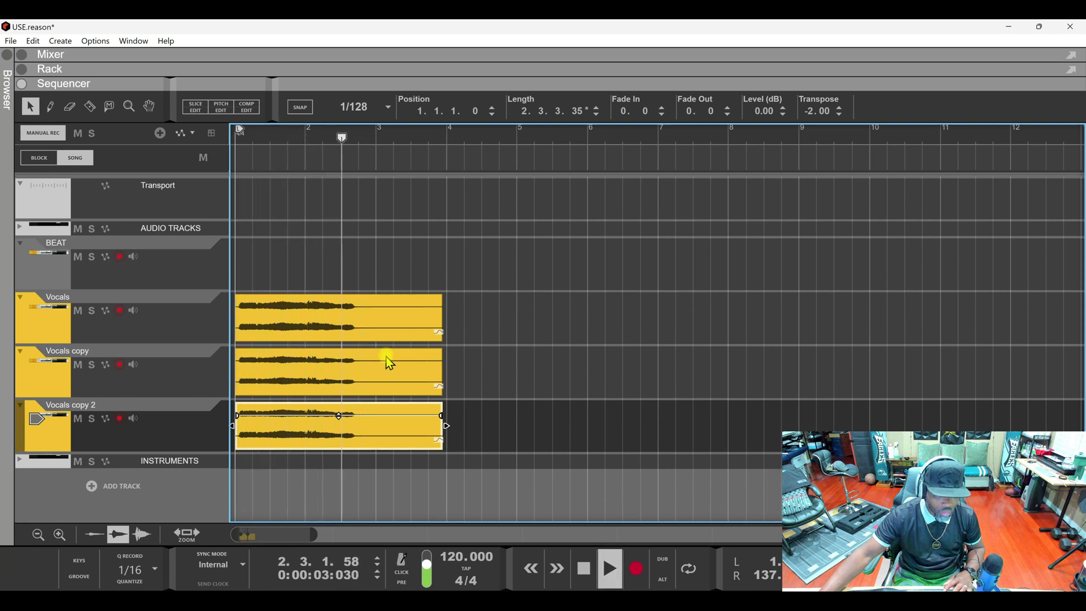
pyautogui.press('space')
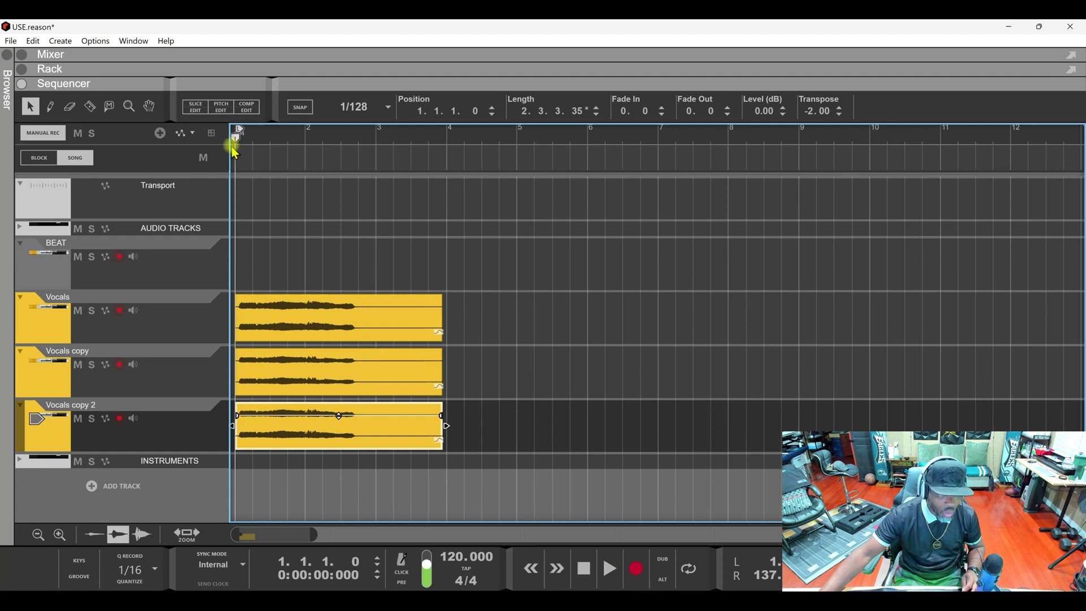
# Cut the silent start off all three vocal clips with the Razor tool, just before the waveform begins, and return to the Selection tool.
pyautogui.scroll(6, 237, 149)
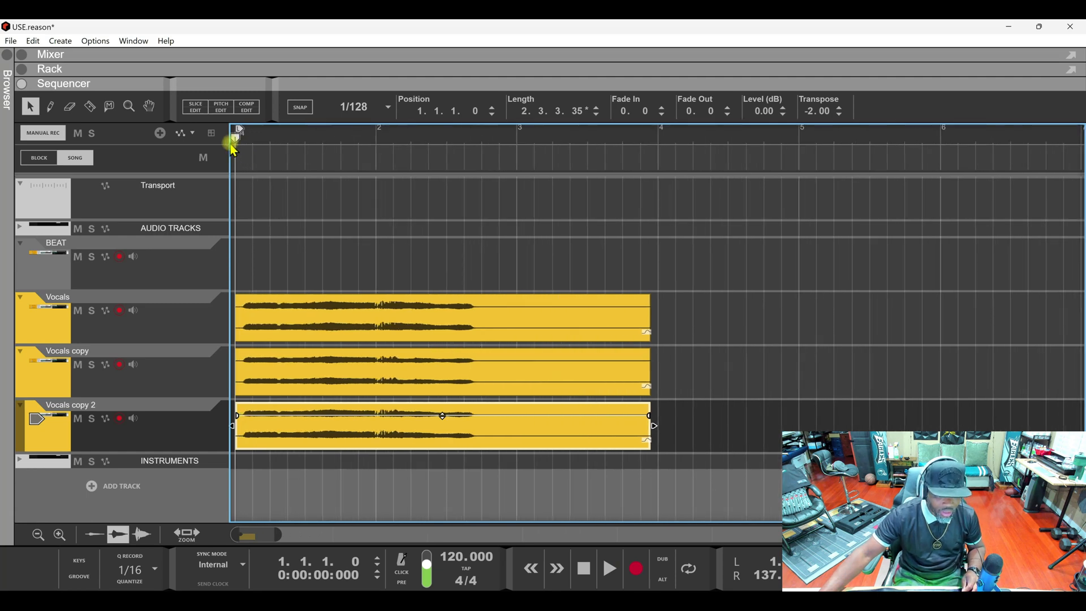
pyautogui.scroll(3, 233, 152)
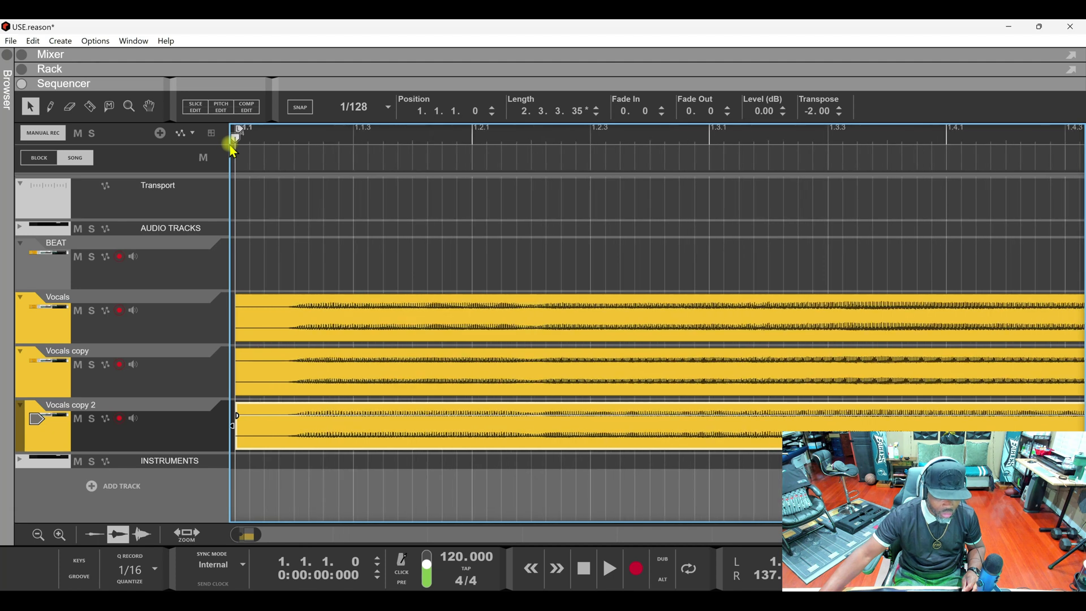
pyautogui.press('r')
pyautogui.moveTo(283, 294); pyautogui.dragTo(228, 469)
pyautogui.press('Delete')
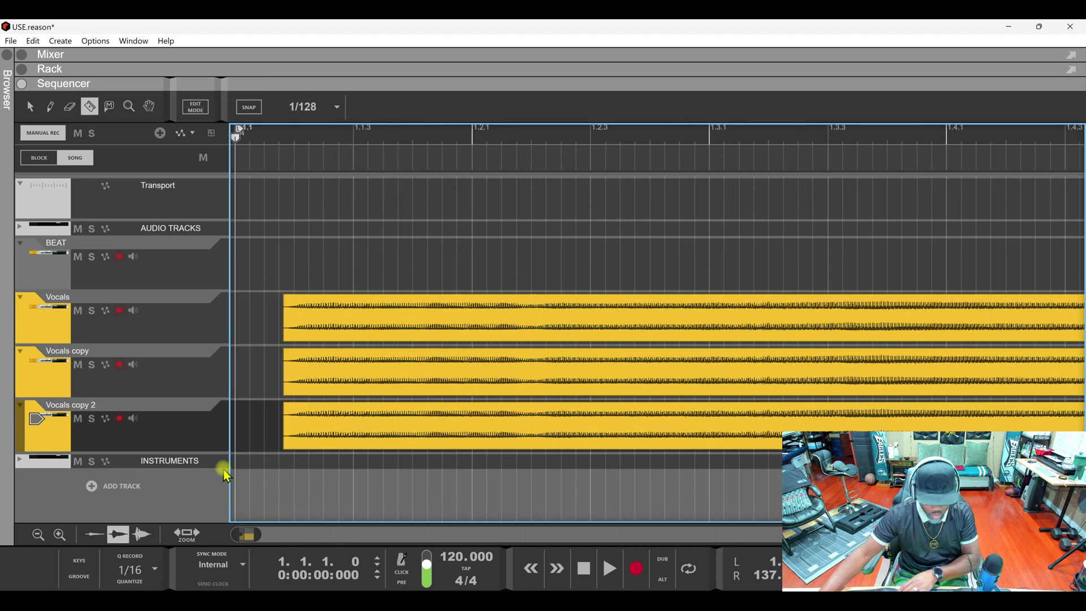
pyautogui.press('q')
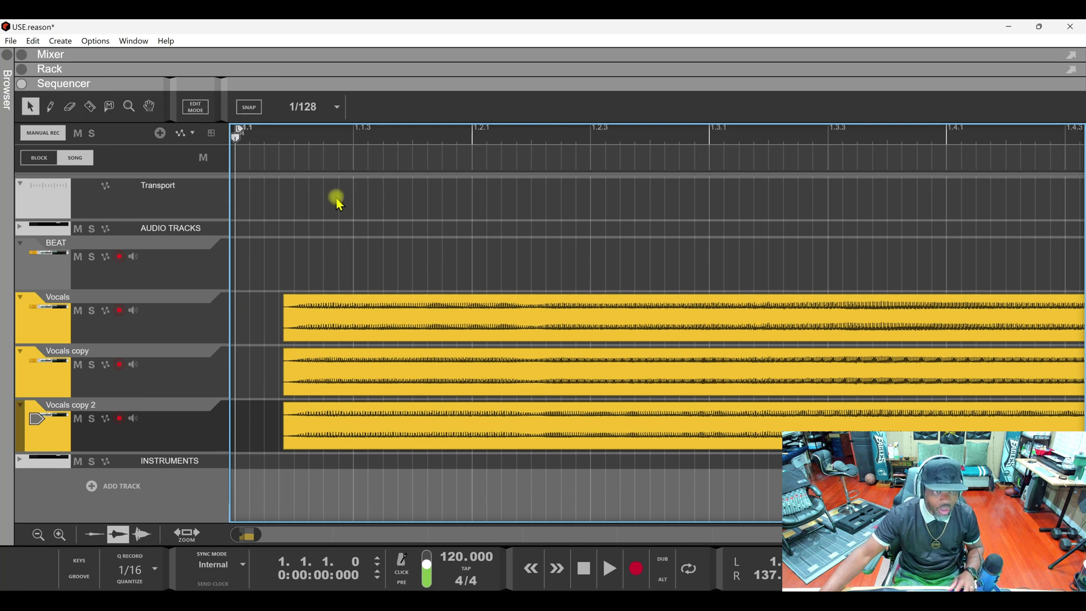
# Nudge the Vocals copy clip later to position 1.1.1.227 and the Vocals copy 2 clip earlier to 1.1.1.167.
pyautogui.click(329, 383)
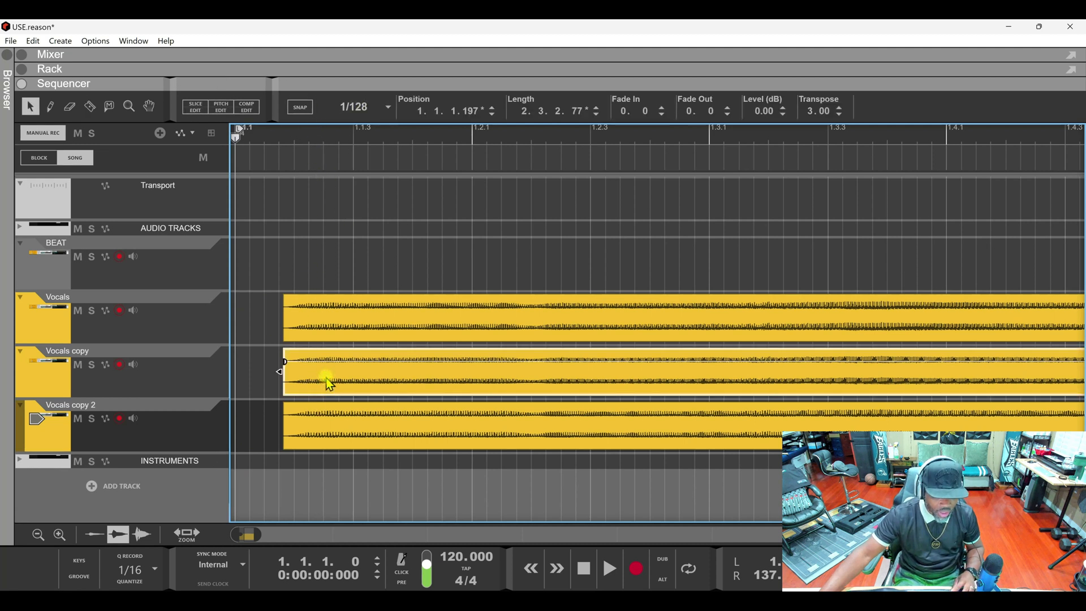
pyautogui.hotkey('ctrl', 'Right')
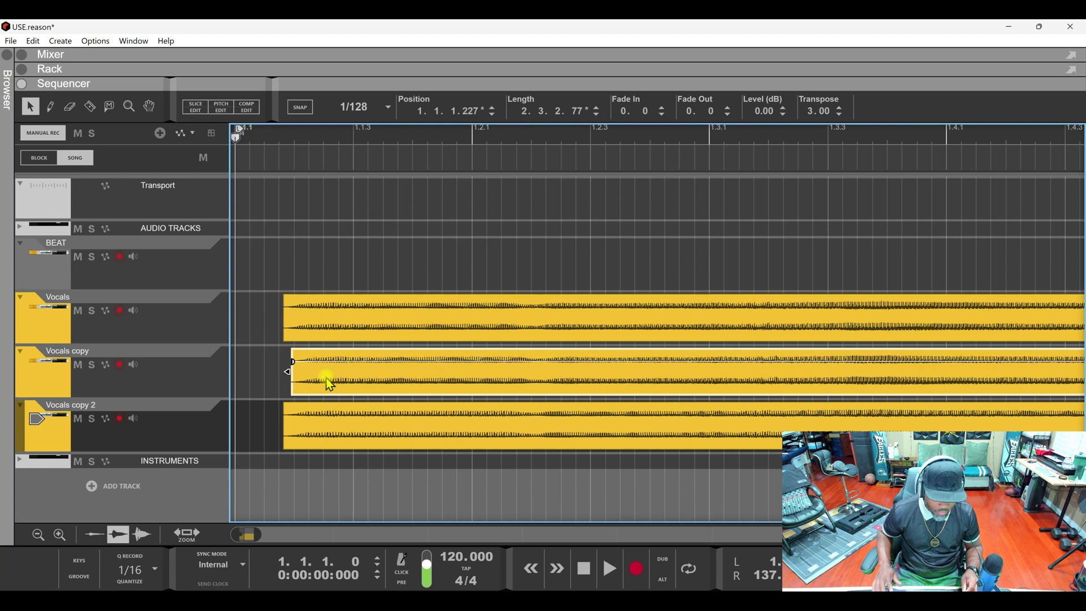
pyautogui.click(337, 427)
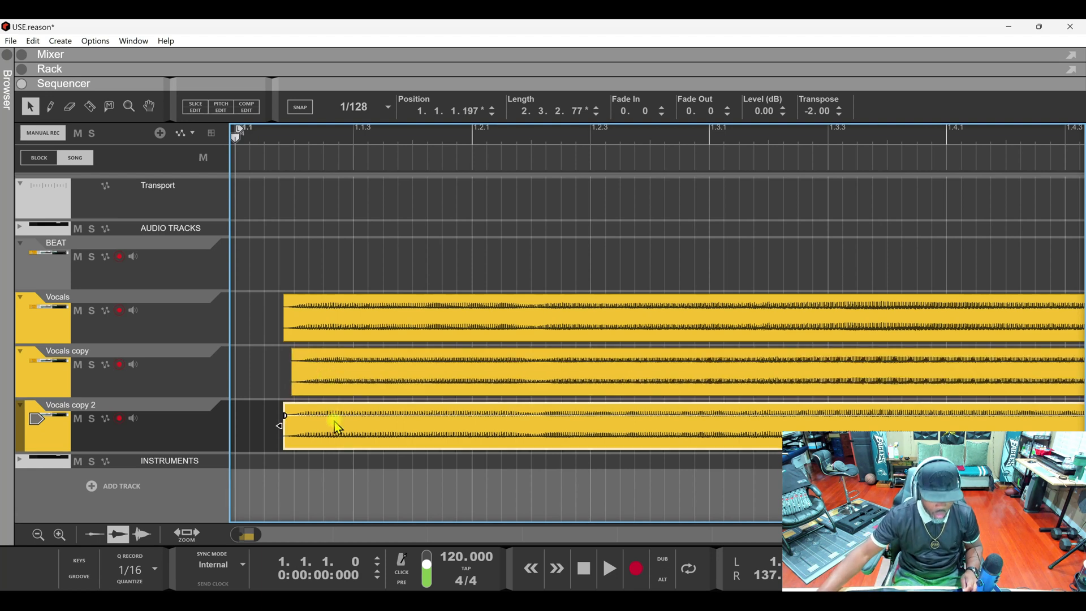
pyautogui.hotkey('ctrl', 'Left')
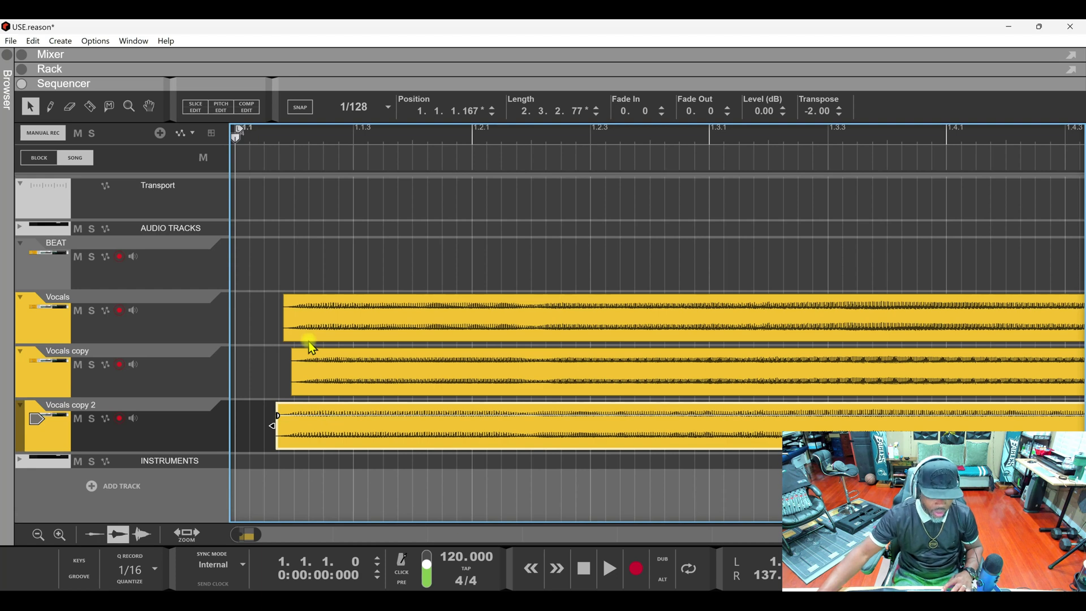
# Play the three vocal clips repeatedly from the start to hear the offset timing.
pyautogui.press('space')
pyautogui.scroll(-3, 395, 138)
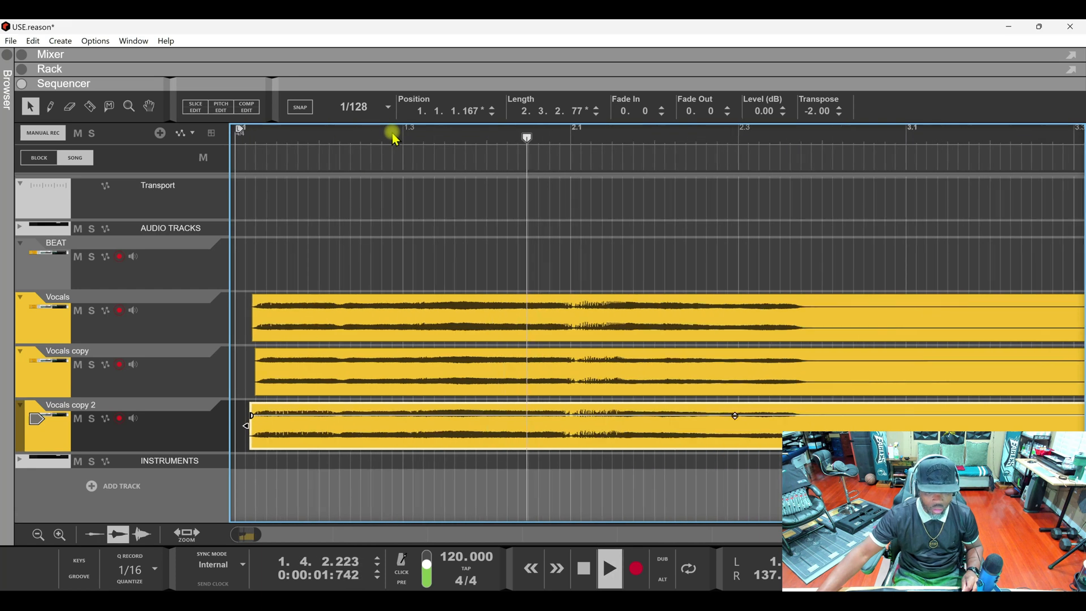
pyautogui.scroll(-4, 394, 139)
pyautogui.press('space')
pyautogui.press('space')
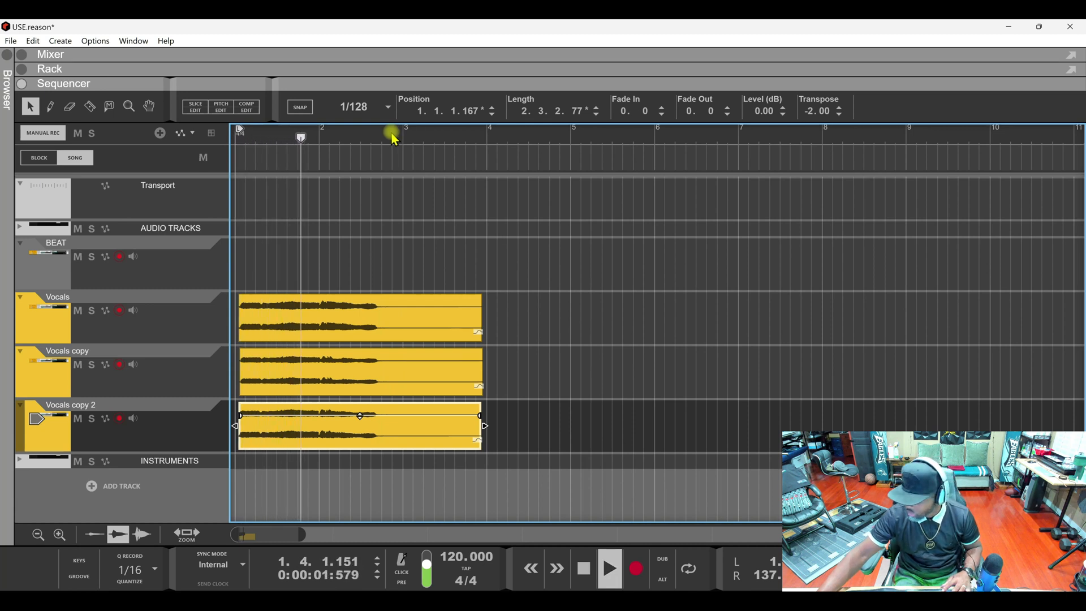
pyautogui.press('space')
pyautogui.press('space')
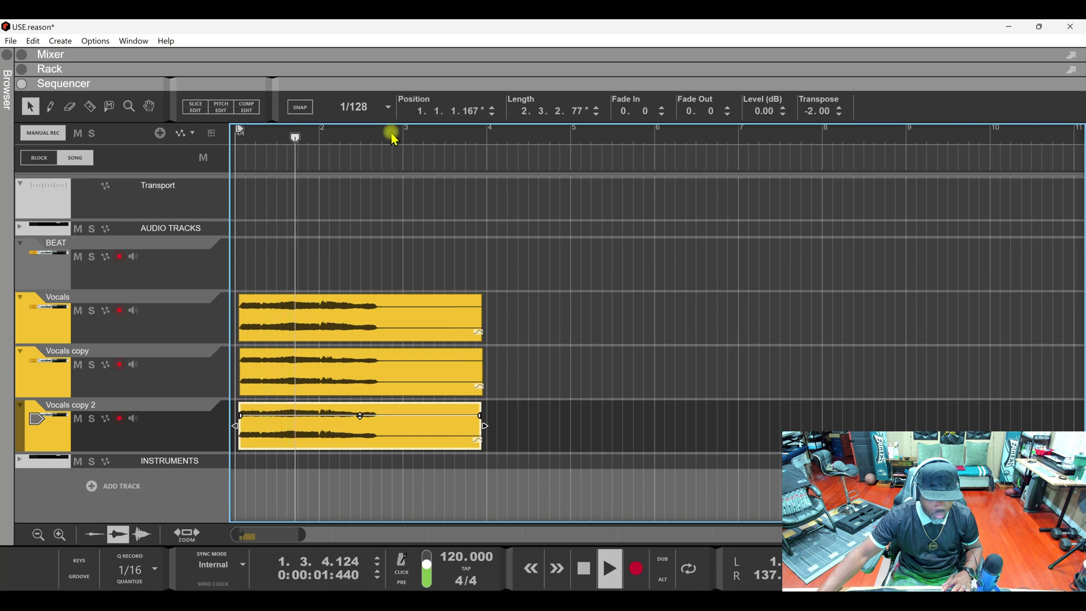
pyautogui.press('space')
# Play the three vocal clips from the start, check the vocal channels in the mixer, and return to the Sequencer.
pyautogui.click(455, 60)
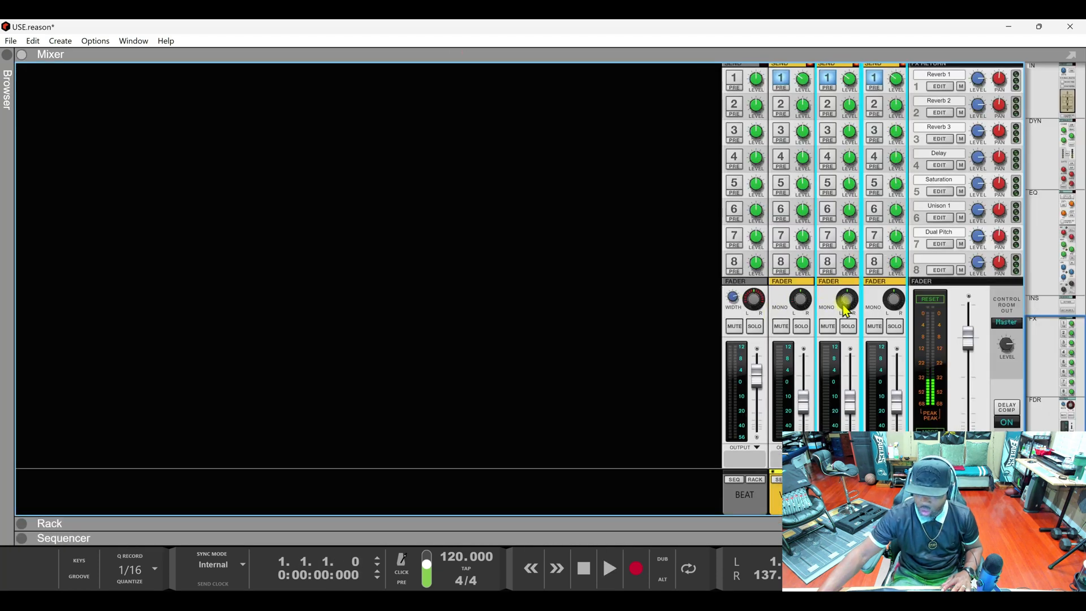
pyautogui.press('space')
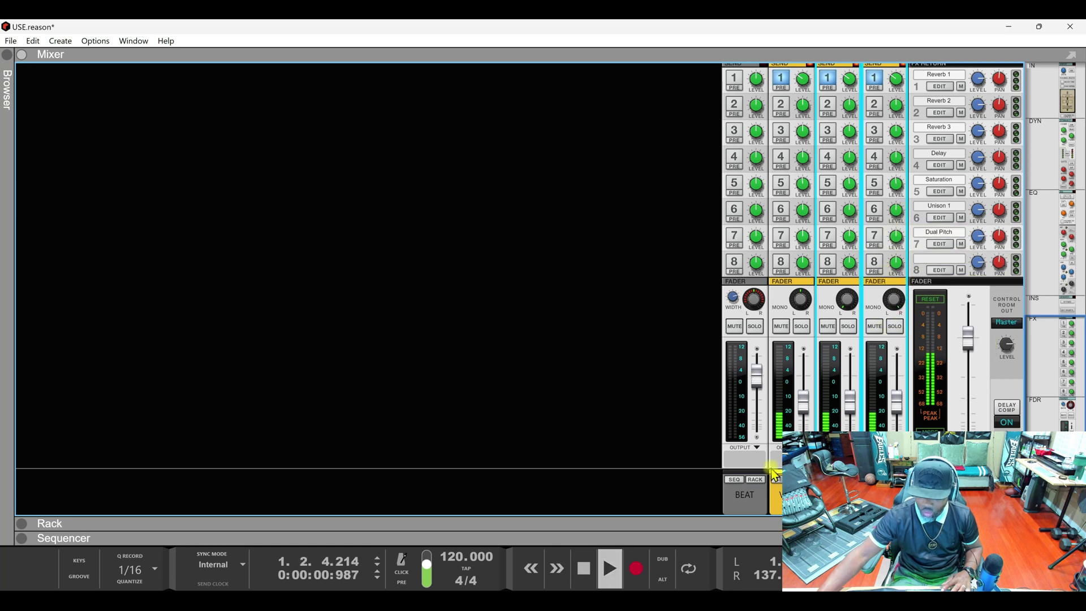
pyautogui.click(679, 538)
pyautogui.press('Return')
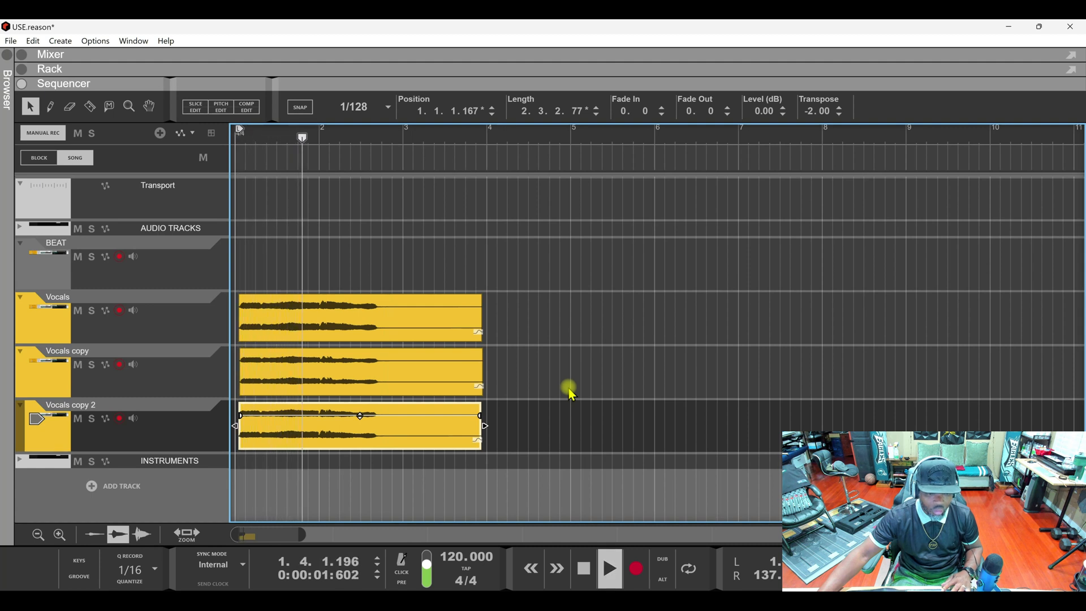
pyautogui.press('space')
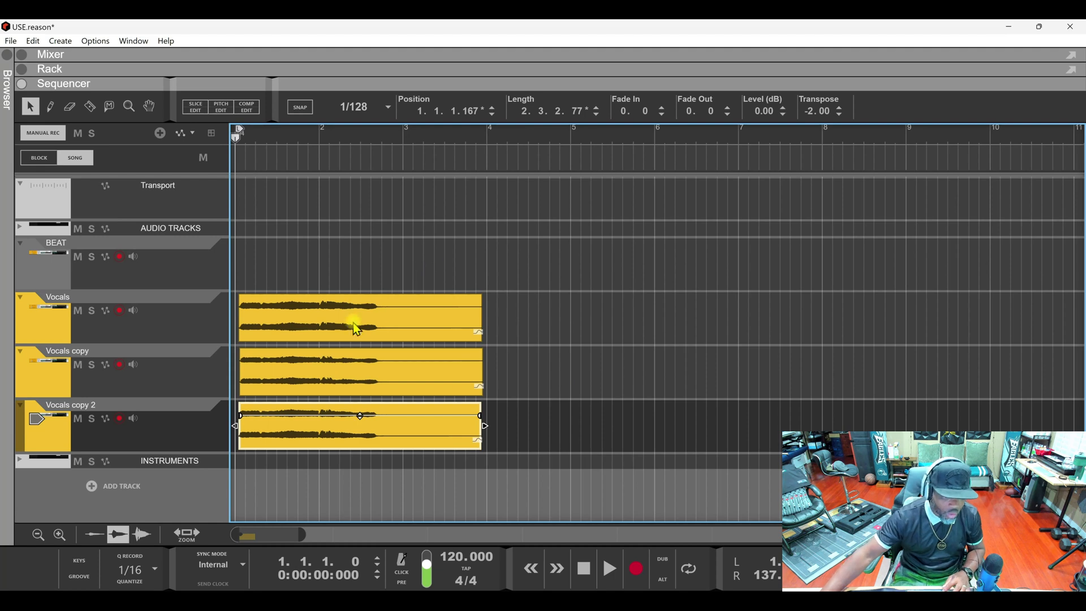
# Set the Formant of all notes in the Vocals copy clip to 2.00 in Pitch Edit and close the editor.
pyautogui.doubleClick(347, 377)
pyautogui.moveTo(655, 366); pyautogui.dragTo(308, 500)
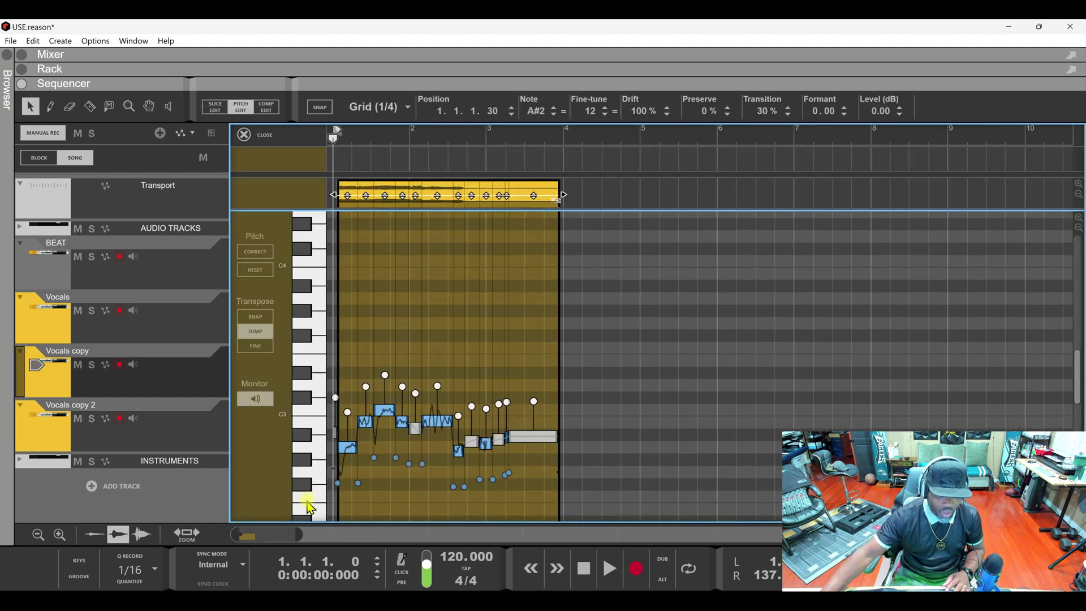
pyautogui.click(845, 108)
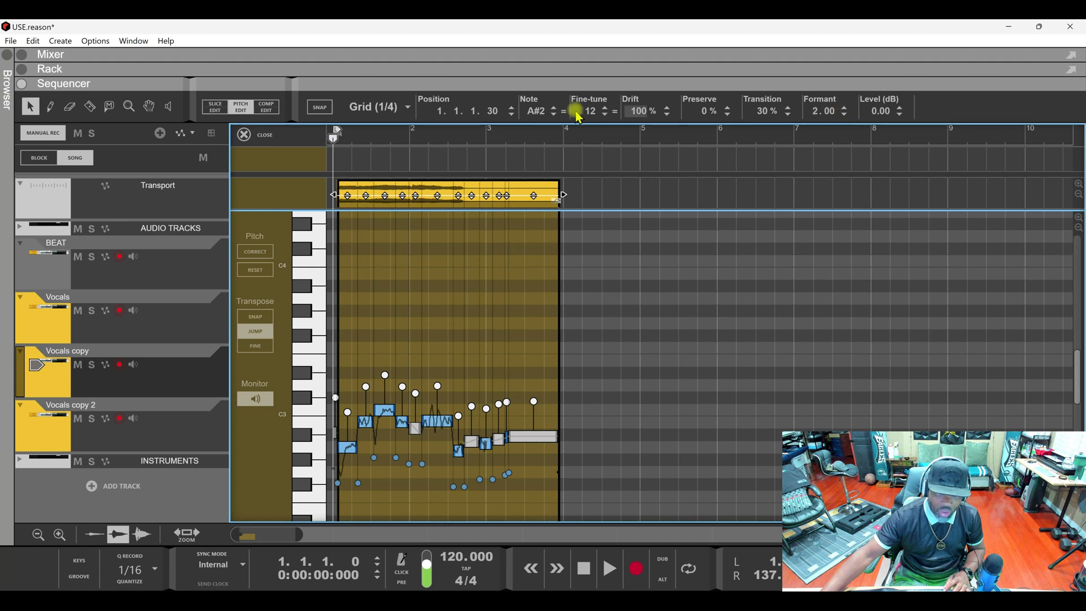
pyautogui.click(268, 136)
# Set the Formant of all notes in the Vocals copy 2 clip to -2.00 in Pitch Edit and close the editor.
pyautogui.doubleClick(364, 441)
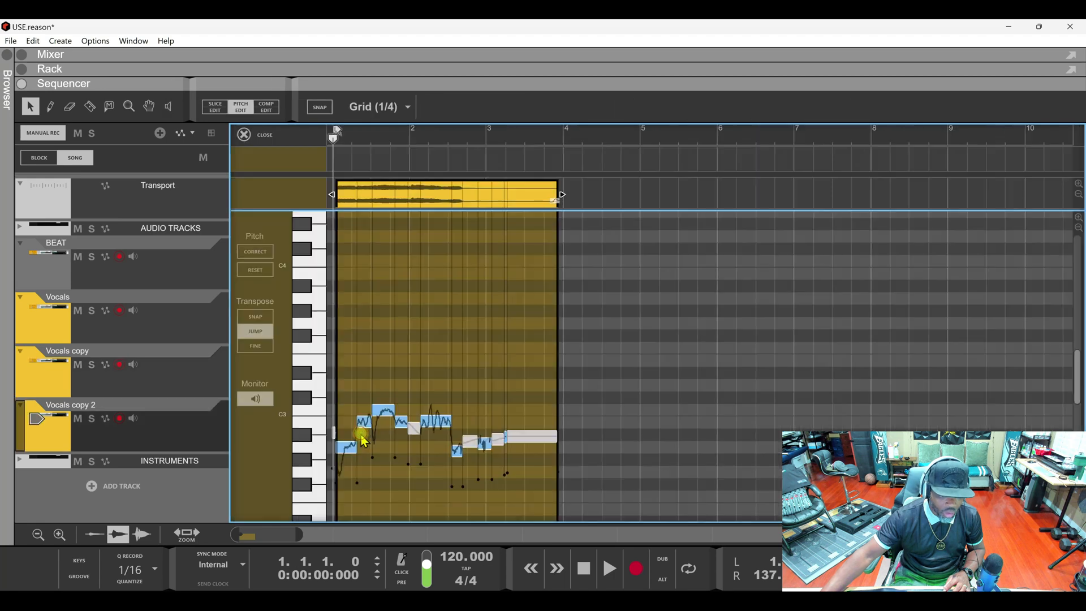
pyautogui.moveTo(619, 367); pyautogui.dragTo(298, 488)
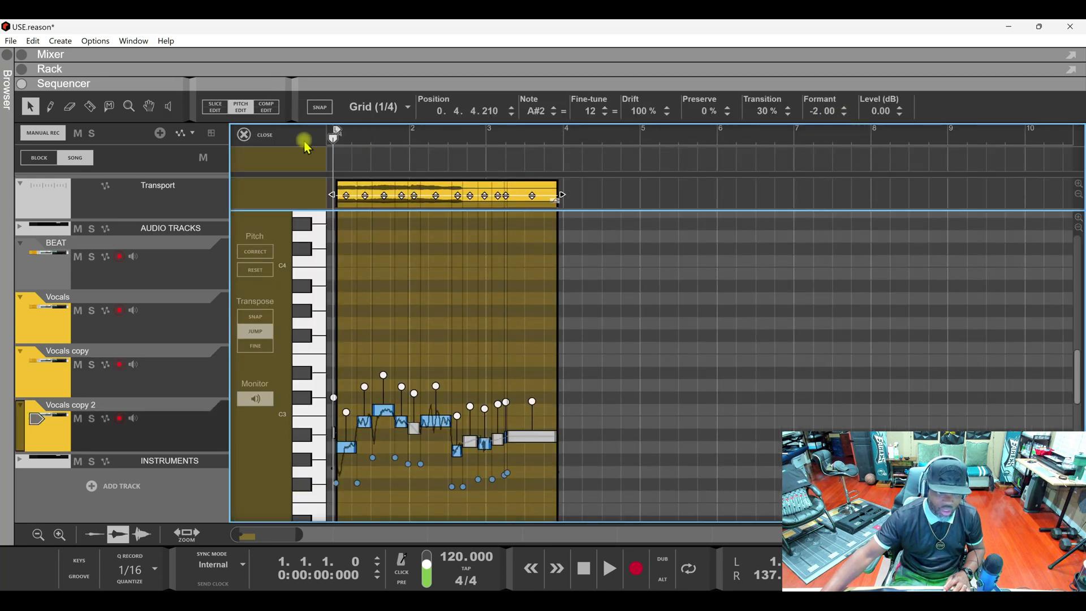
pyautogui.click(244, 135)
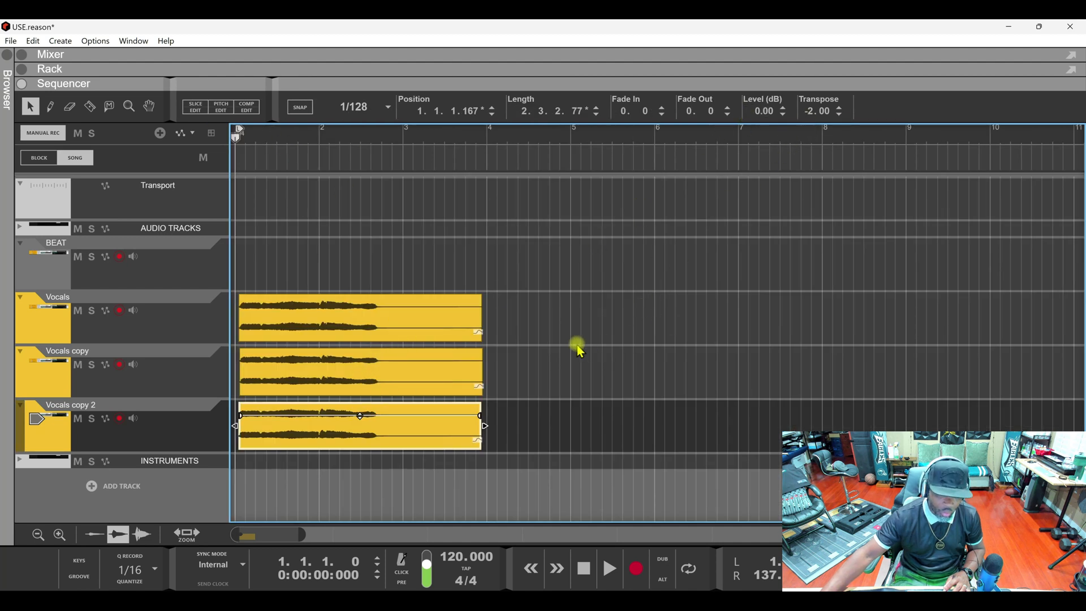
# Play the three vocal clips repeatedly from the start to hear the formant changes, and view the vocal channels in the mixer.
pyautogui.press('space')
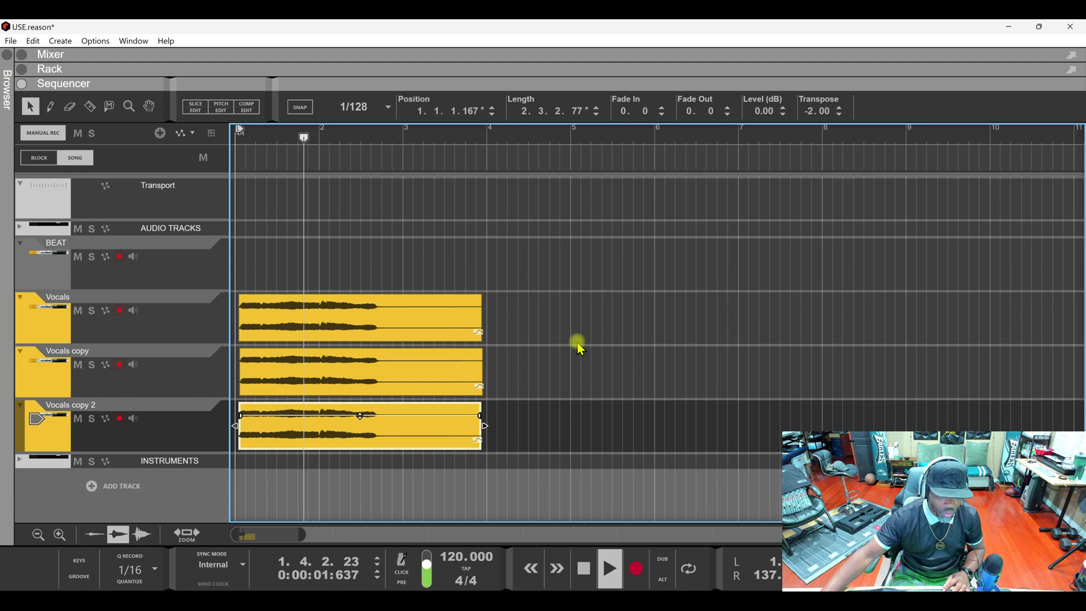
pyautogui.press('space')
pyautogui.press('space')
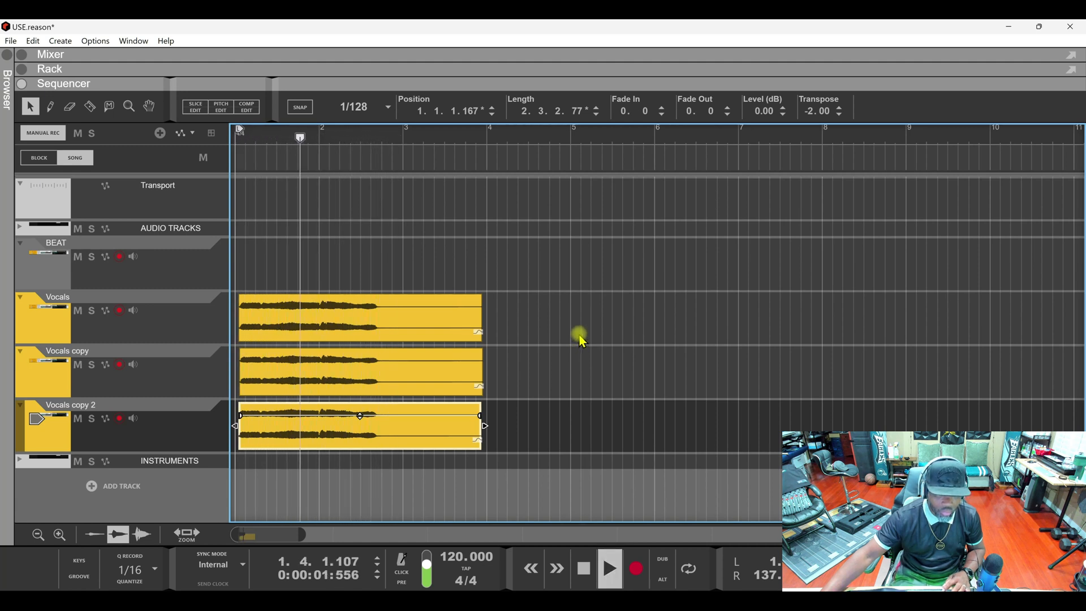
pyautogui.press('space')
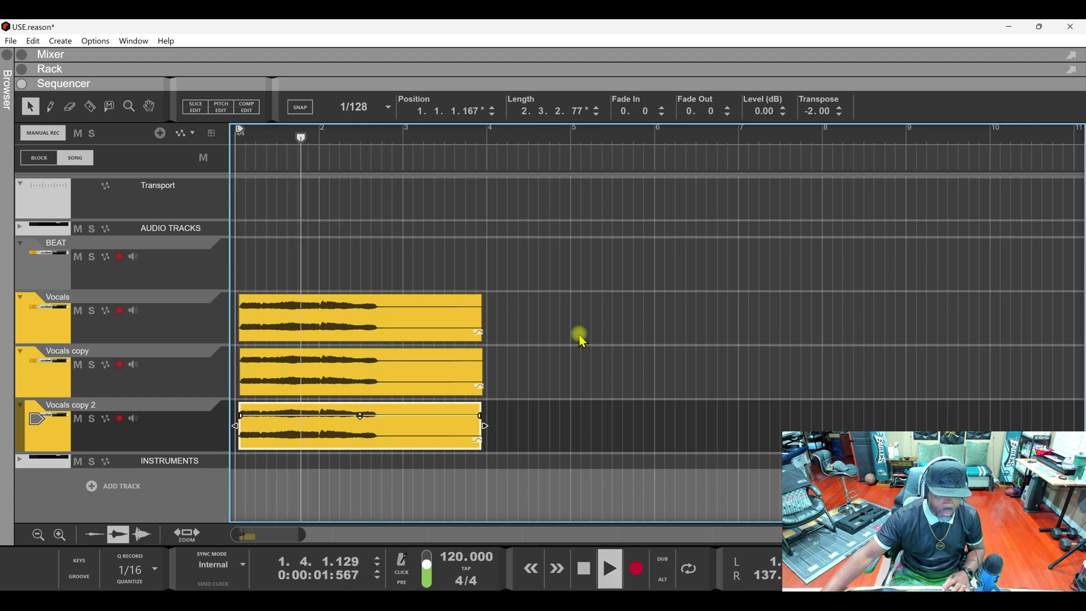
pyautogui.press('space')
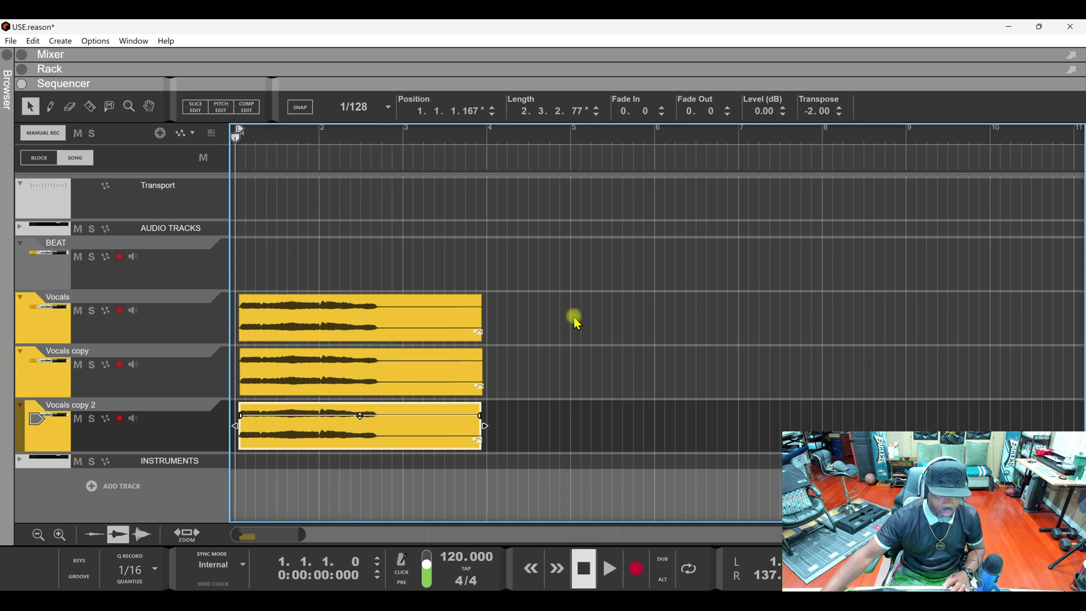
pyautogui.click(514, 60)
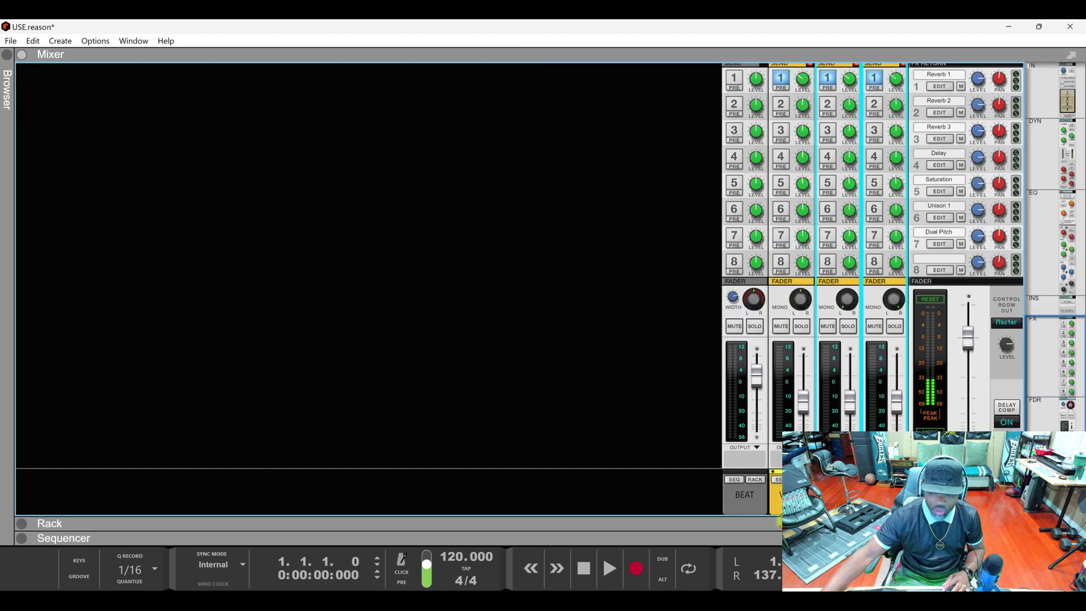
# Delete the Vocals copy and Vocals copy 2 tracks in the Sequencer, keeping the original Vocals track.
pyautogui.click(775, 540)
pyautogui.click(172, 357)
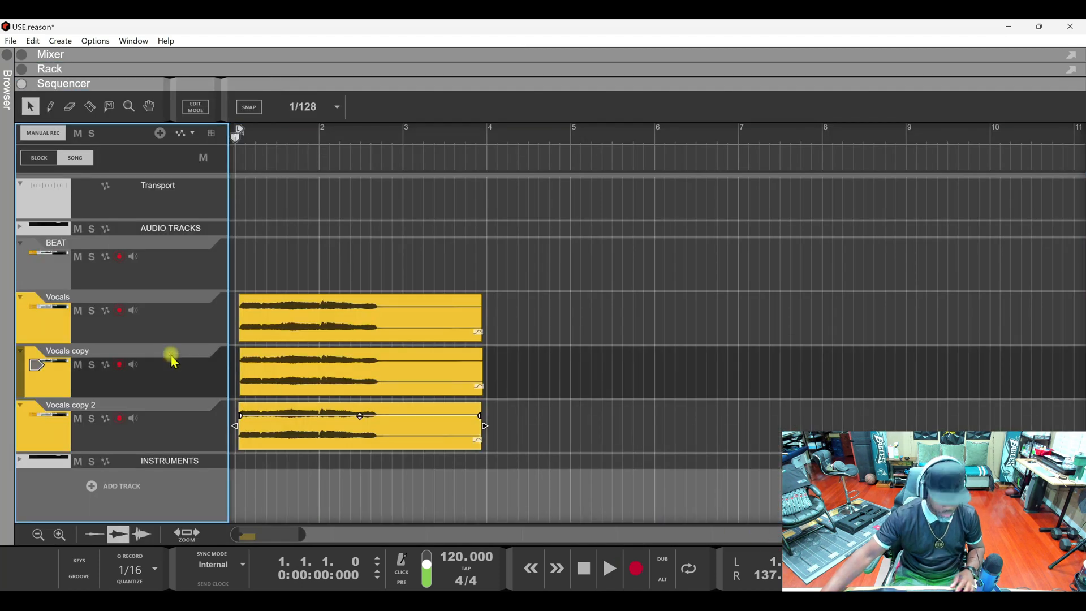
pyautogui.click(167, 411)
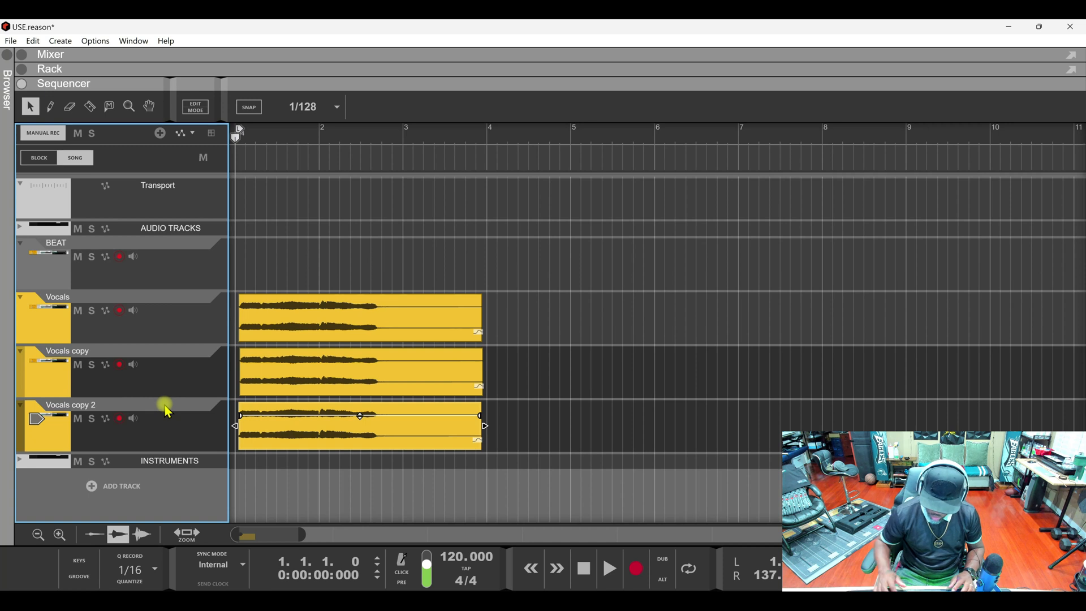
pyautogui.press('Delete')
pyautogui.press('Return')
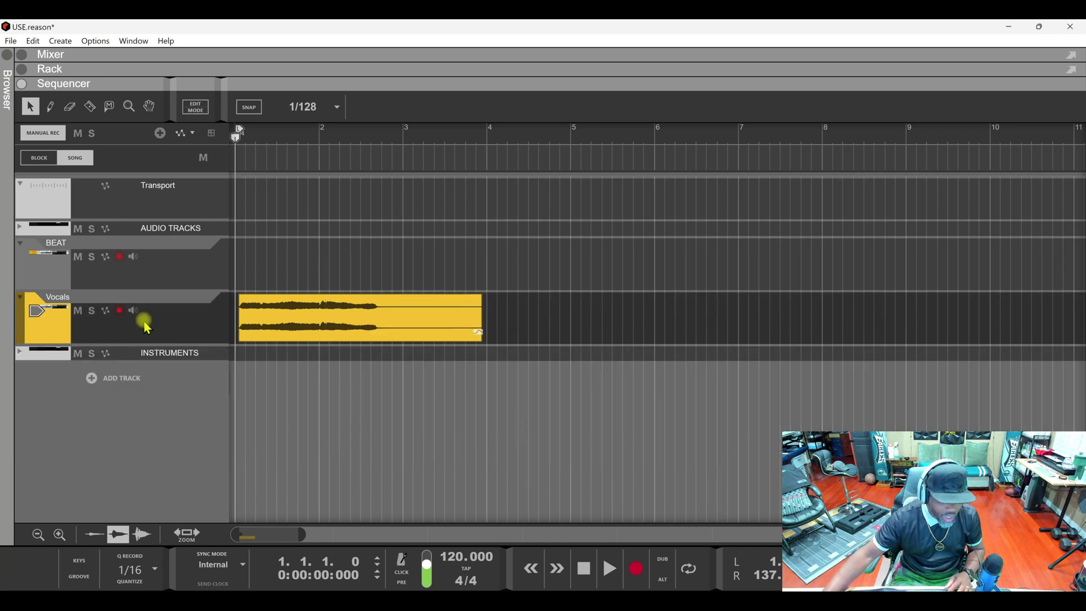
# Show the Vocals track's device in the rack above the Sequencer and open the Browser.
pyautogui.doubleClick(142, 297)
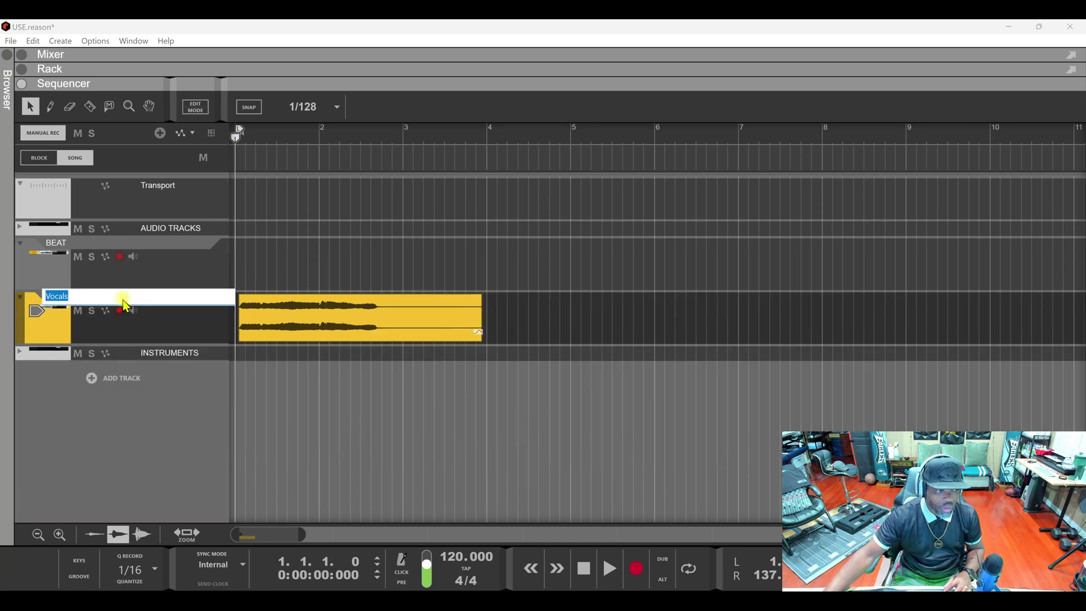
pyautogui.press('Return')
pyautogui.doubleClick(36, 315)
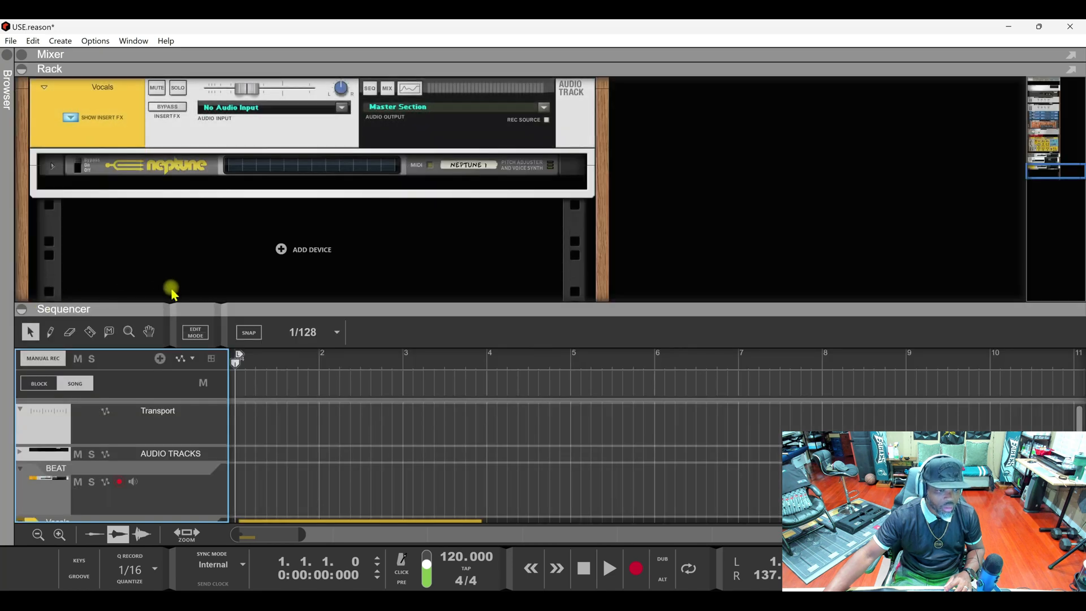
pyautogui.click(5, 59)
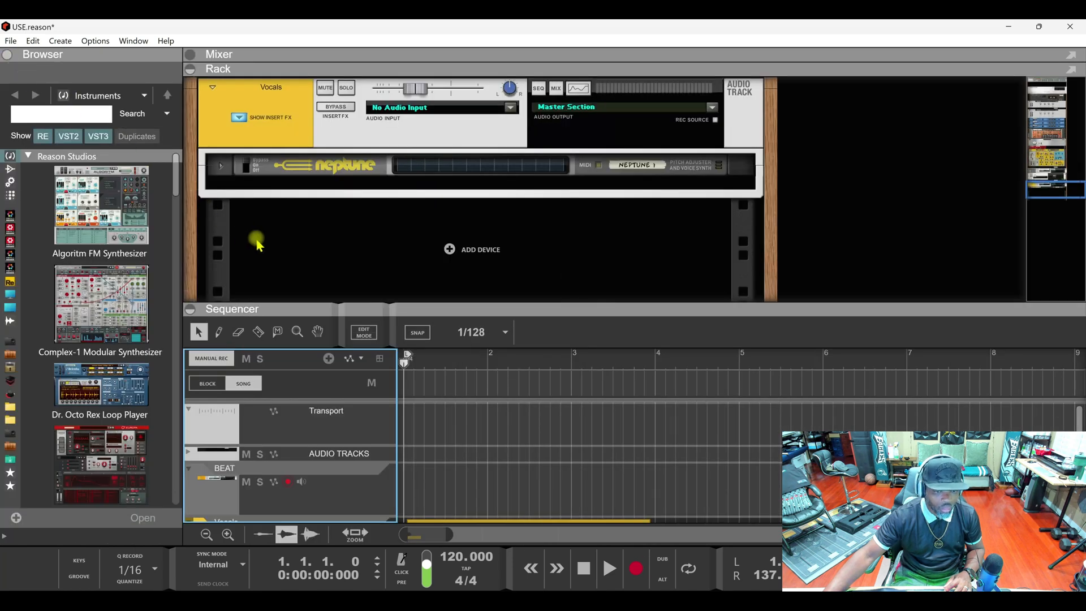
# Play the original Vocals clip on its own from the start, and stop playback.
pyautogui.scroll(-3, 521, 451)
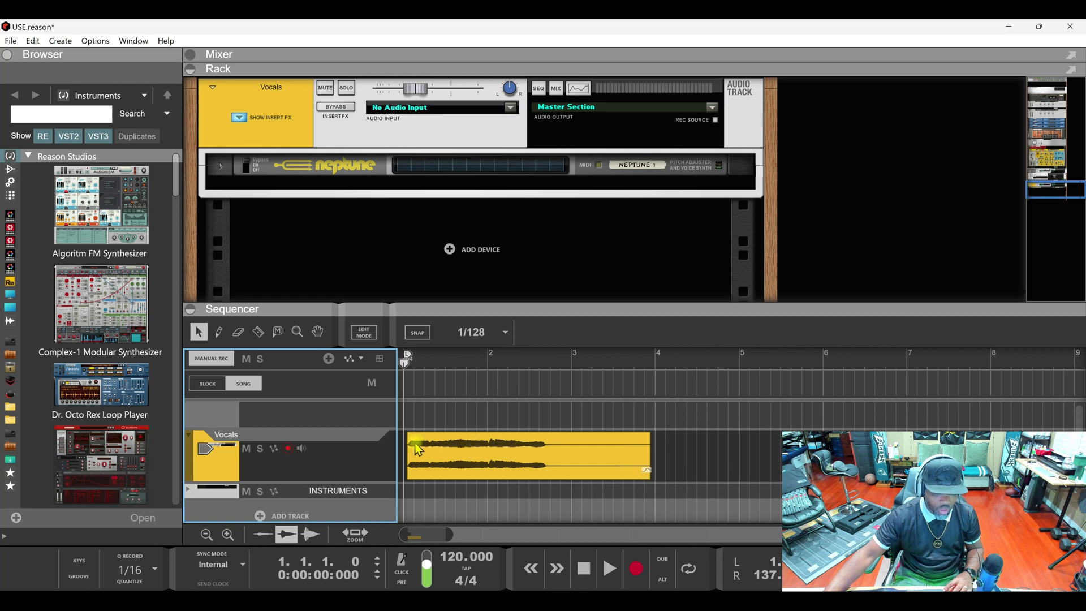
pyautogui.press('space')
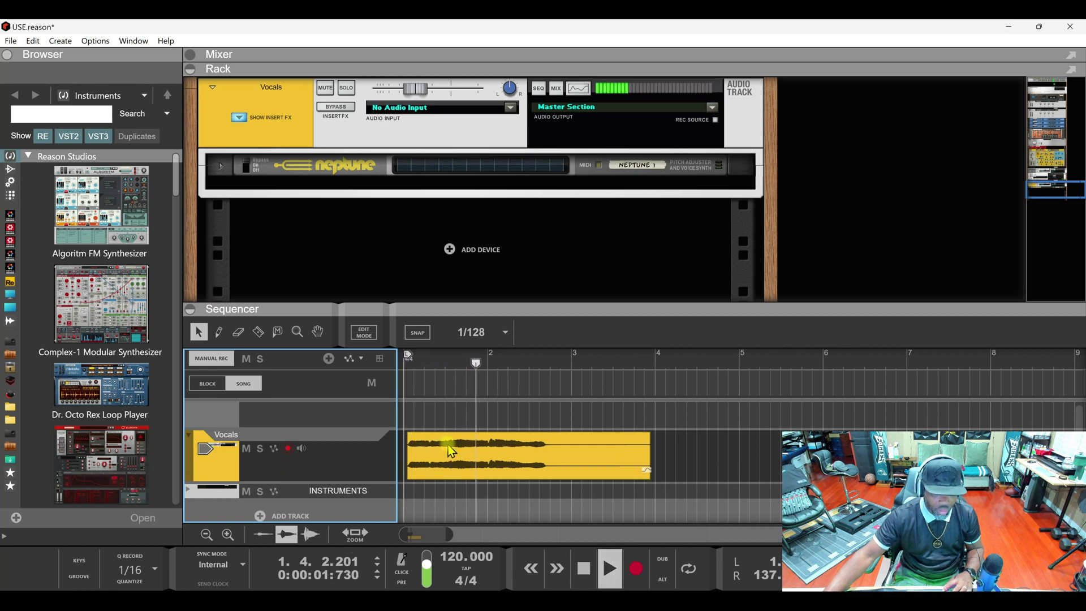
pyautogui.press('space')
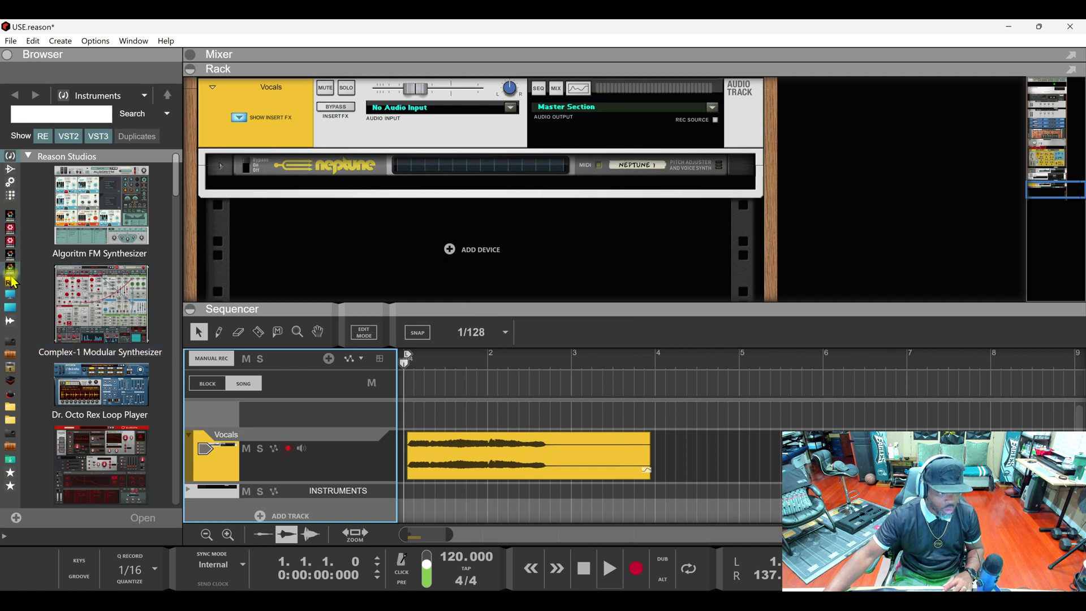
# Display the Reason factory sounds in the Browser, look over the mixer's sends and channels, and maximize the Sequencer.
pyautogui.click(11, 242)
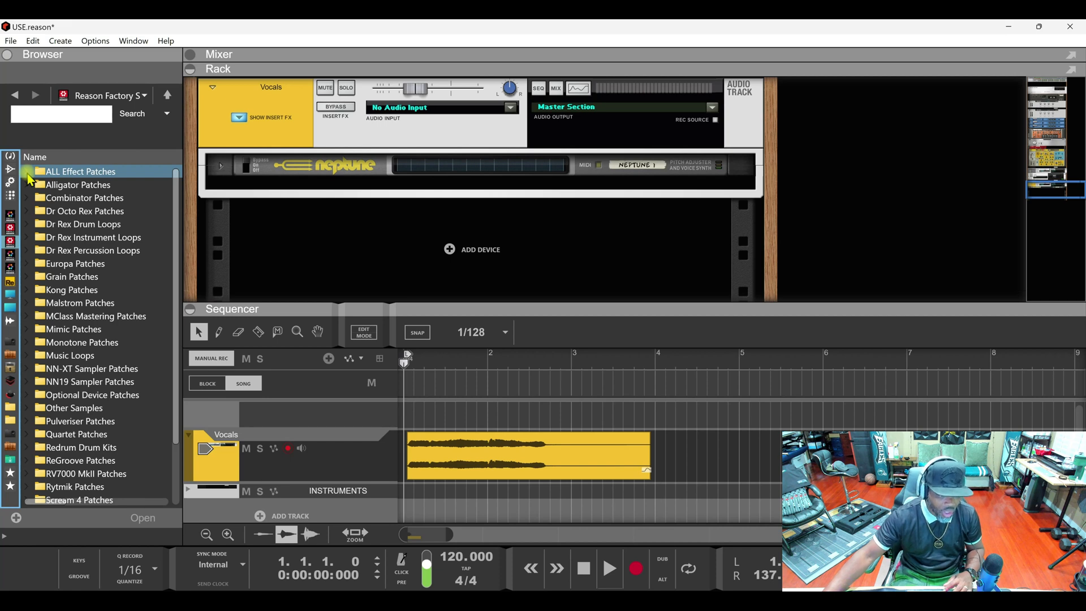
pyautogui.click(262, 54)
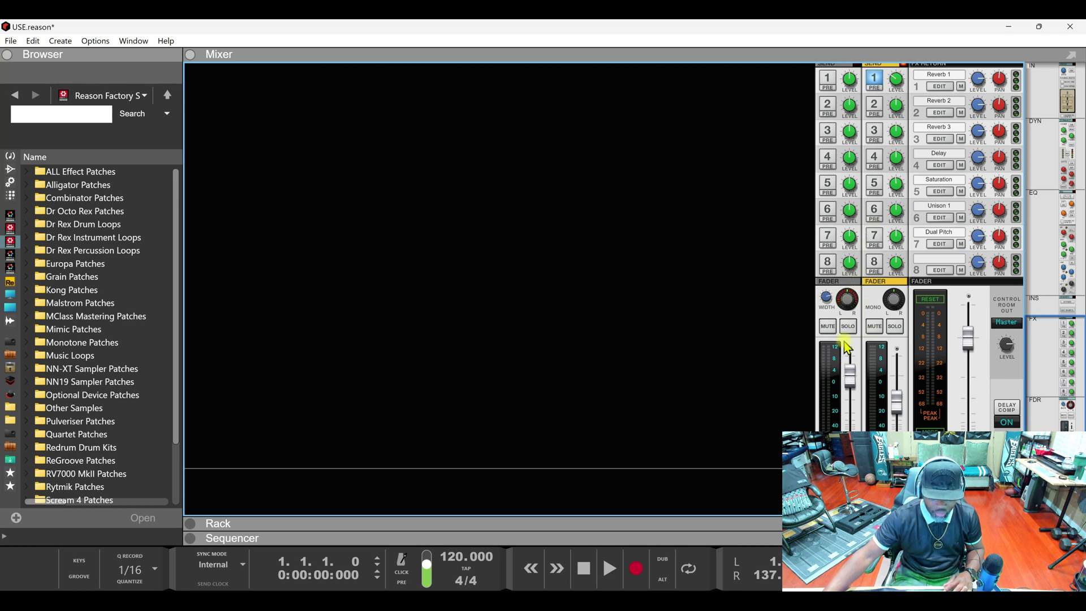
pyautogui.scroll(1, 851, 276)
pyautogui.scroll(-1, 850, 274)
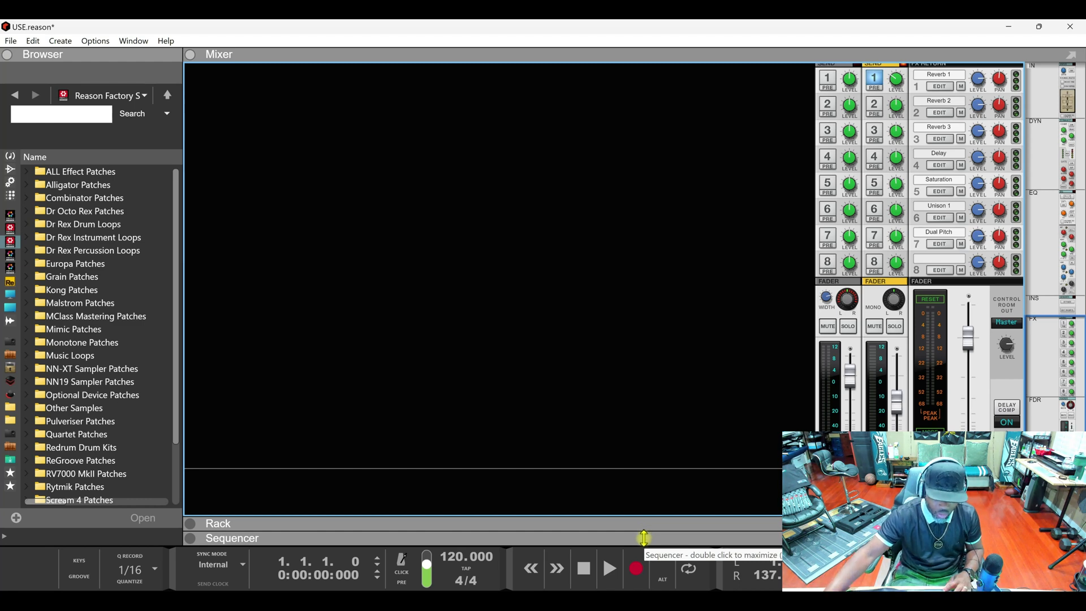
pyautogui.doubleClick(645, 532)
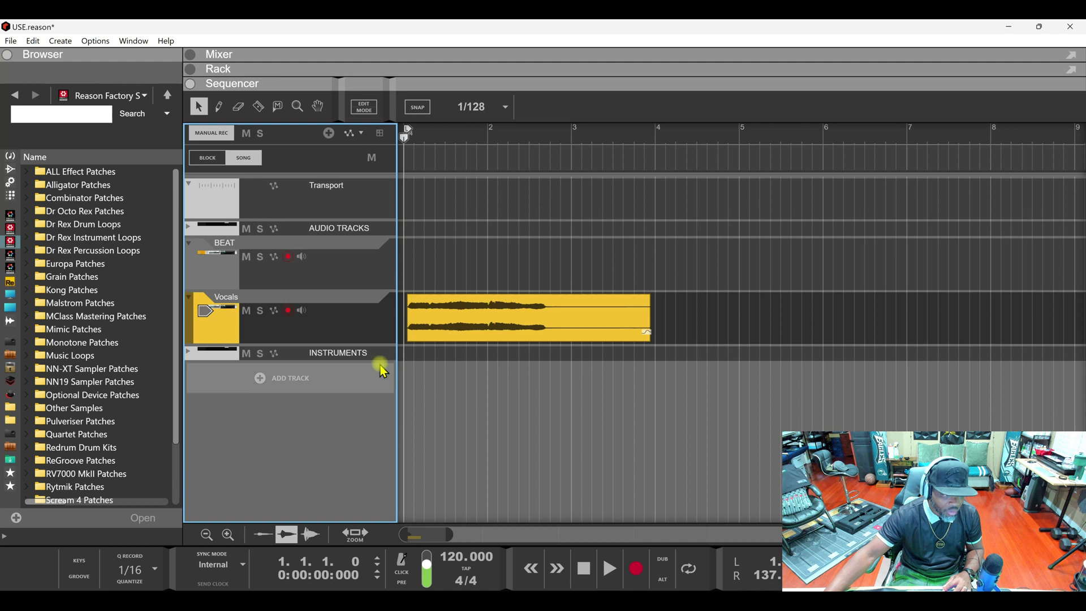
# Expand the factory folders ALL Effect Patches, Pitch Processing and Chord Generators to list the chord patches.
pyautogui.click(27, 172)
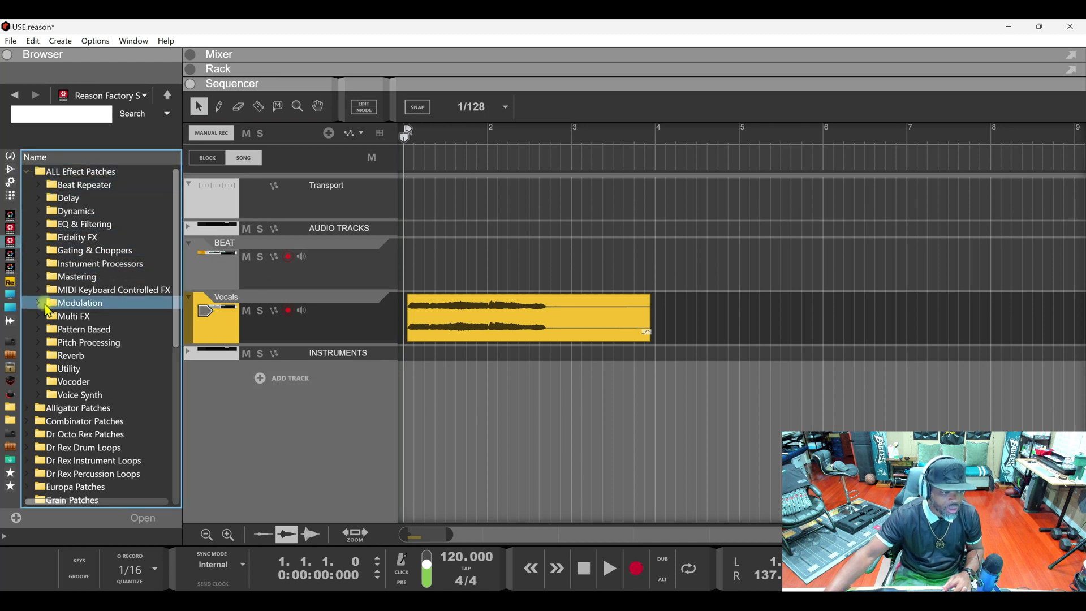
pyautogui.click(40, 343)
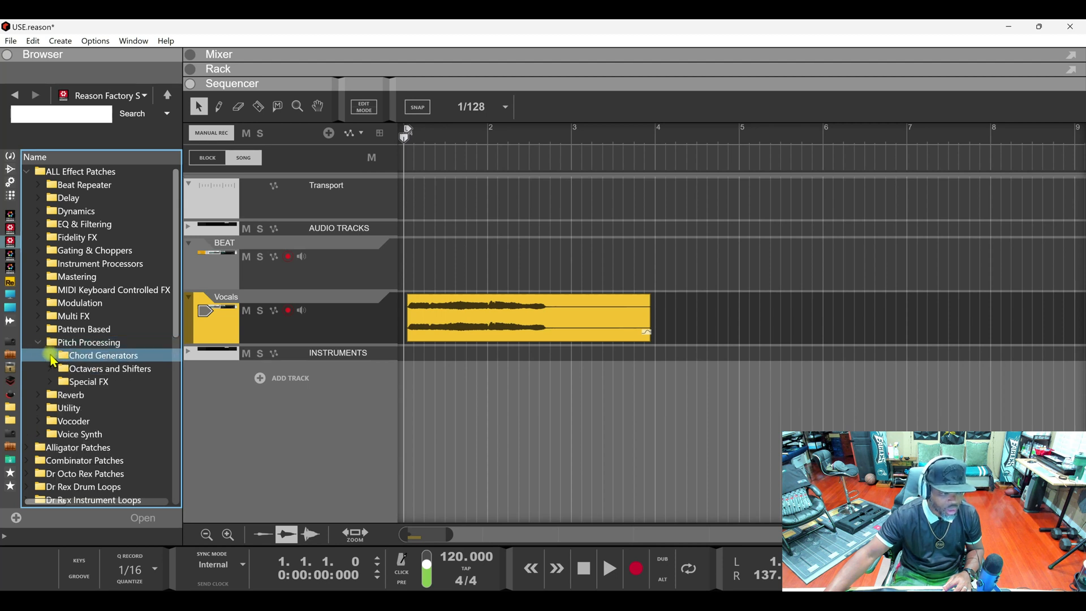
pyautogui.click(51, 357)
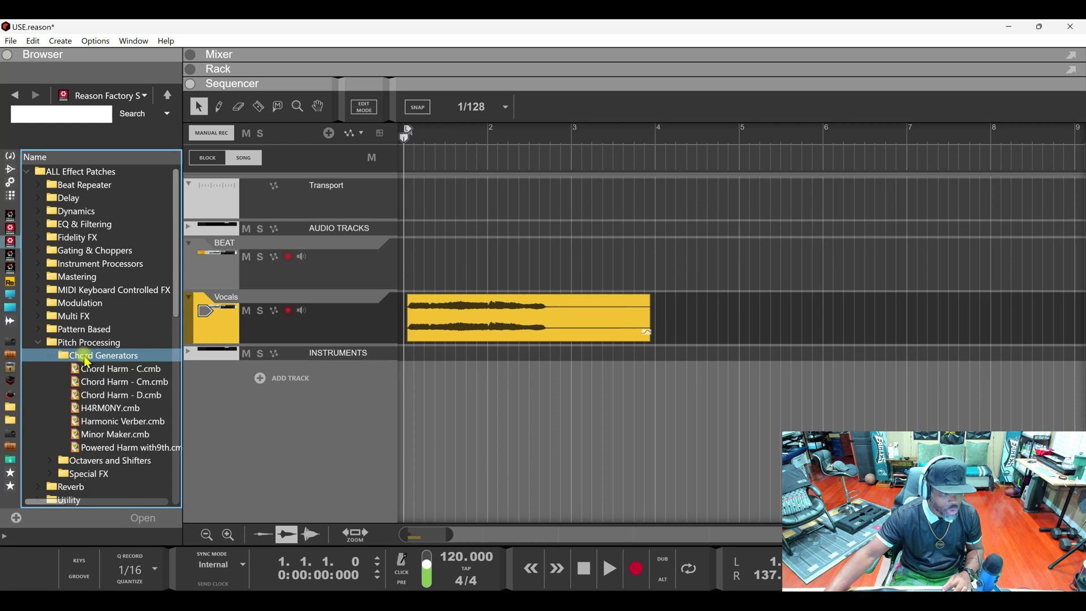
# Reveal the rack above the Sequencer and add the Chord Harm - C.cmb patch to the Vocals device, below Neptune.
pyautogui.moveTo(371, 80); pyautogui.dragTo(353, 351)
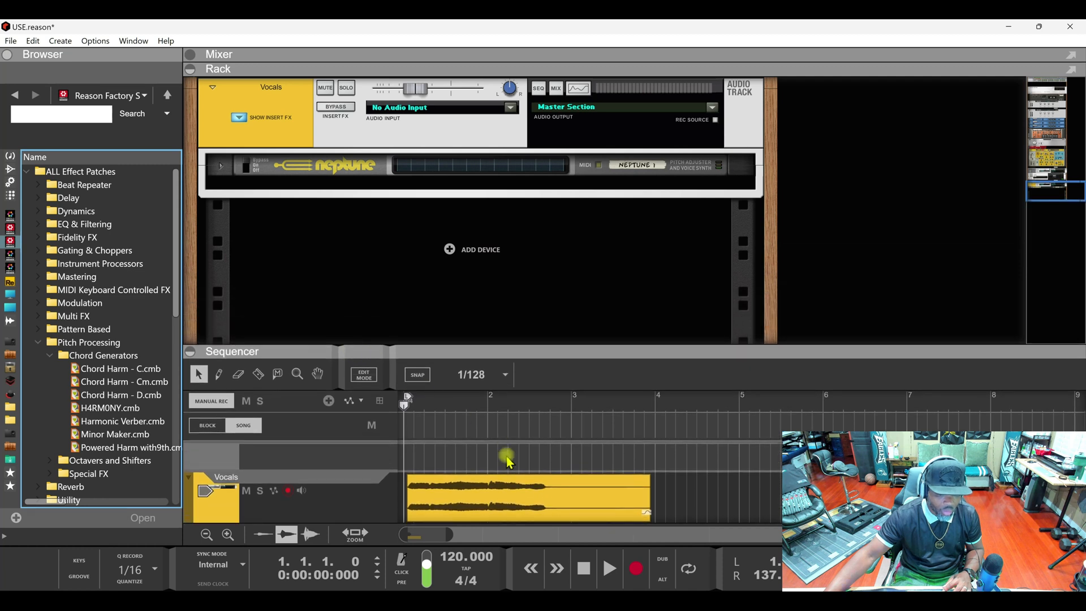
pyautogui.scroll(-1, 508, 461)
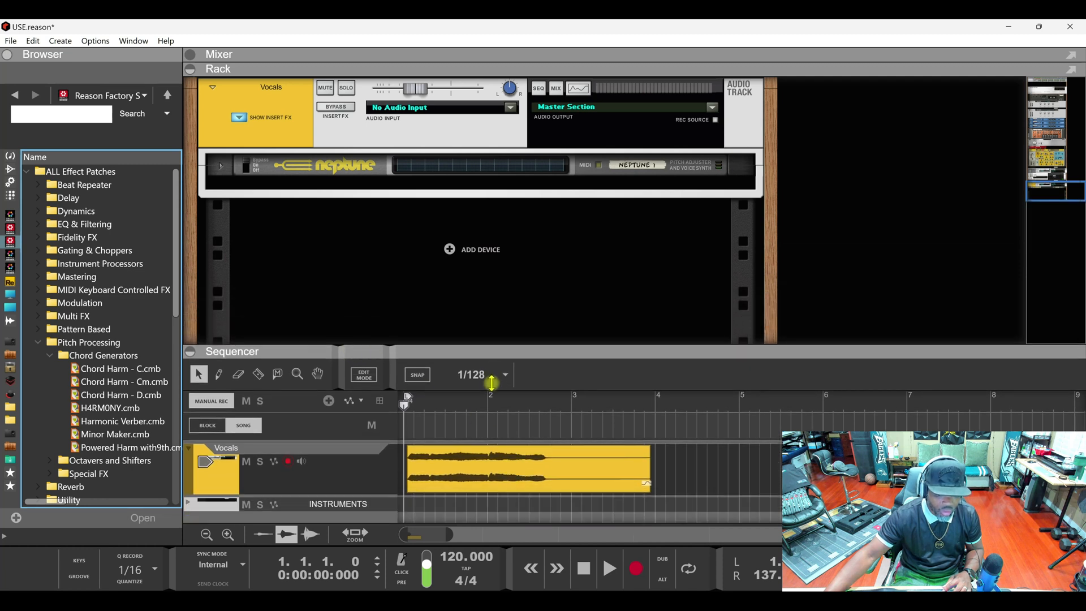
pyautogui.moveTo(491, 392); pyautogui.dragTo(498, 383)
pyautogui.click(108, 355)
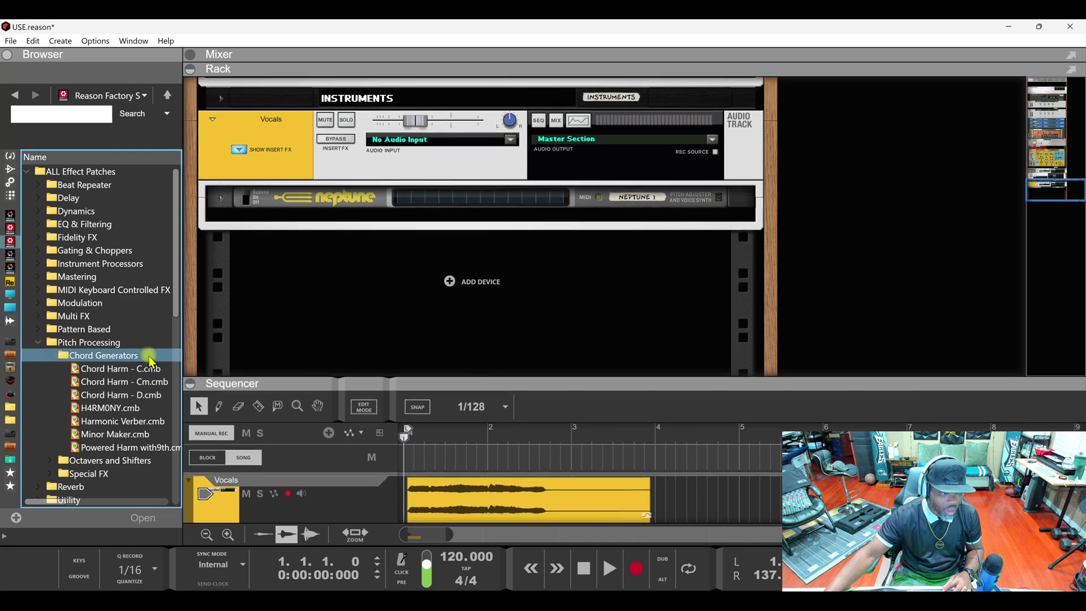
pyautogui.click(122, 369)
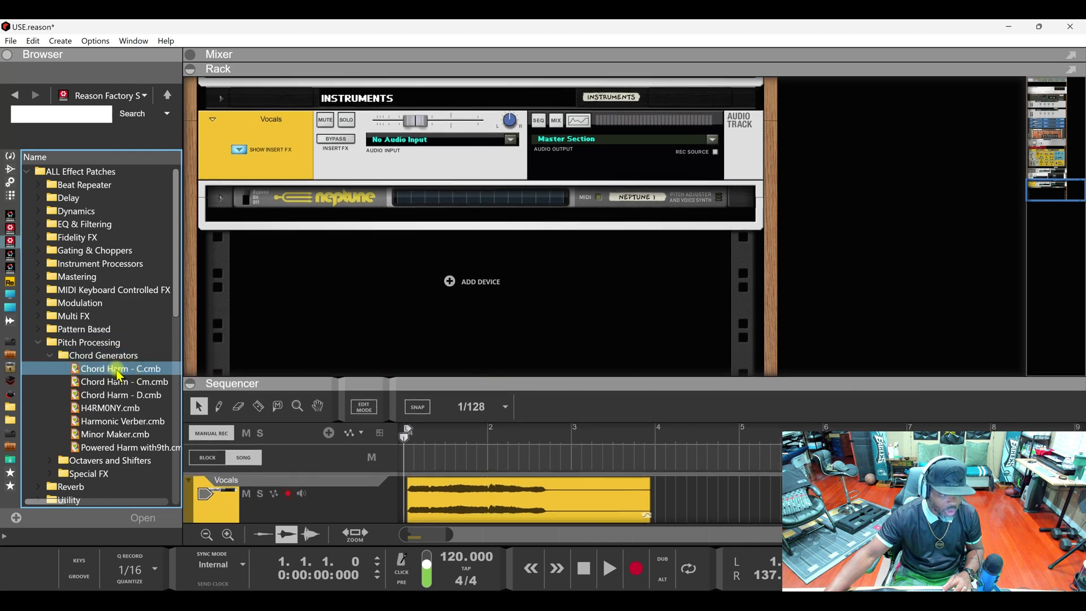
pyautogui.moveTo(117, 372); pyautogui.dragTo(469, 290)
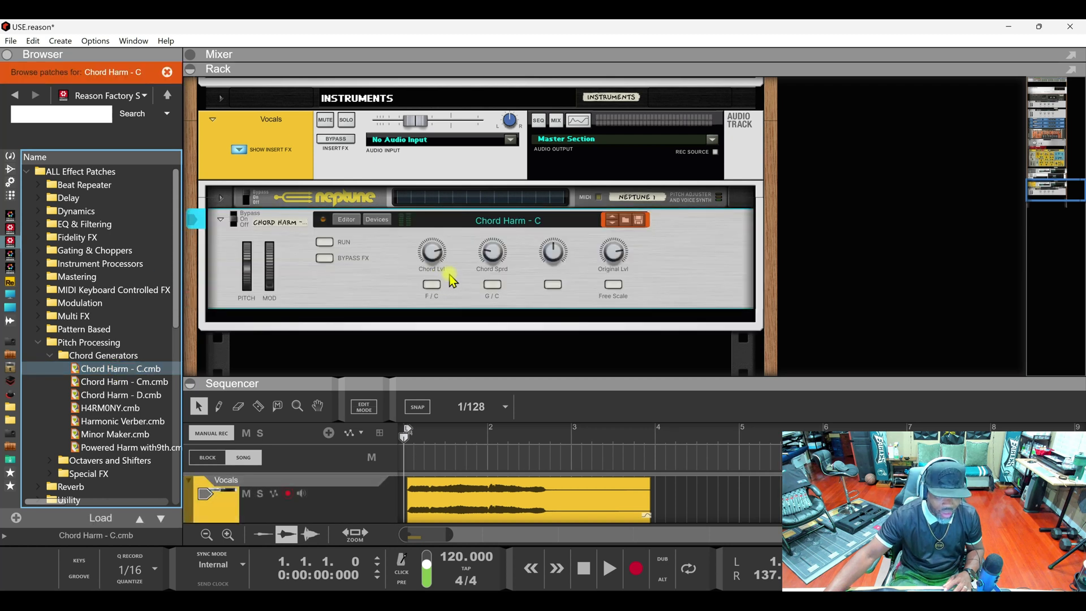
# Show the devices inside the Chord Harm - C Combinator, look over its mixer, Spider Audio and Neptune units, and hide them again.
pyautogui.click(377, 221)
pyautogui.click(378, 221)
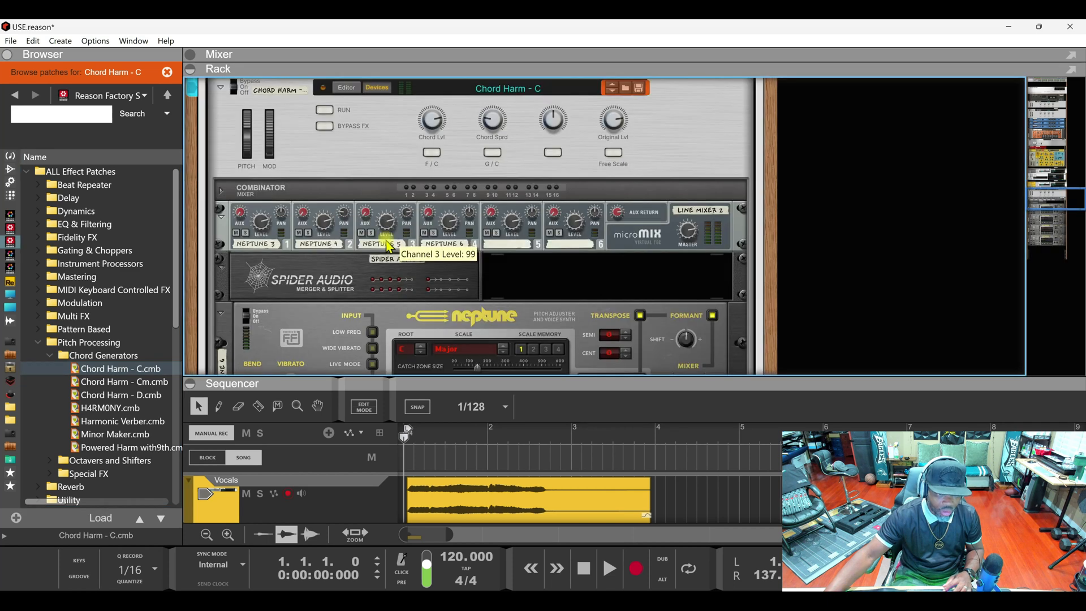
pyautogui.scroll(-6, 413, 244)
pyautogui.scroll(-7, 413, 253)
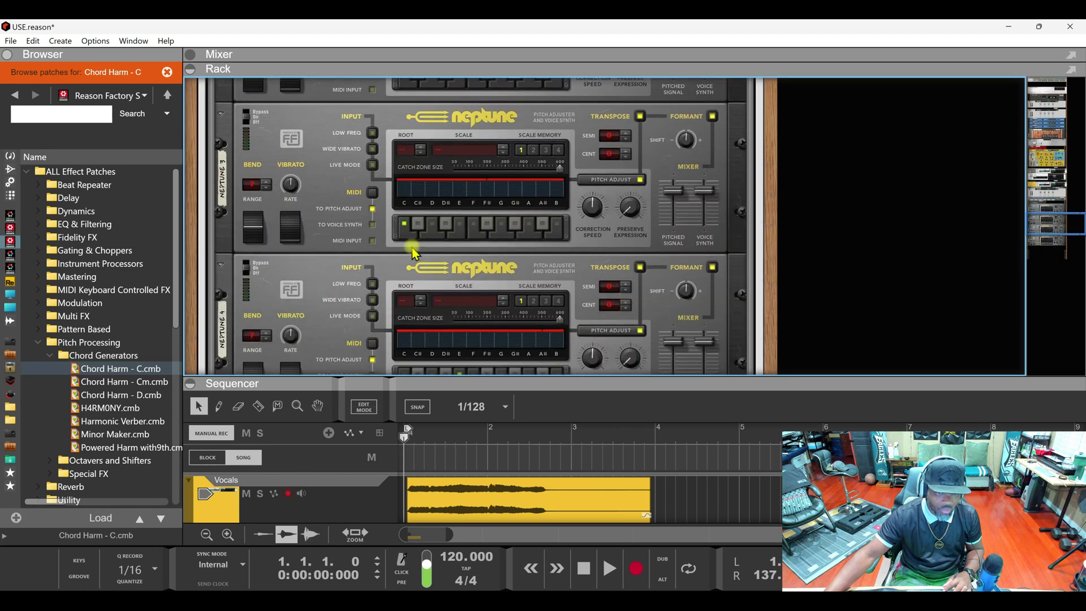
pyautogui.scroll(-2, 413, 256)
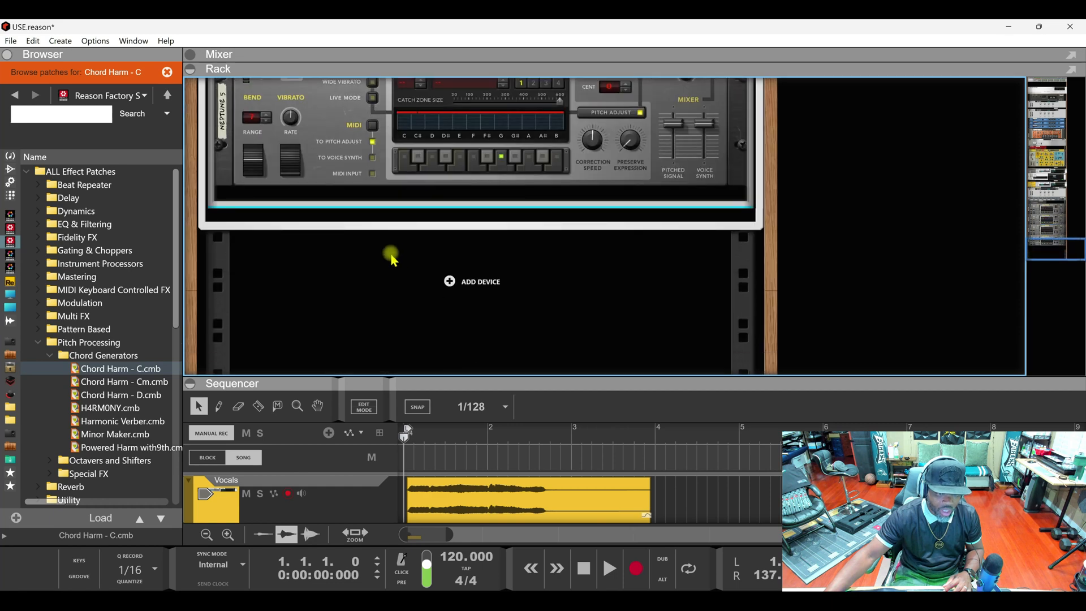
pyautogui.scroll(12, 388, 252)
pyautogui.scroll(5, 380, 260)
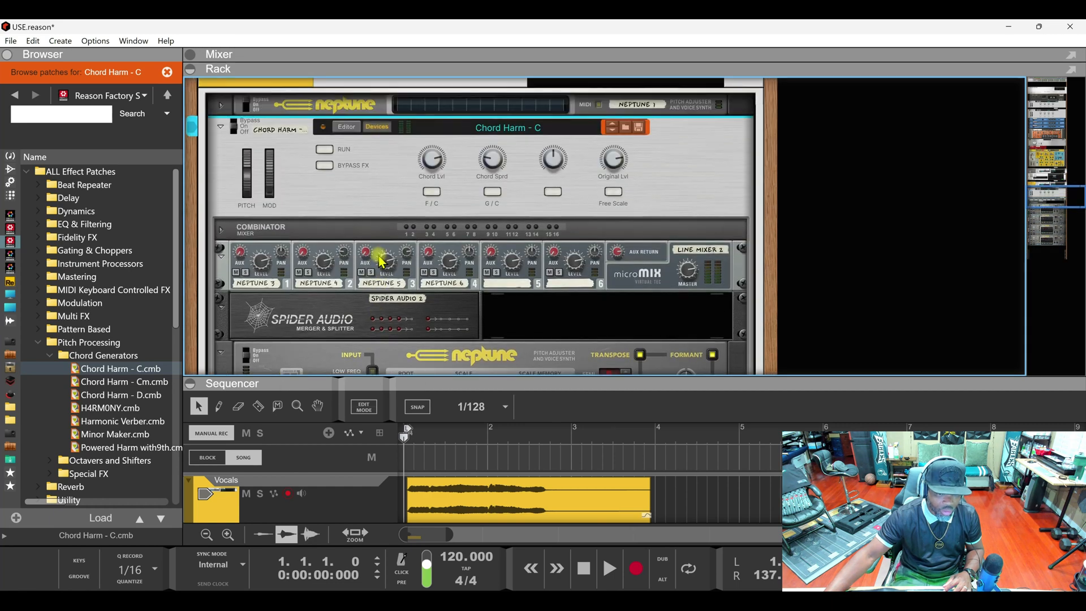
pyautogui.click(379, 218)
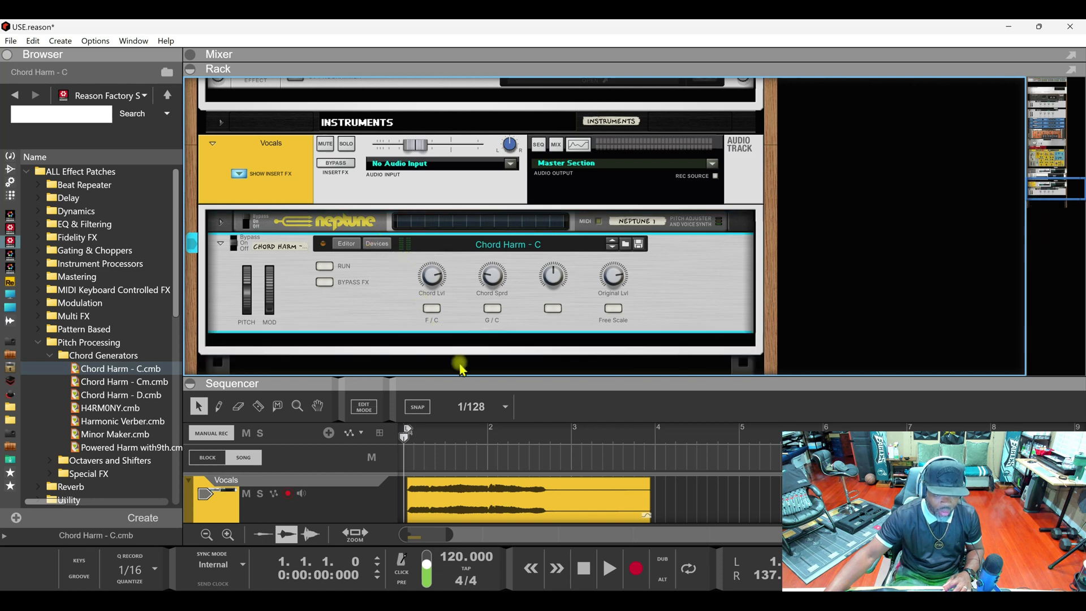
# Play the Vocals clip from the start through the Chord Harm - C patch twice, stopping playback each time.
pyautogui.press('space')
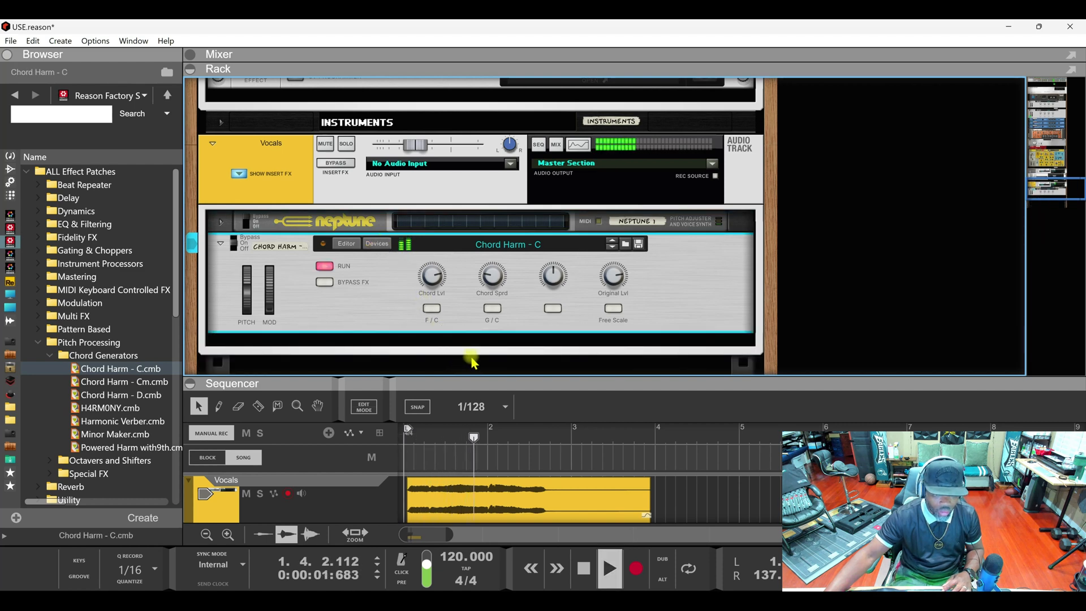
pyautogui.press('space')
pyautogui.press('space')
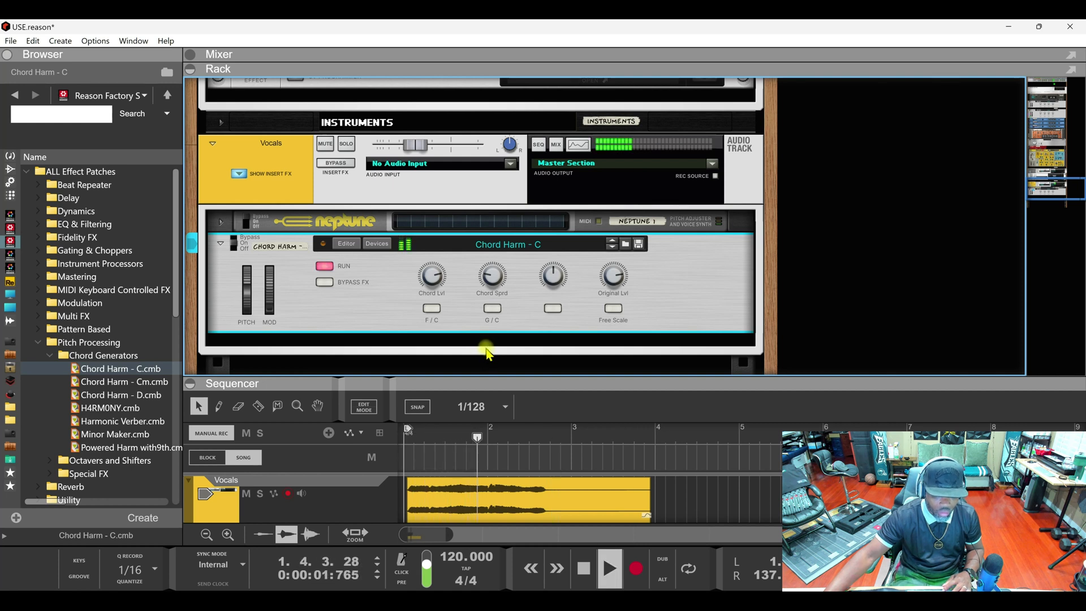
pyautogui.press('space')
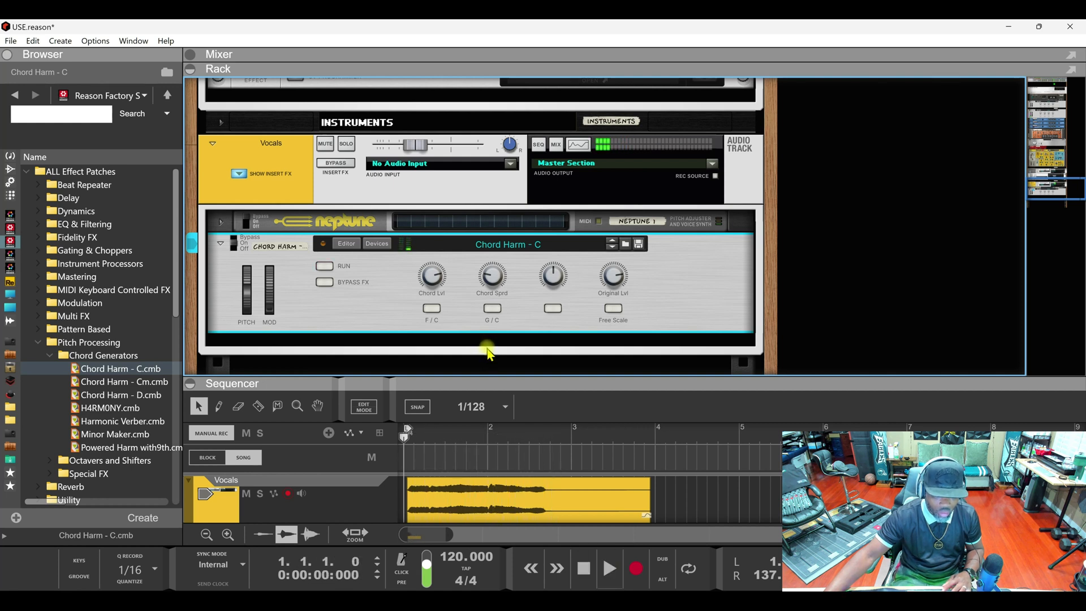
# Turn on the F / C option of the Chord Harm - C patch and play the Vocals clip twice from the start.
pyautogui.click(434, 309)
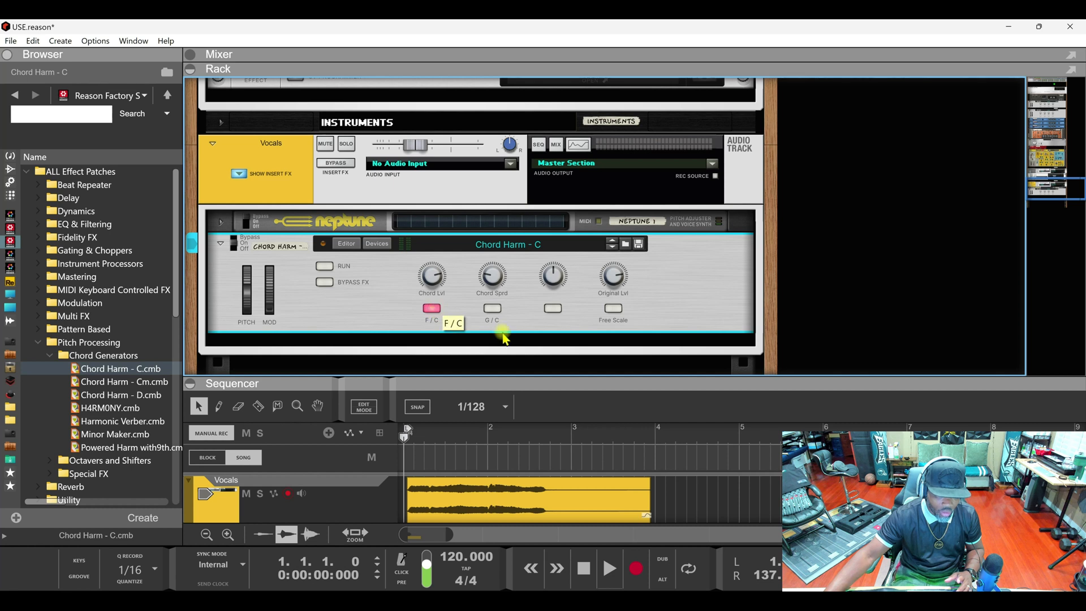
pyautogui.press('space')
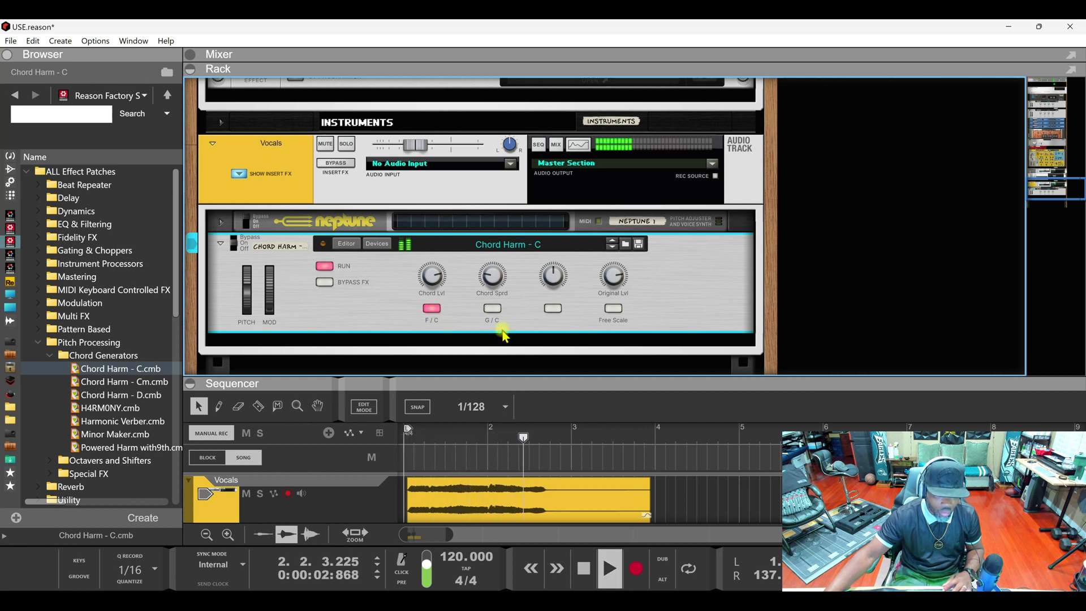
pyautogui.press('space')
pyautogui.press('space')
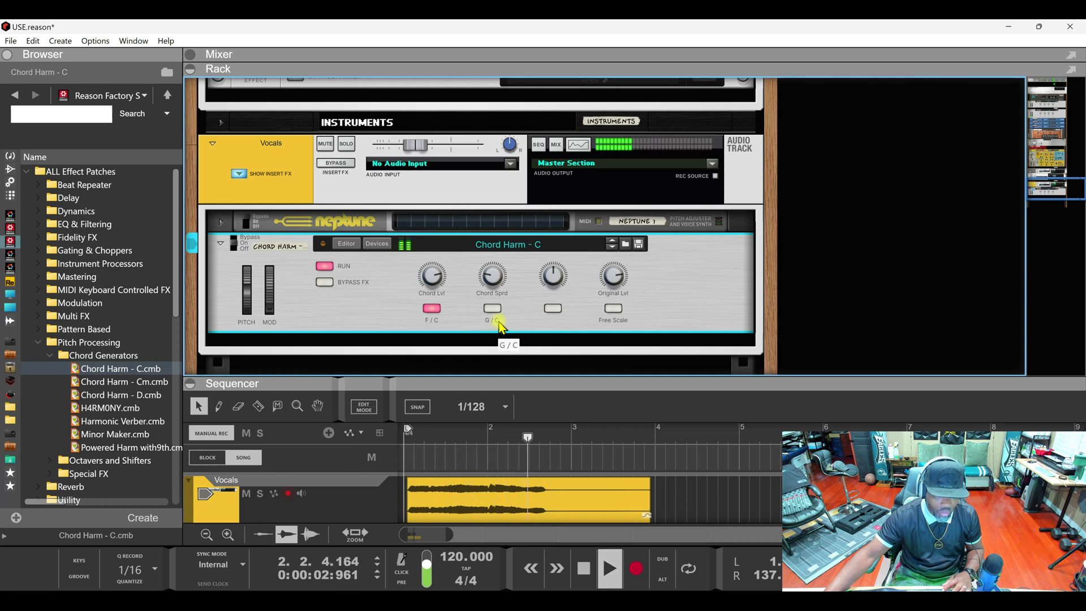
pyautogui.press('space')
# Turn on the G / C option alongside F / C and audition the Vocals clip twice from the start.
pyautogui.click(493, 309)
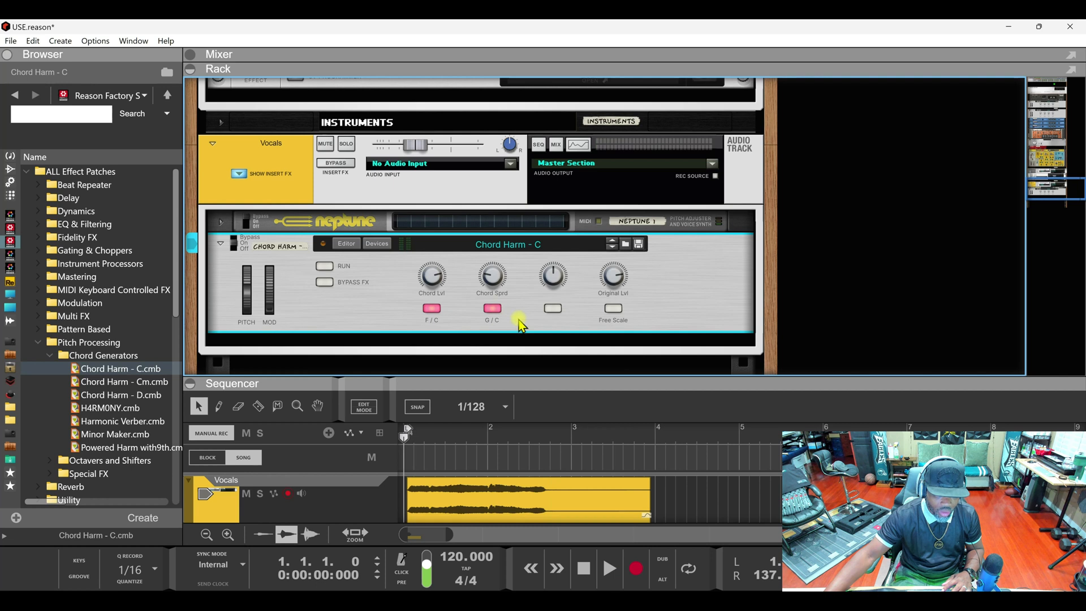
pyautogui.press('space')
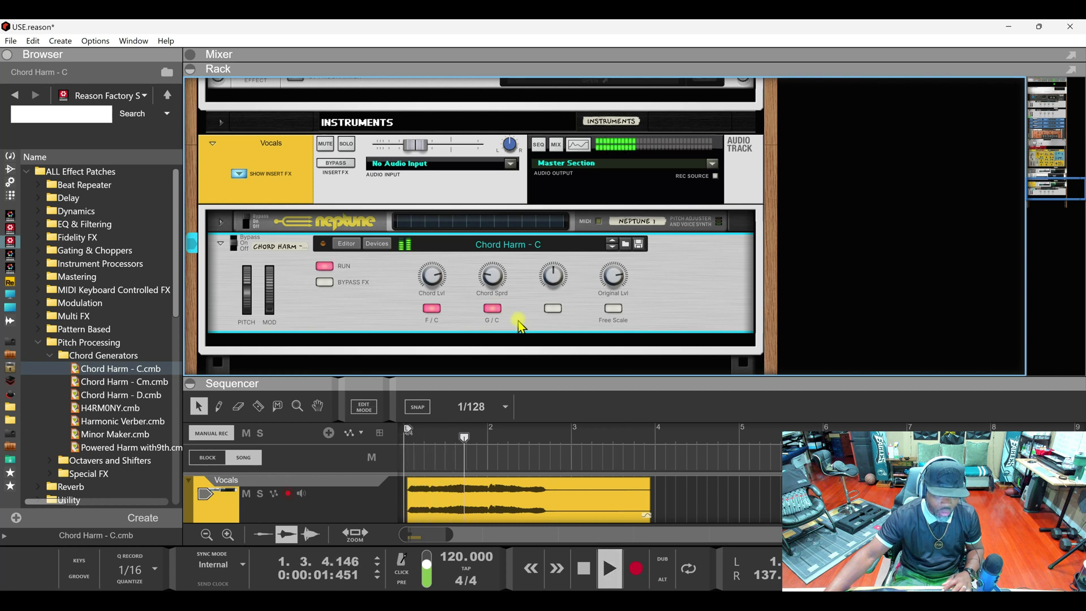
pyautogui.press('space')
pyautogui.press('space')
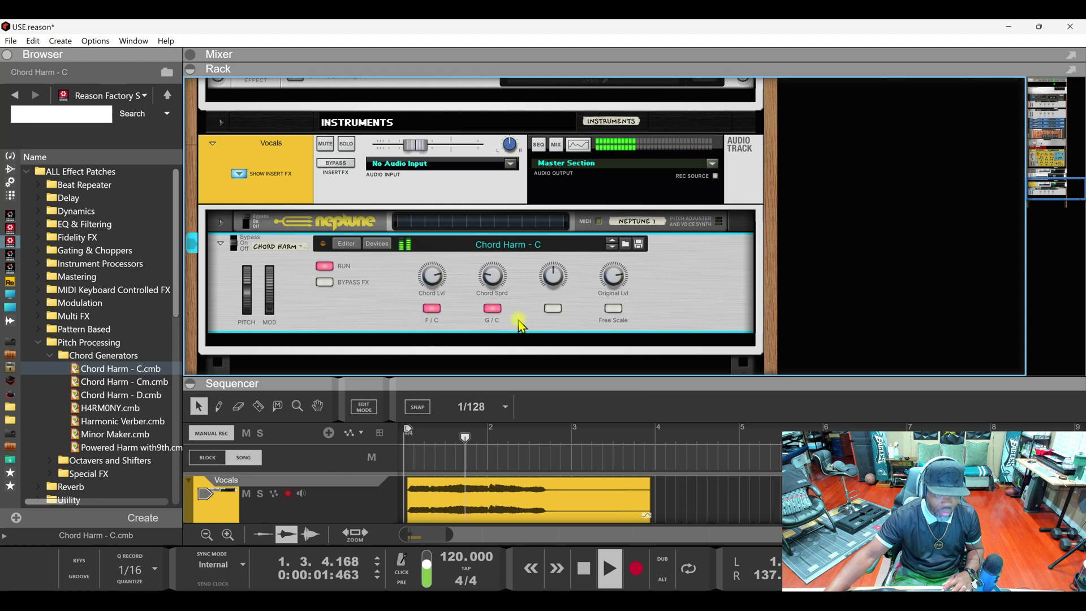
pyautogui.press('space')
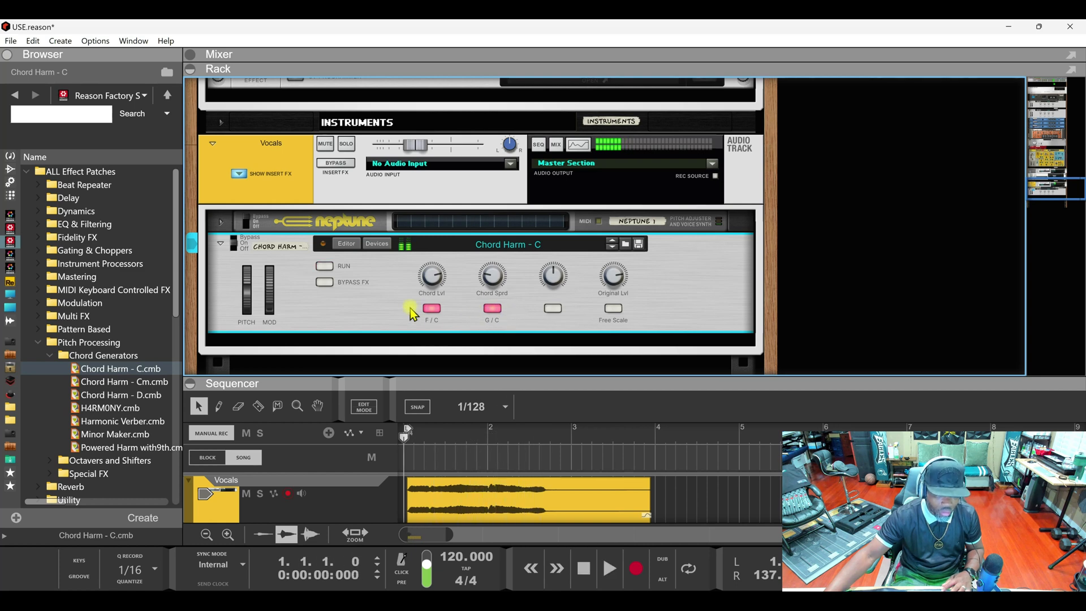
# Replace the Combinator's patch with Chord Harm - Cm.cmb and play the Vocals clip through it.
pyautogui.click(109, 383)
pyautogui.moveTo(110, 387); pyautogui.dragTo(336, 301)
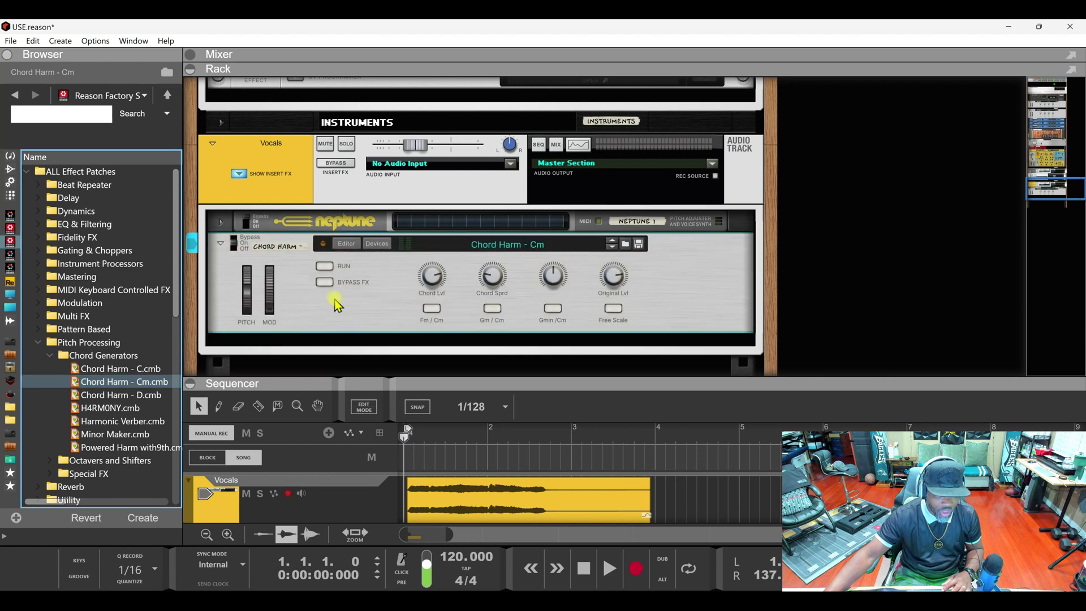
pyautogui.press('space')
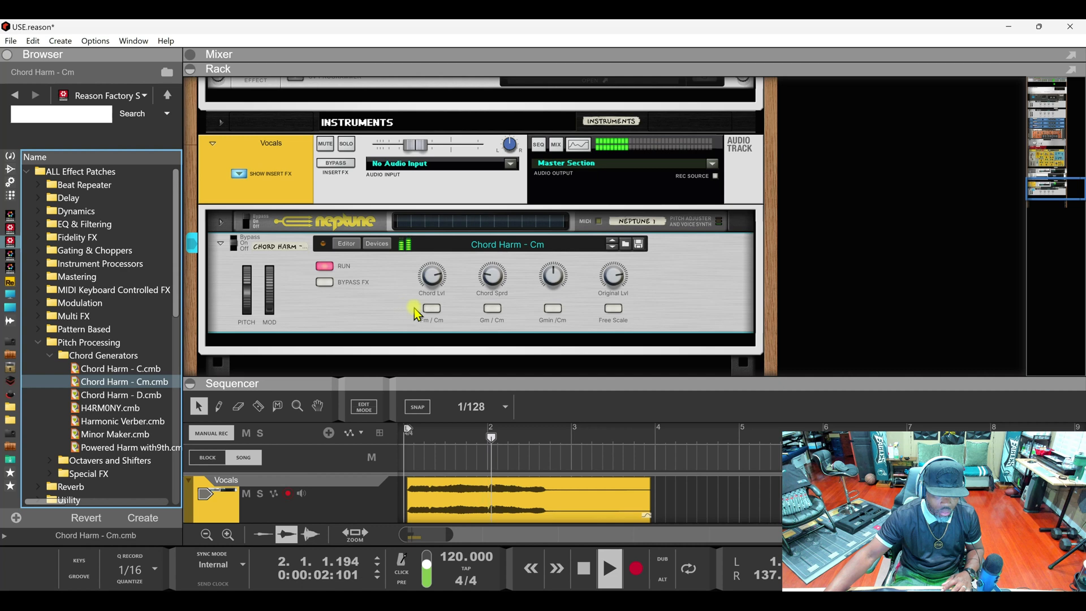
pyautogui.press('space')
pyautogui.press('space')
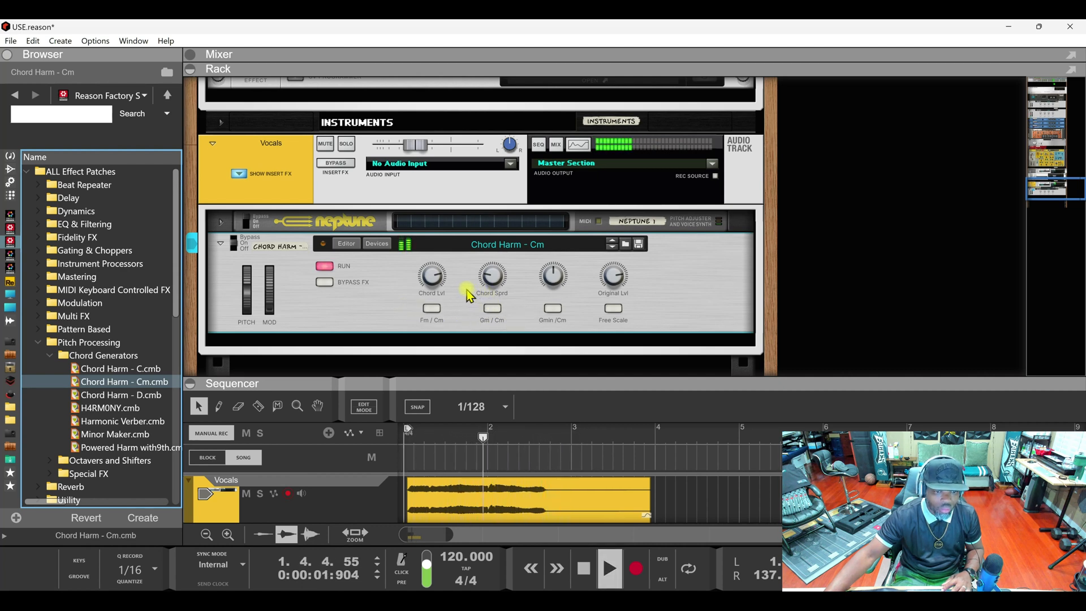
pyautogui.press('space')
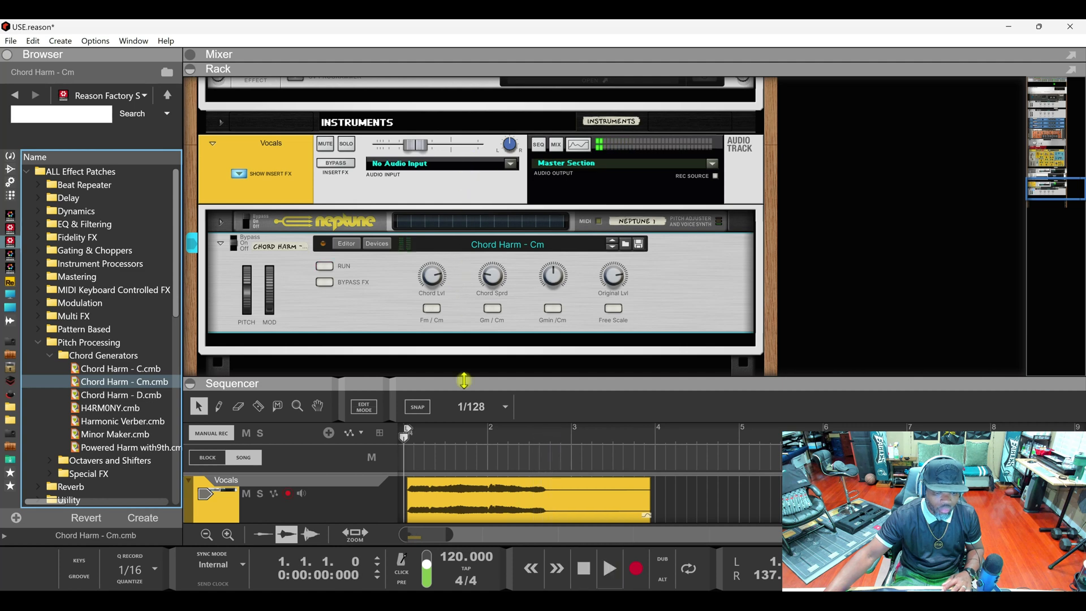
# Open the mixer and check the BEAT and Vocals channels, from the input and dynamics sections to the sends and faders.
pyautogui.click(516, 54)
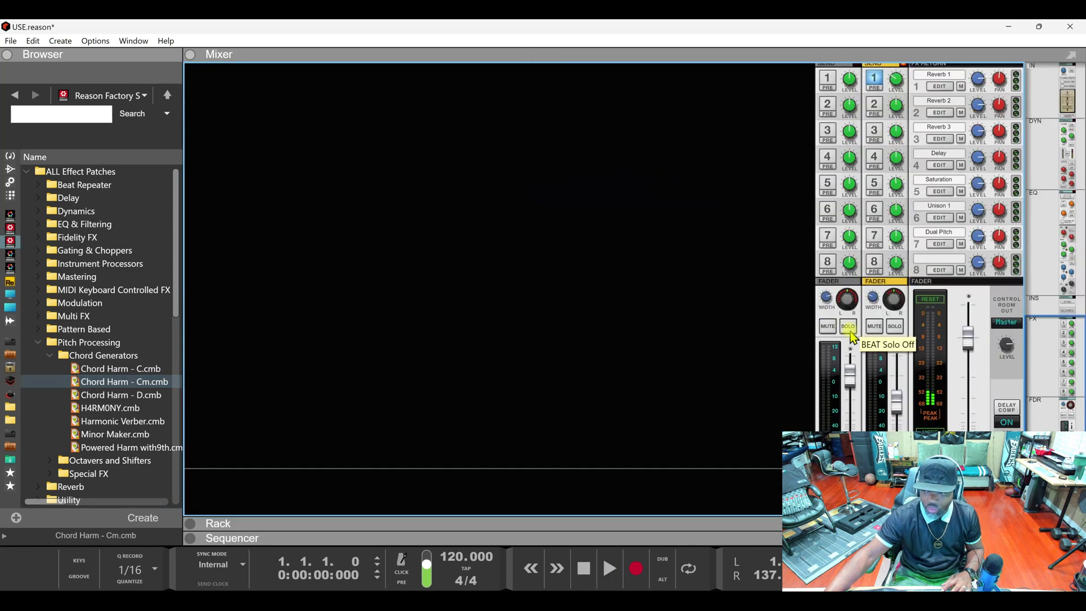
pyautogui.scroll(10, 872, 331)
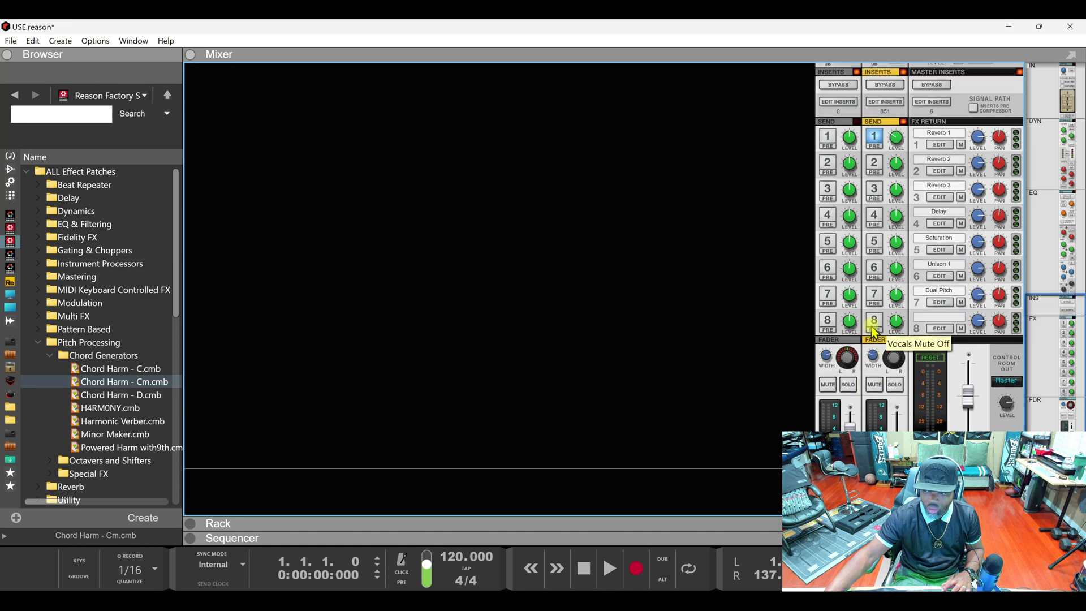
pyautogui.scroll(-10, 875, 332)
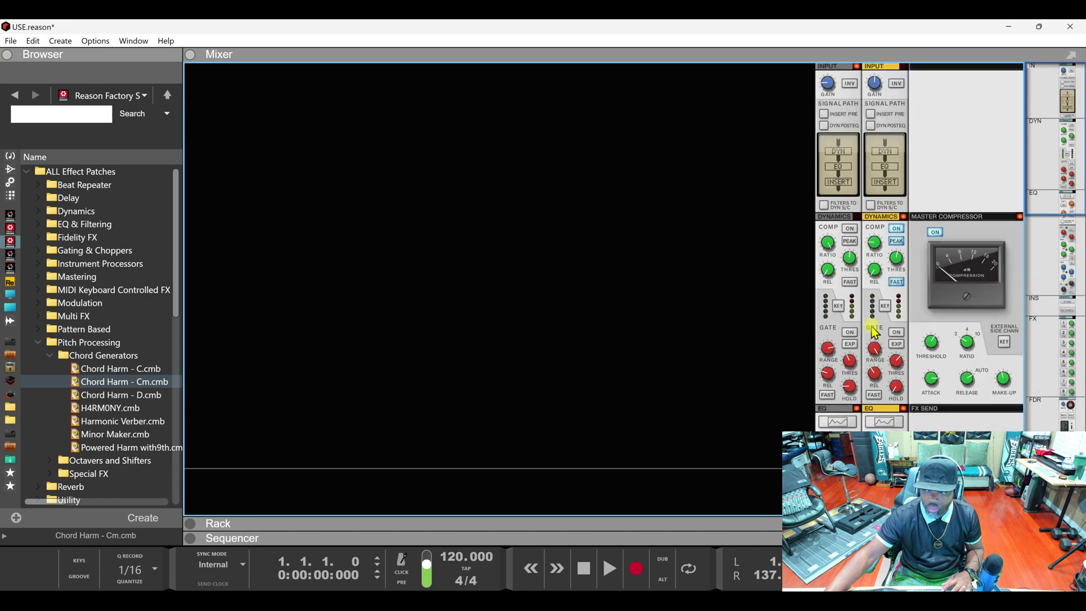
pyautogui.scroll(-2, 875, 335)
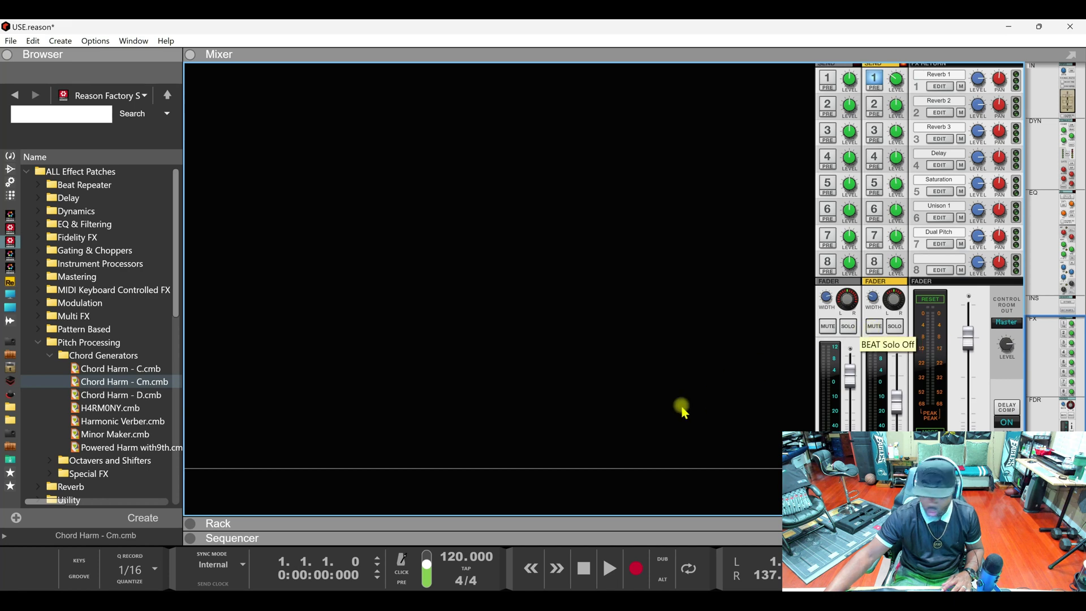
# Bring back the Sequencer with the rack revealed above it down to the Chord Harm - Cm device, and play the Vocals clip.
pyautogui.doubleClick(532, 538)
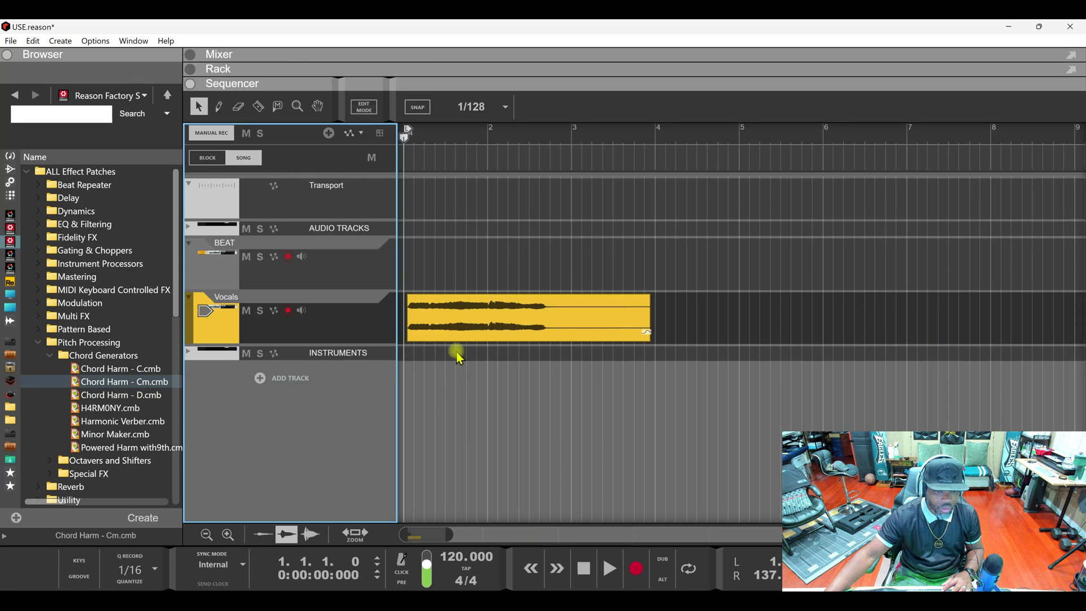
pyautogui.moveTo(446, 87); pyautogui.dragTo(467, 230)
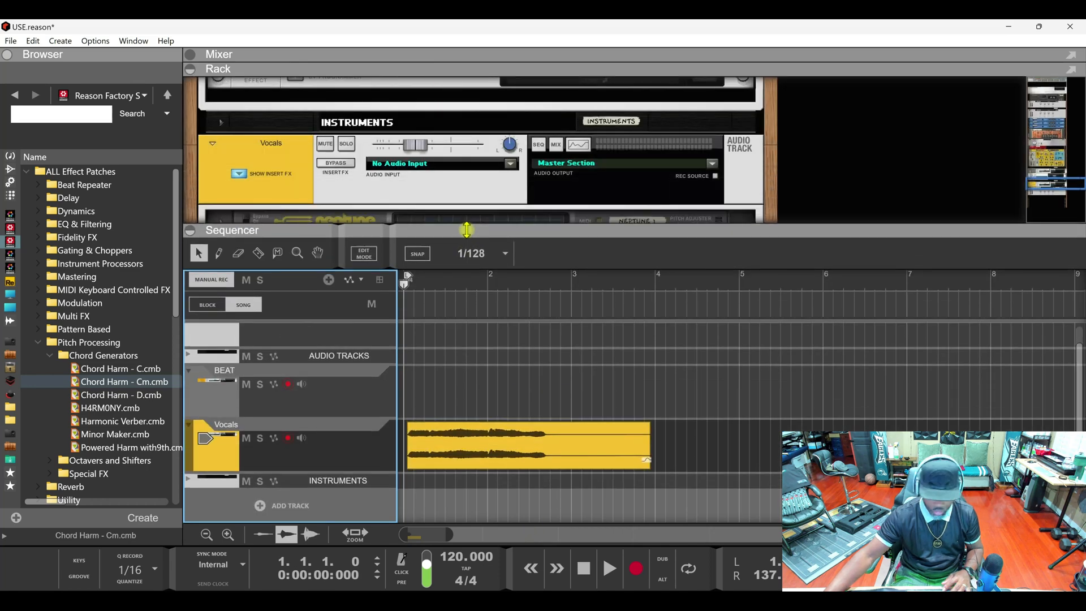
pyautogui.press('F5')
pyautogui.press('F5')
pyautogui.moveTo(467, 231); pyautogui.dragTo(467, 368)
pyautogui.press('space')
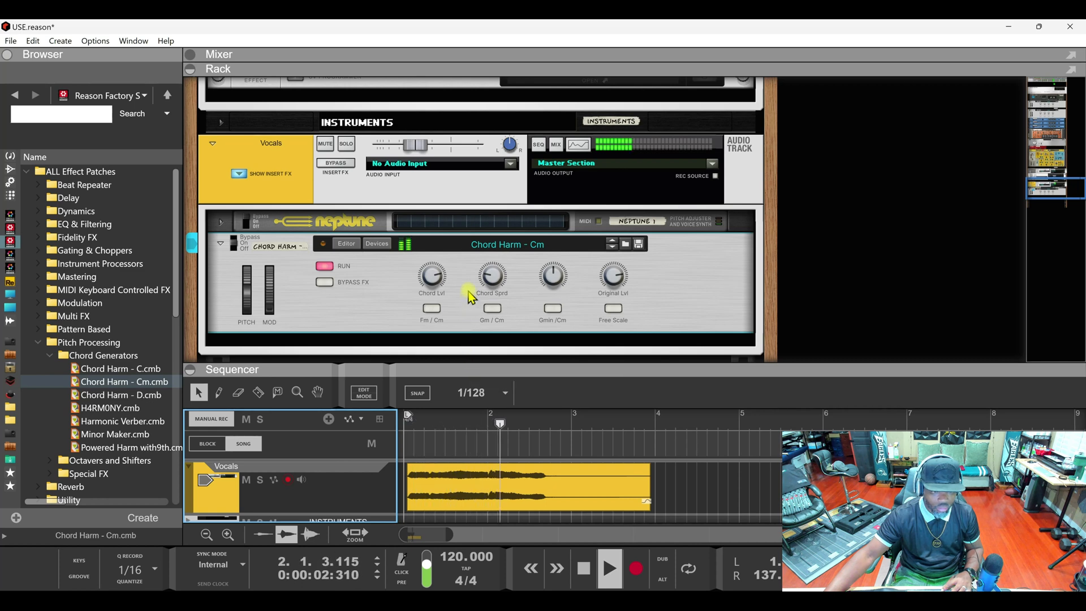
pyautogui.press('space')
# Turn on the Fm / Cm option of the Chord Harm - Cm patch and play the Vocals clip from the start.
pyautogui.click(436, 310)
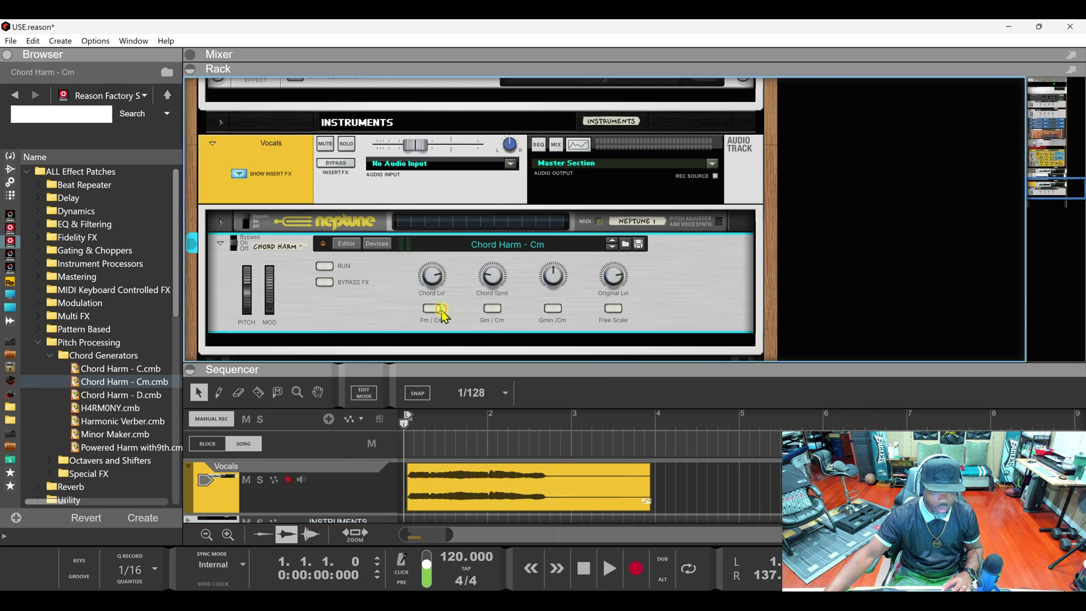
pyautogui.press('space')
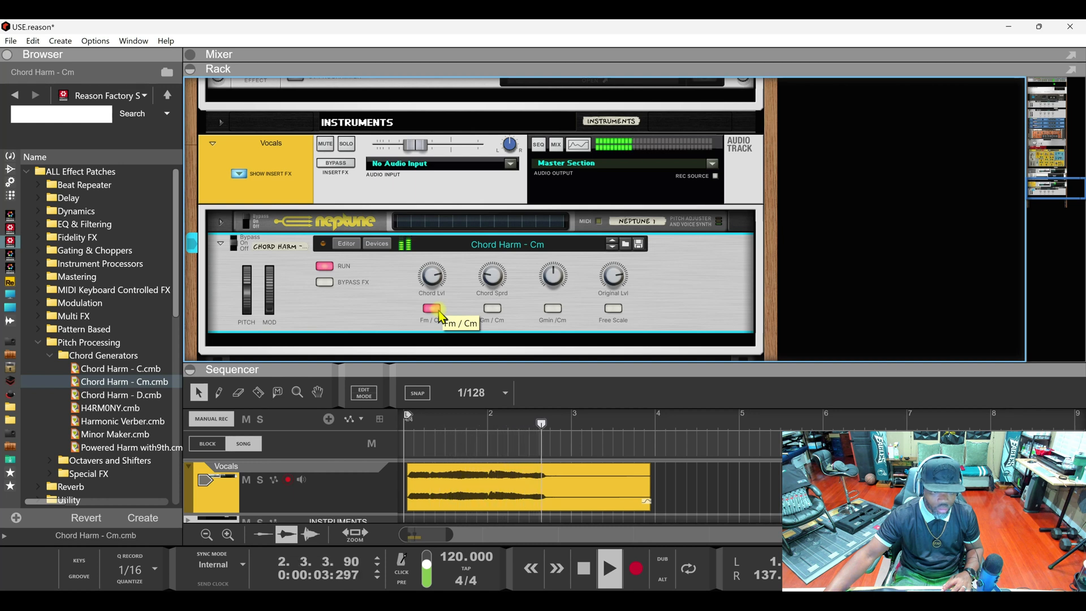
pyautogui.press('space')
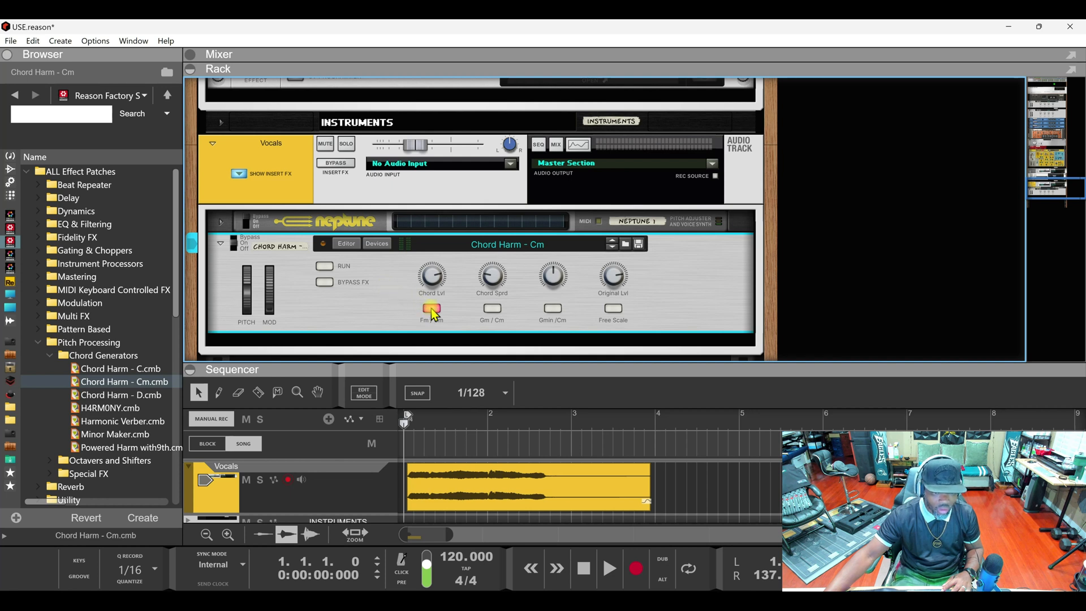
# Switch the patch from Fm / Cm to the Gm / Cm option and audition the Vocals clip.
pyautogui.click(492, 309)
pyautogui.press('space')
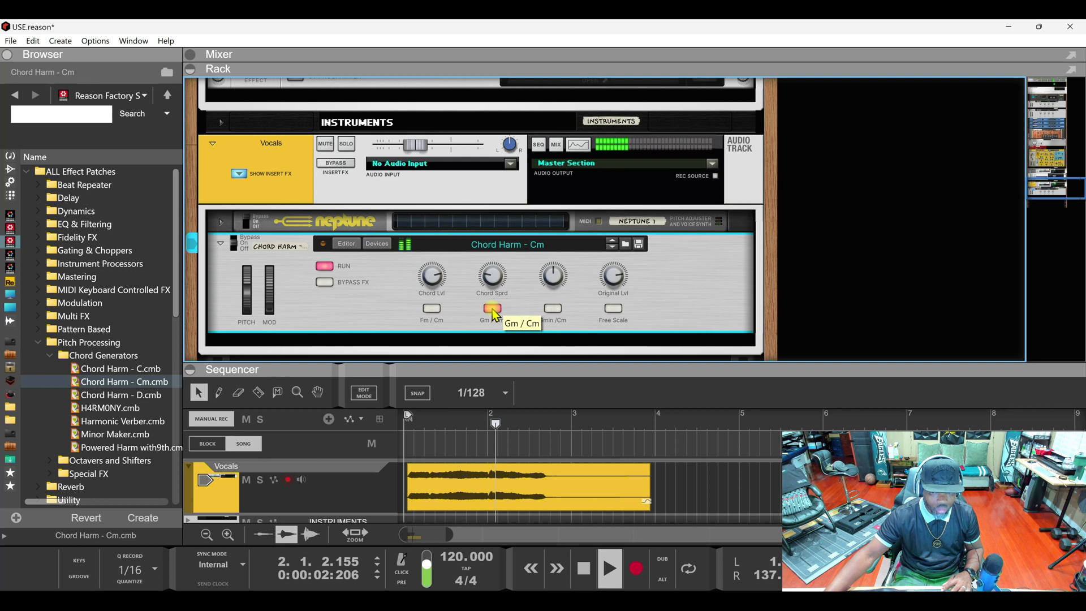
pyautogui.press('space')
# Switch the patch to the Gmin /Cm option only and listen to the Vocals clip from the start.
pyautogui.click(554, 309)
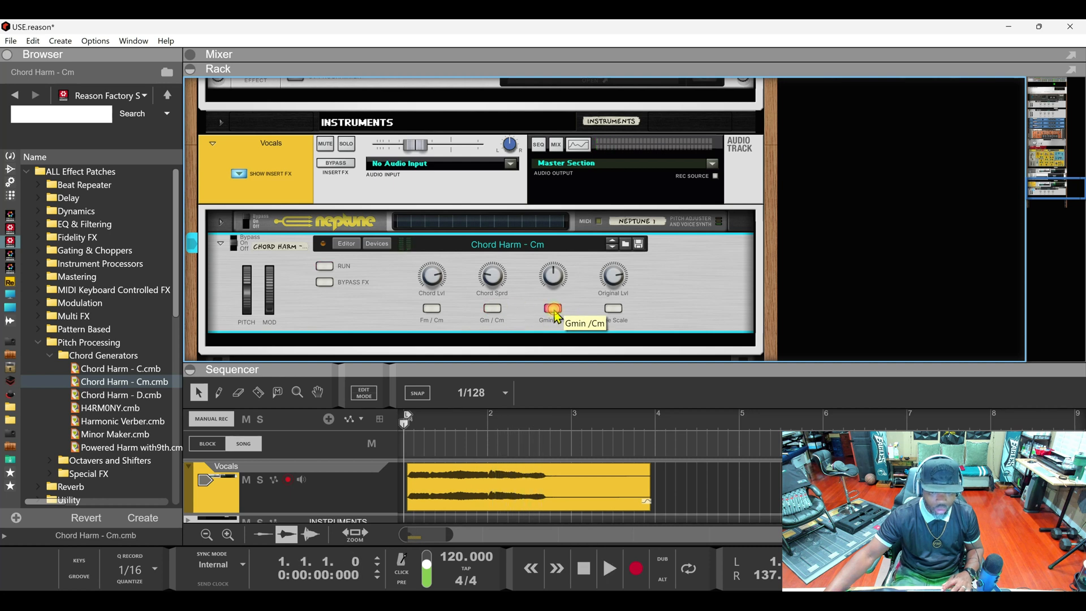
pyautogui.press('space')
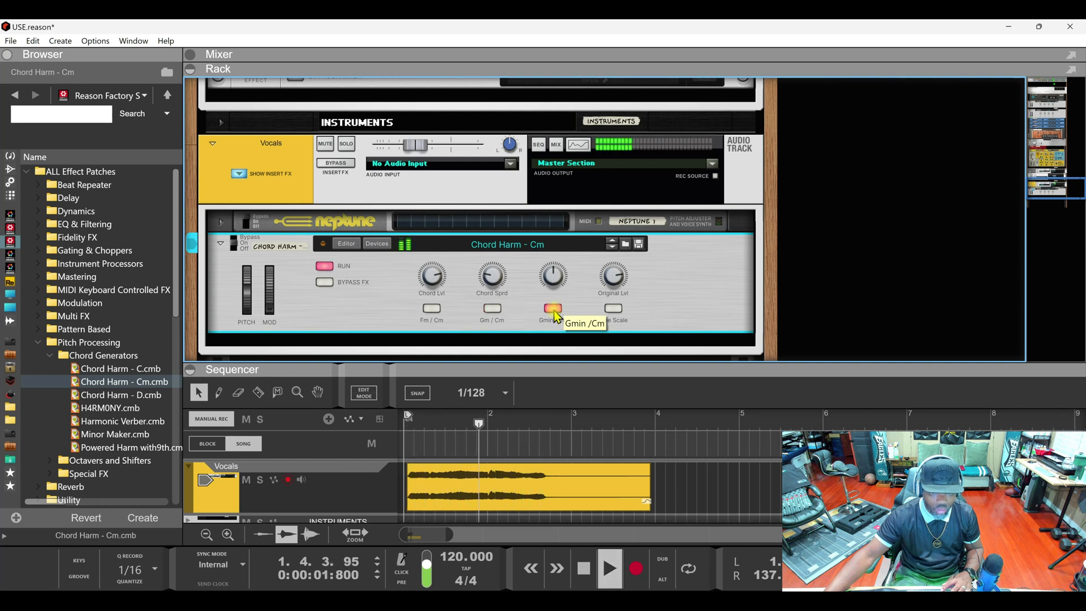
pyautogui.press('space')
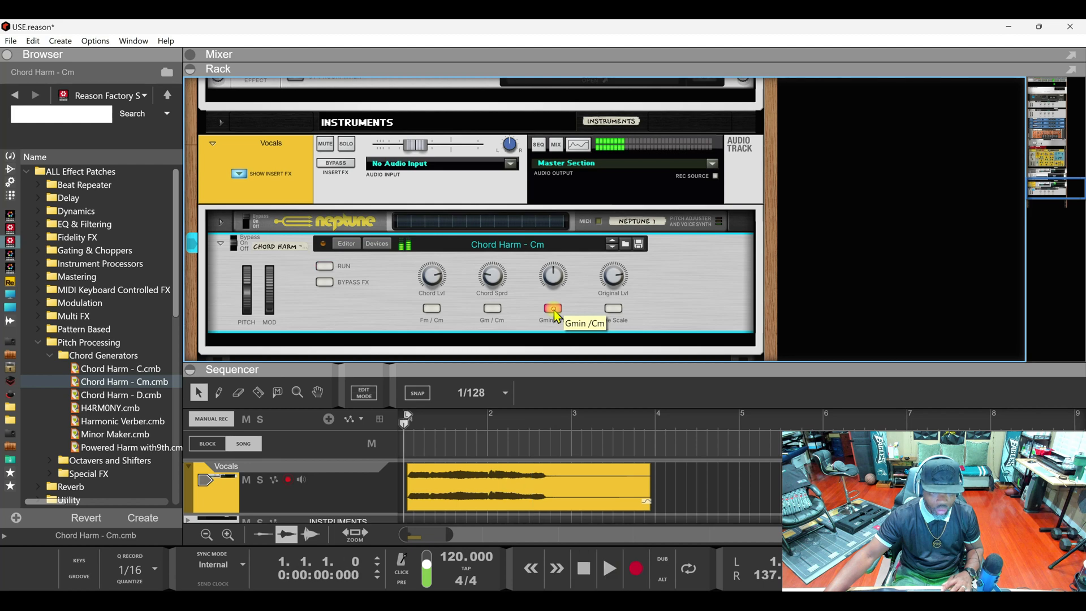
# Show the devices inside the Chord Harm - Cm Combinator and look over its Neptune units.
pyautogui.click(387, 247)
pyautogui.scroll(-8, 416, 275)
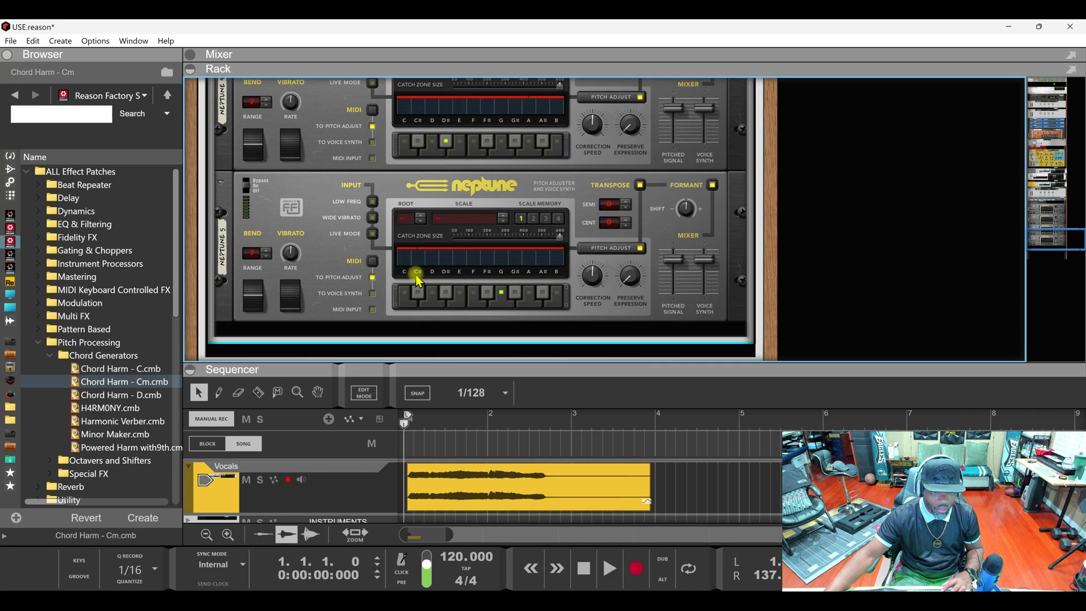
pyautogui.scroll(10, 418, 281)
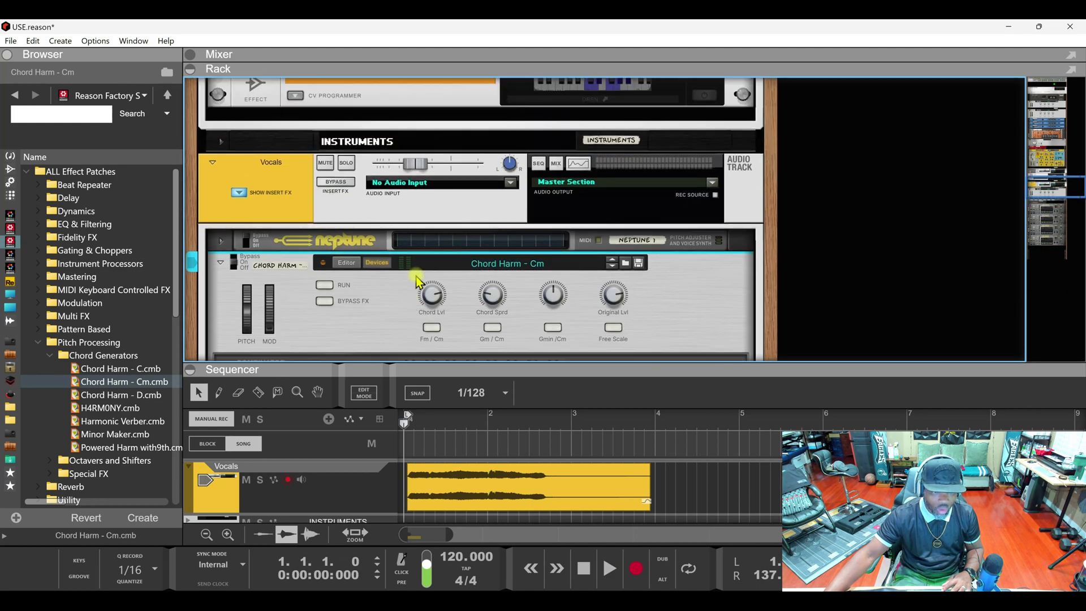
# Hide the devices of the Chord Harm - Cm Combinator and replace its patch with H4RM0NY.cmb from Chord Generators.
pyautogui.click(384, 263)
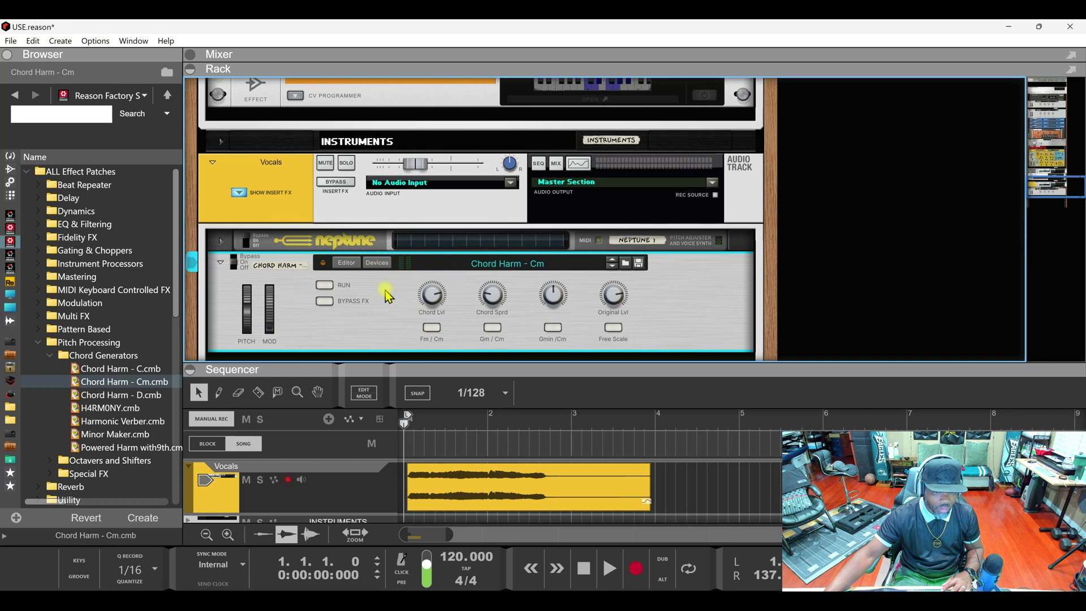
pyautogui.click(116, 396)
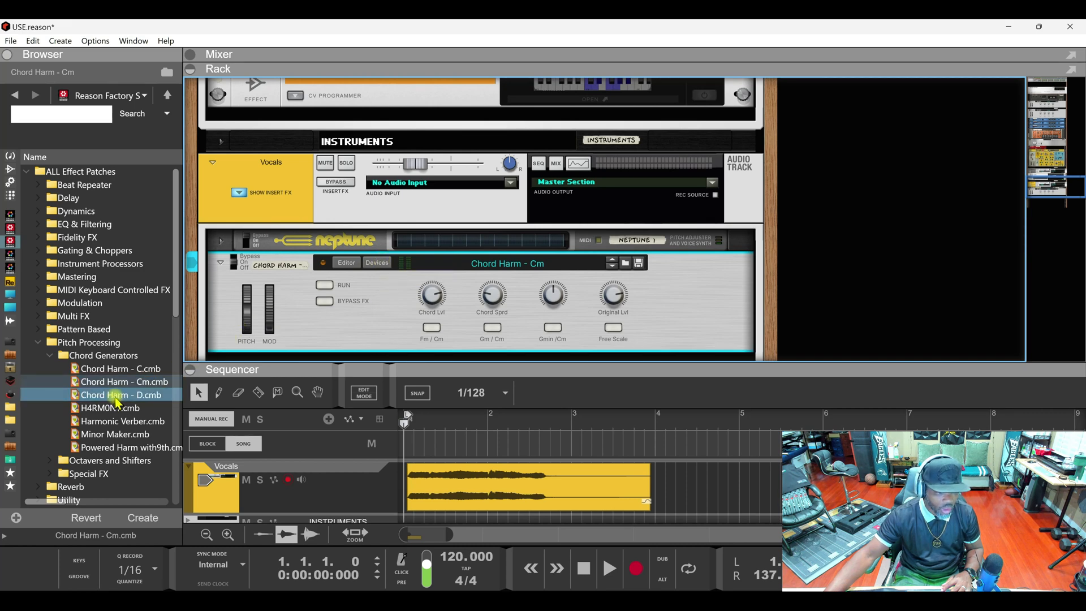
pyautogui.click(114, 409)
pyautogui.moveTo(113, 413); pyautogui.dragTo(339, 305)
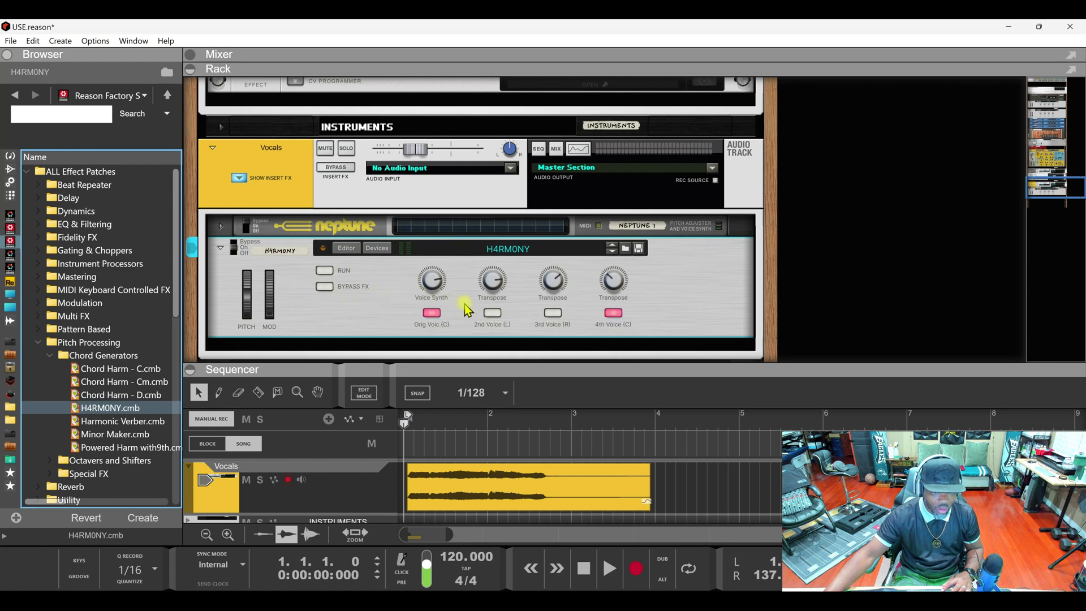
# Audition the Vocals clip twice from the start through the H4RM0NY patch's default voices.
pyautogui.press('space')
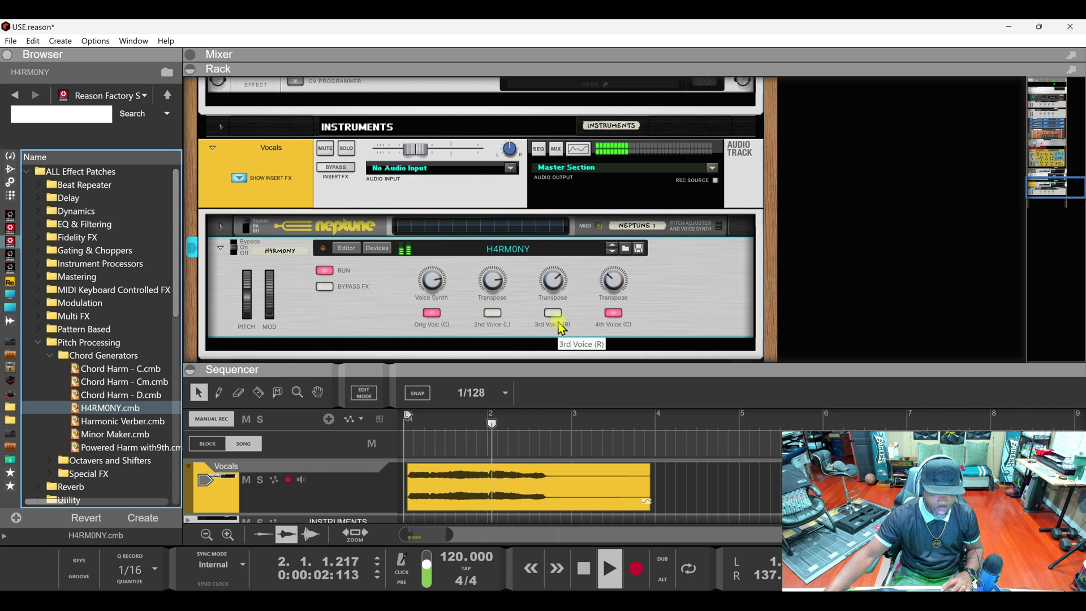
pyautogui.press('space')
pyautogui.press('space')
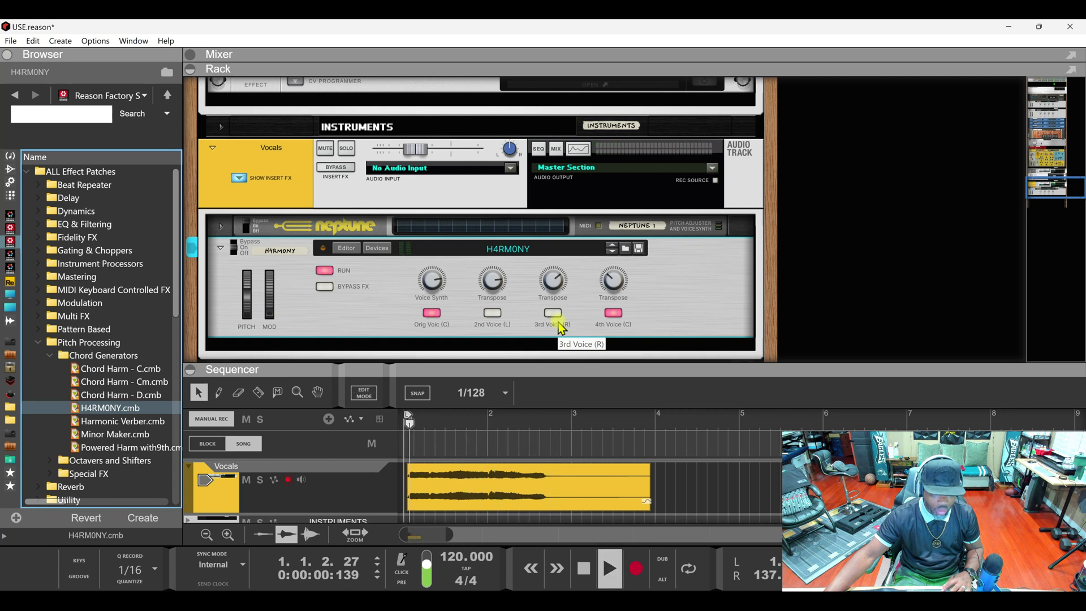
pyautogui.press('space')
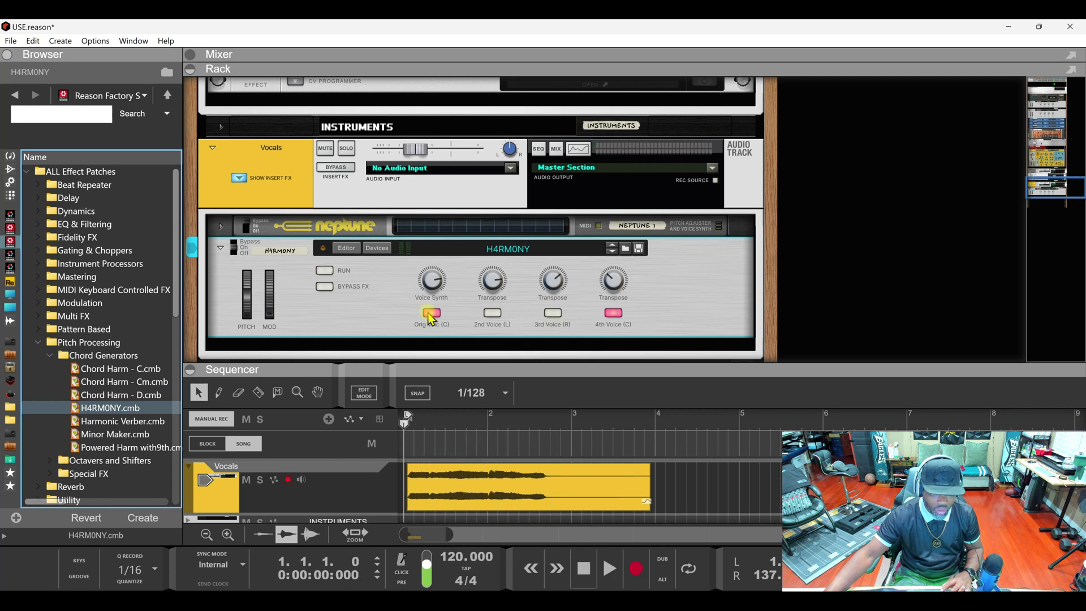
# Compare the Vocals clip with the H4RM0NY patch's 4th Voice (C) switched off and back on.
pyautogui.click(613, 314)
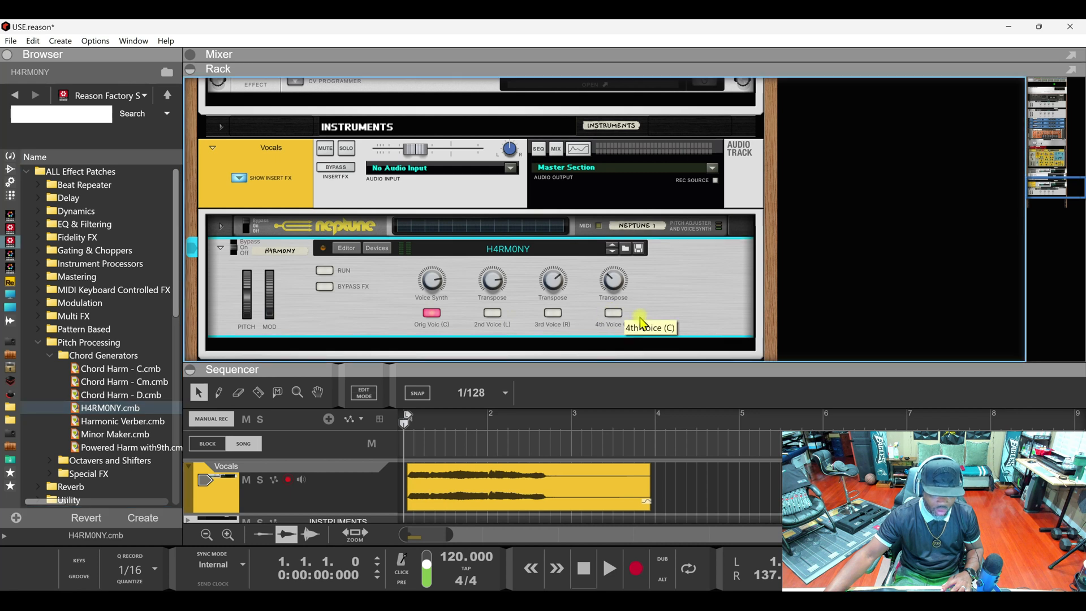
pyautogui.press('space')
pyautogui.press('space')
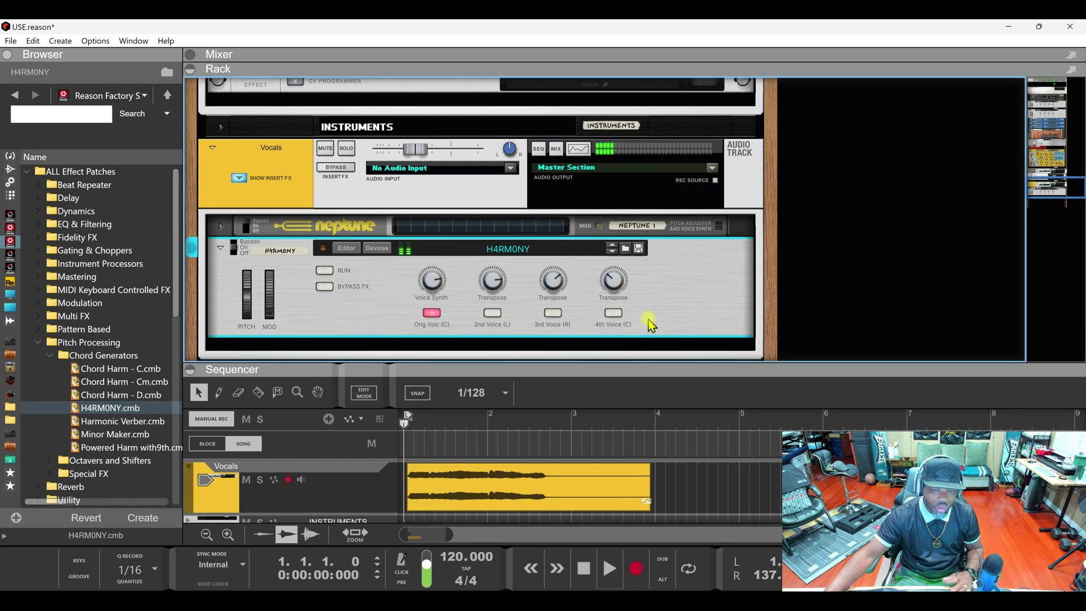
pyautogui.click(614, 314)
pyautogui.press('space')
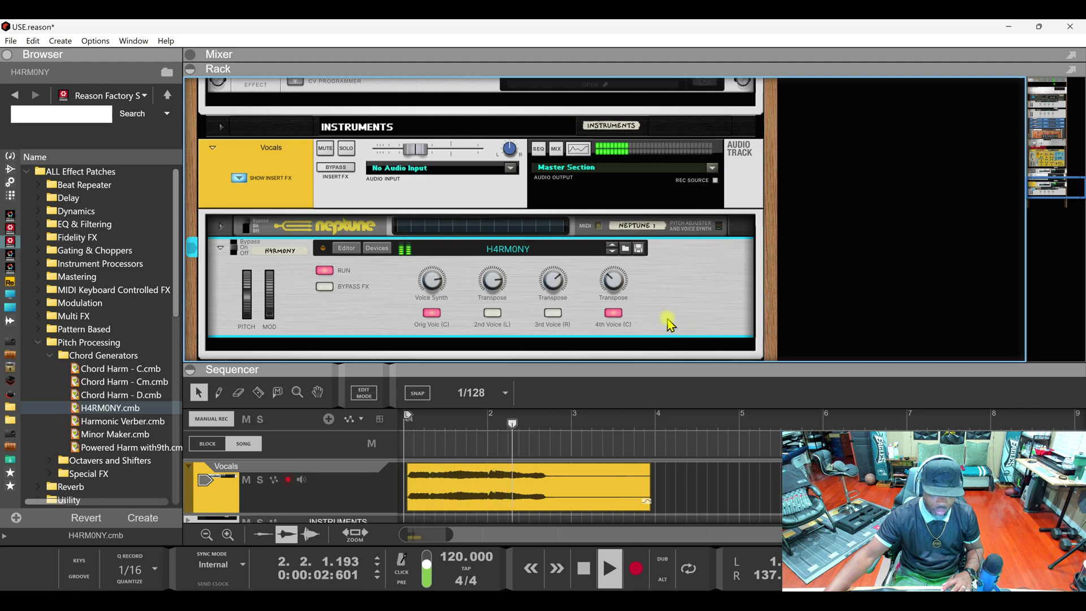
pyautogui.press('space')
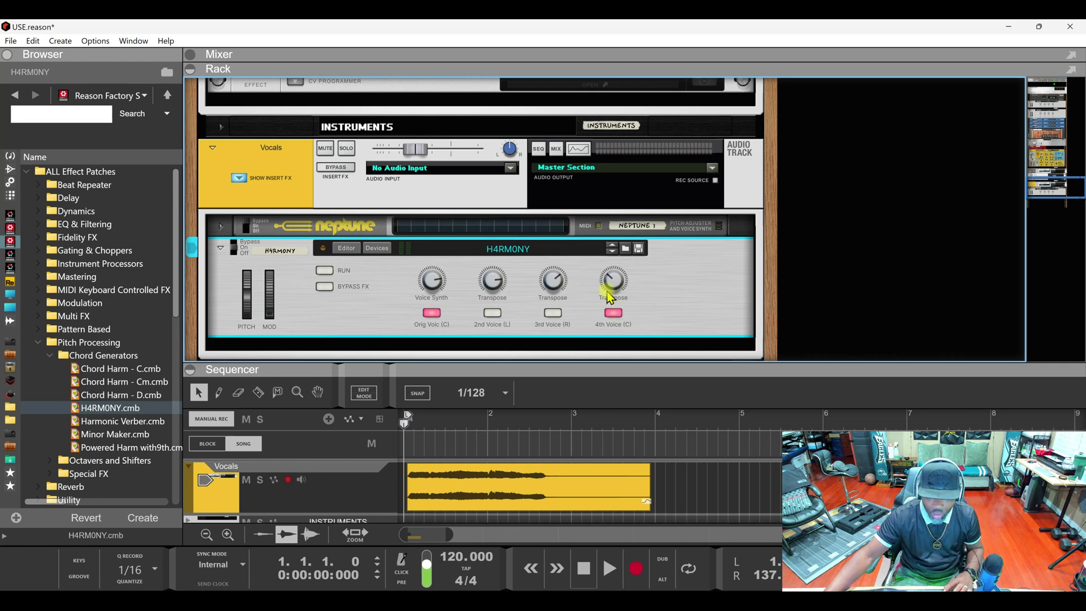
# Switch the H4RM0NY patch from 4th Voice (C) to 2nd Voice (L) and audition the Vocals clip.
pyautogui.click(613, 315)
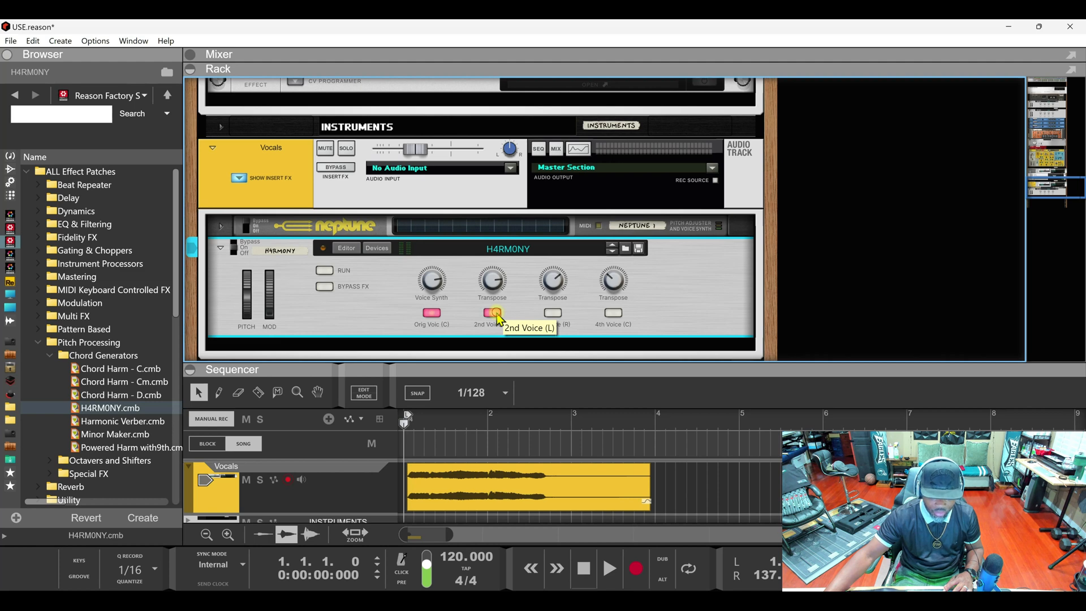
pyautogui.click(497, 313)
pyautogui.press('space')
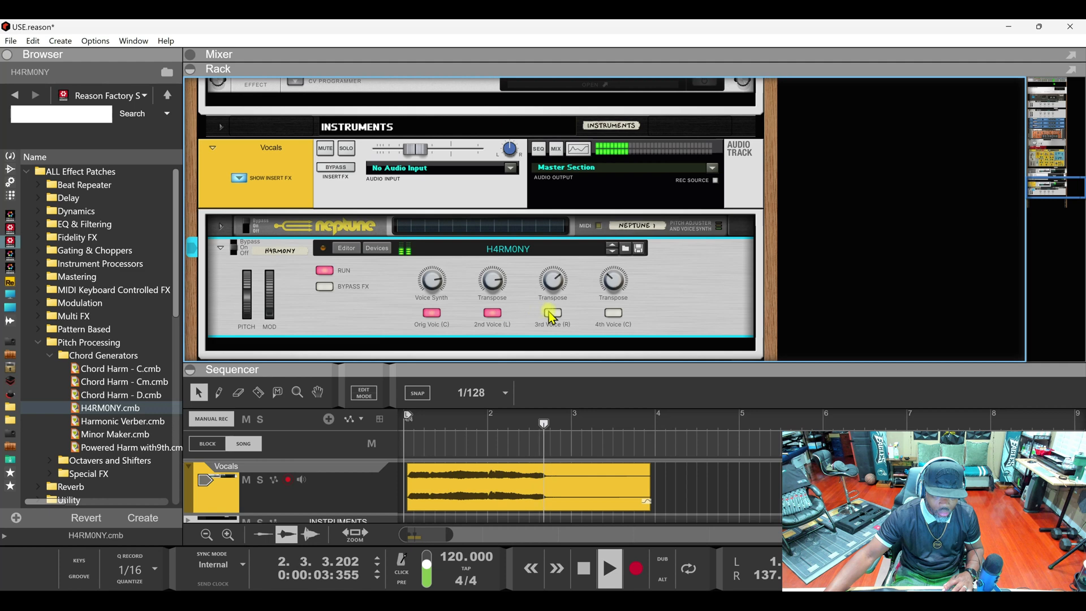
pyautogui.press('space')
# Add the 3rd Voice (R) and the 4th Voice (C) in turn, playing the Vocals clip after each one.
pyautogui.click(553, 314)
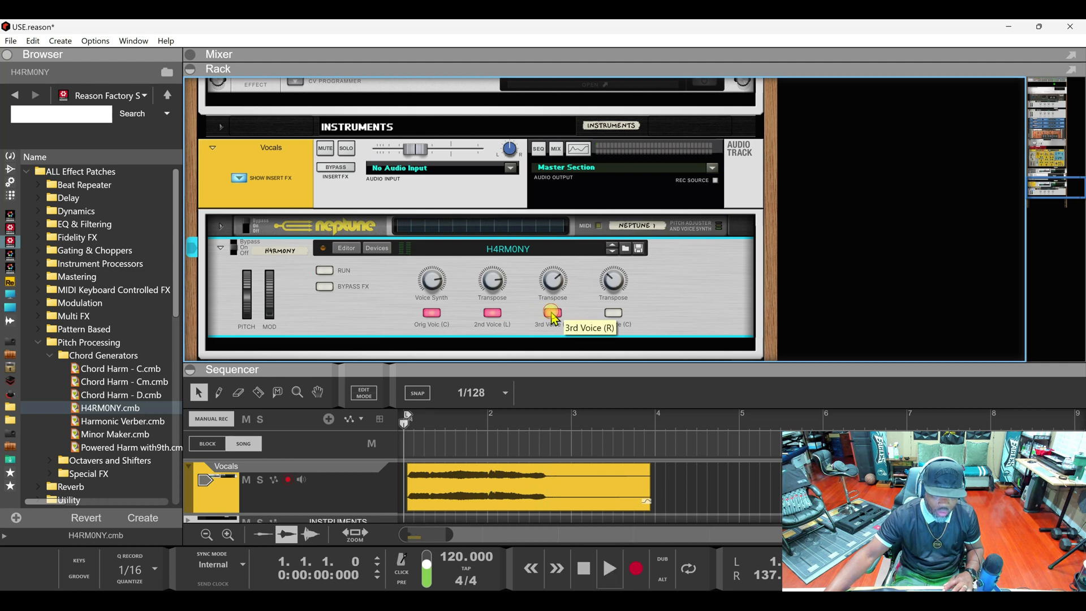
pyautogui.press('space')
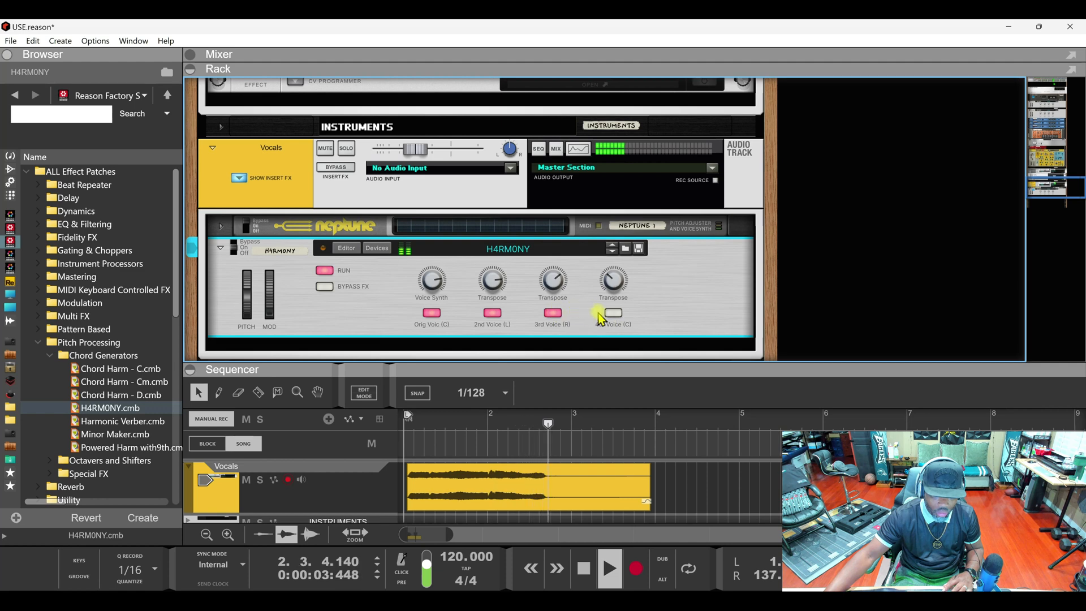
pyautogui.press('space')
pyautogui.click(614, 314)
pyautogui.press('space')
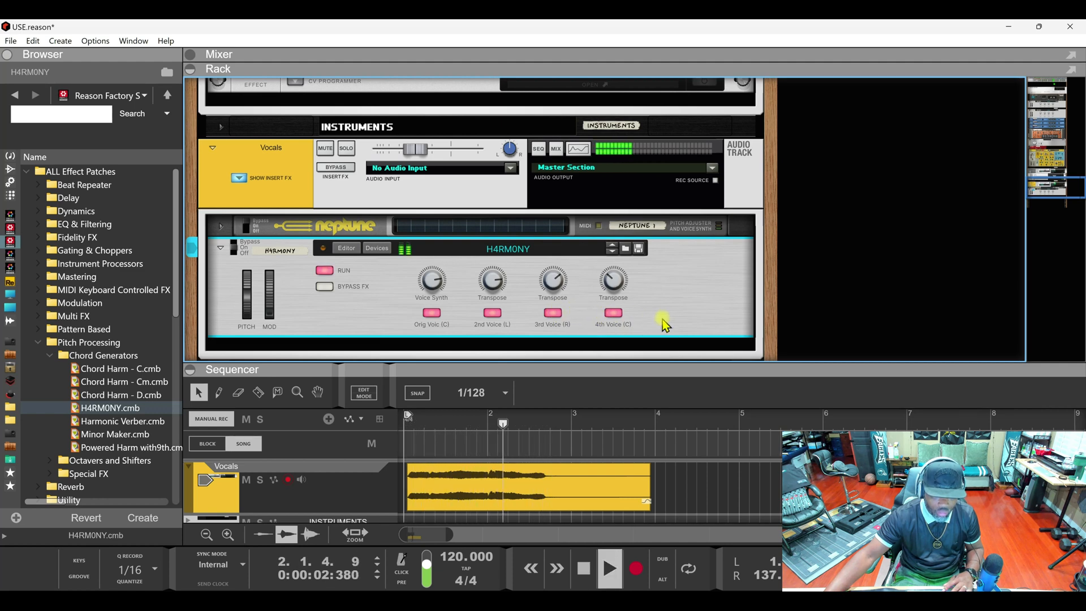
pyautogui.press('space')
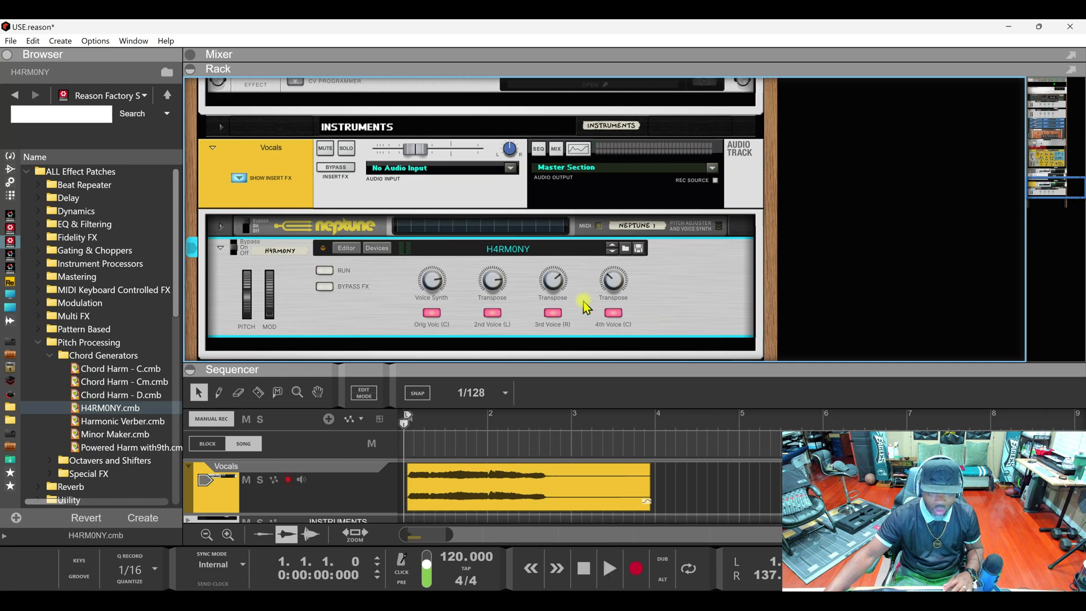
# Show the devices inside the H4RM0NY Combinator, look over its mixer and Neptune units, and hide them again.
pyautogui.click(393, 253)
pyautogui.scroll(-8, 460, 266)
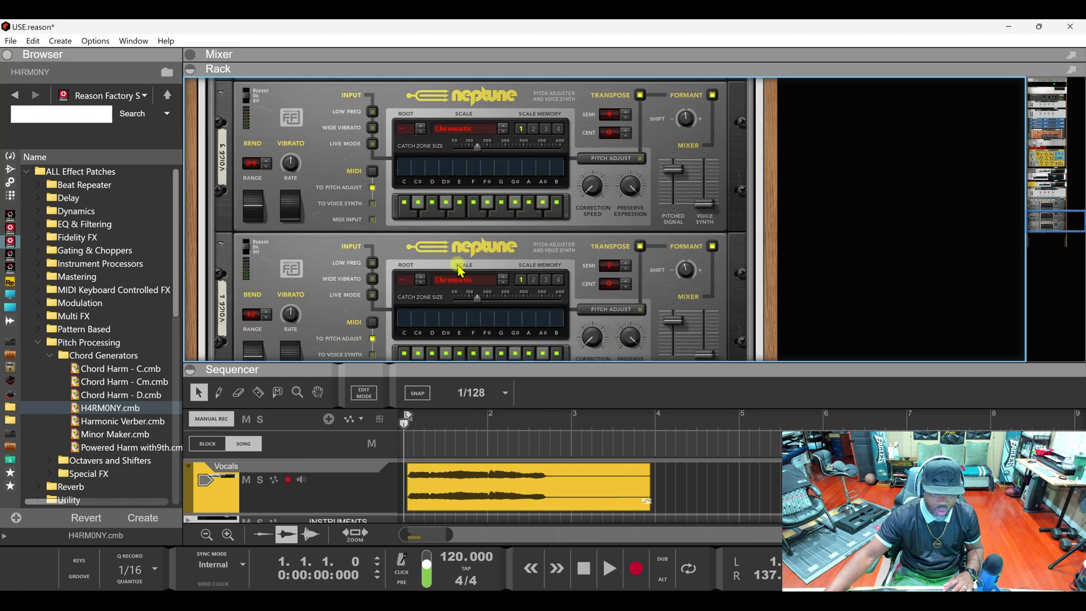
pyautogui.scroll(10, 460, 269)
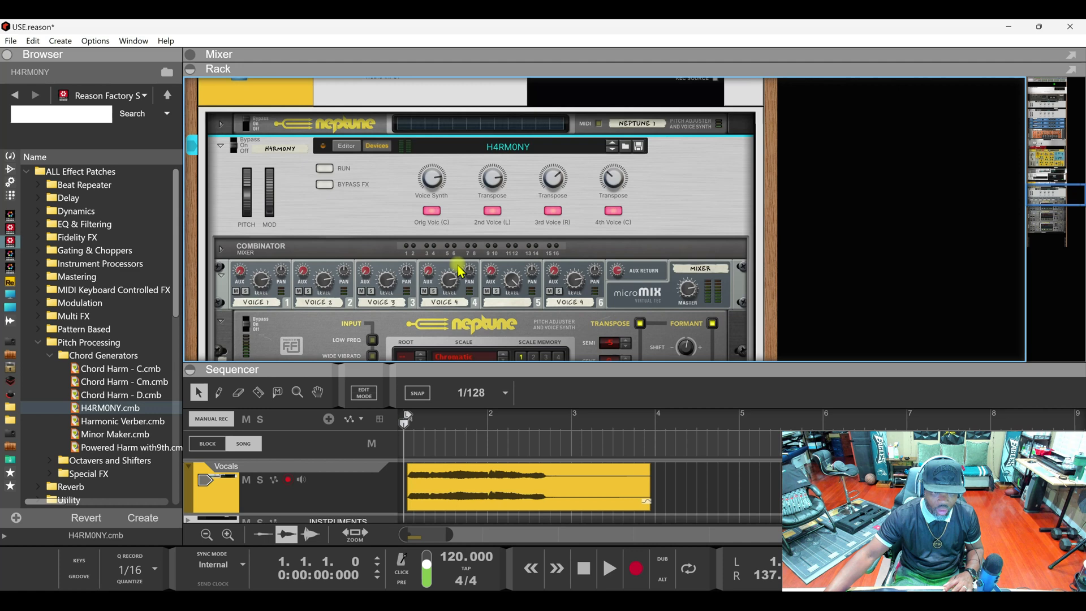
pyautogui.click(378, 206)
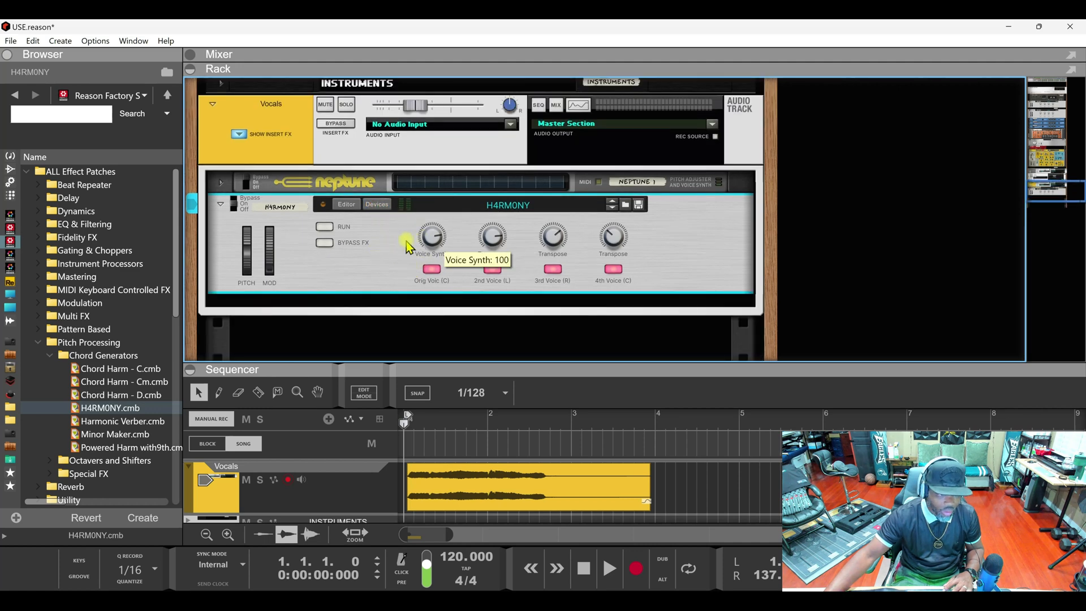
# Load the Harmonic Verber.cmb patch into the Combinator and audition the Vocals clip.
pyautogui.doubleClick(123, 421)
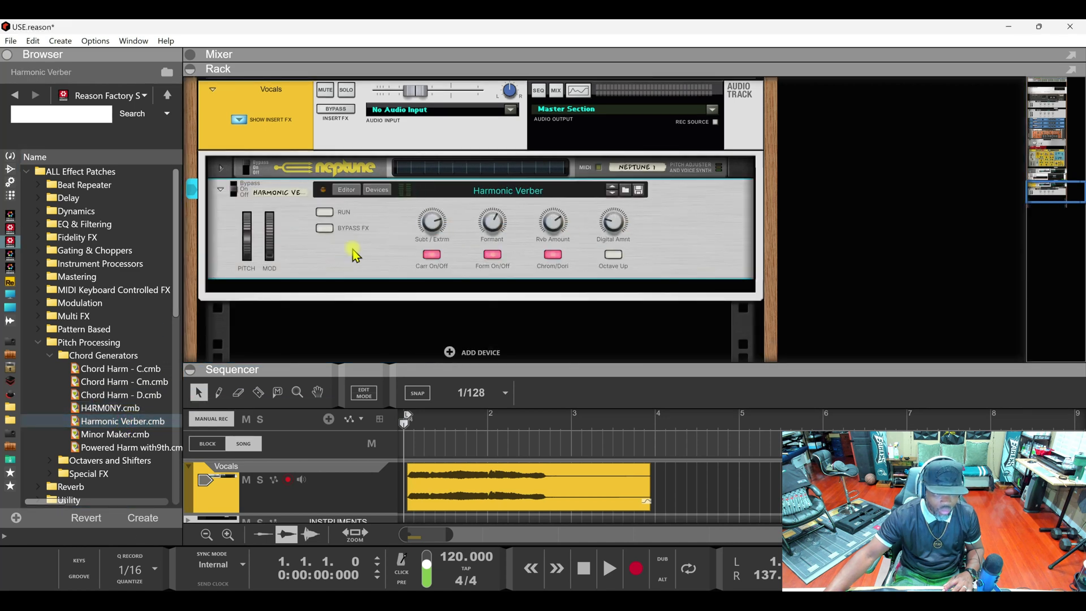
pyautogui.press('space')
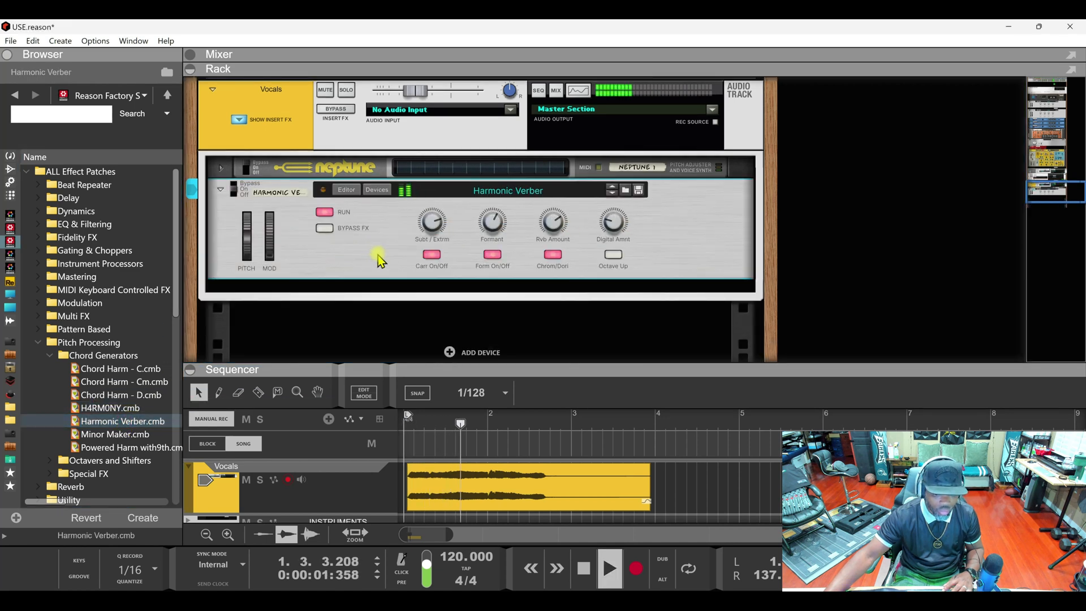
pyautogui.press('space')
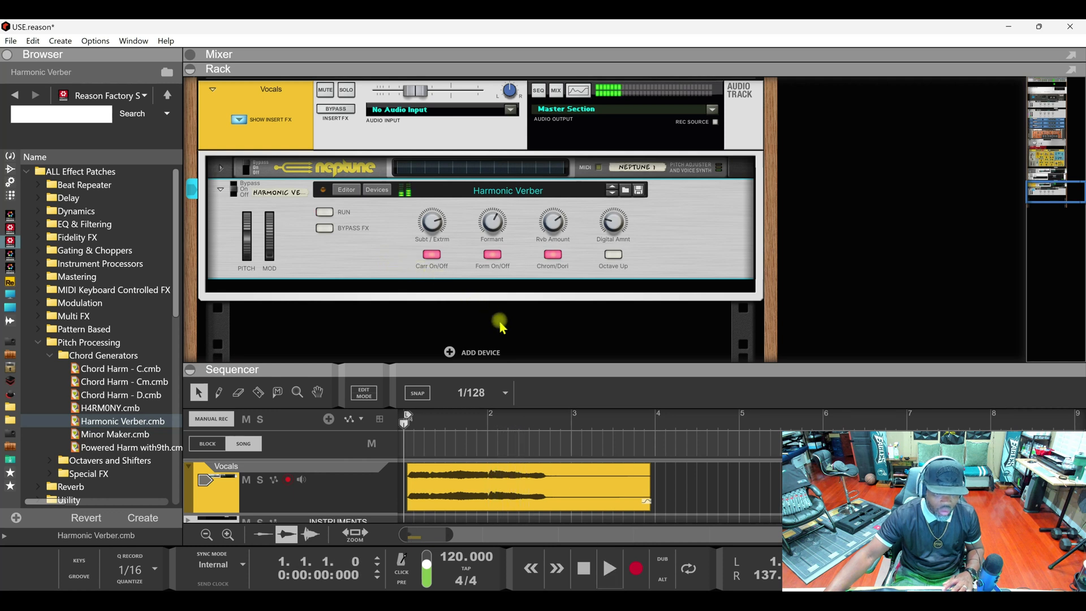
# Play the Vocals clip with Harmonic Verber's Chrom/Dori and Form On/Off options off, and turn Form back on during playback.
pyautogui.click(552, 255)
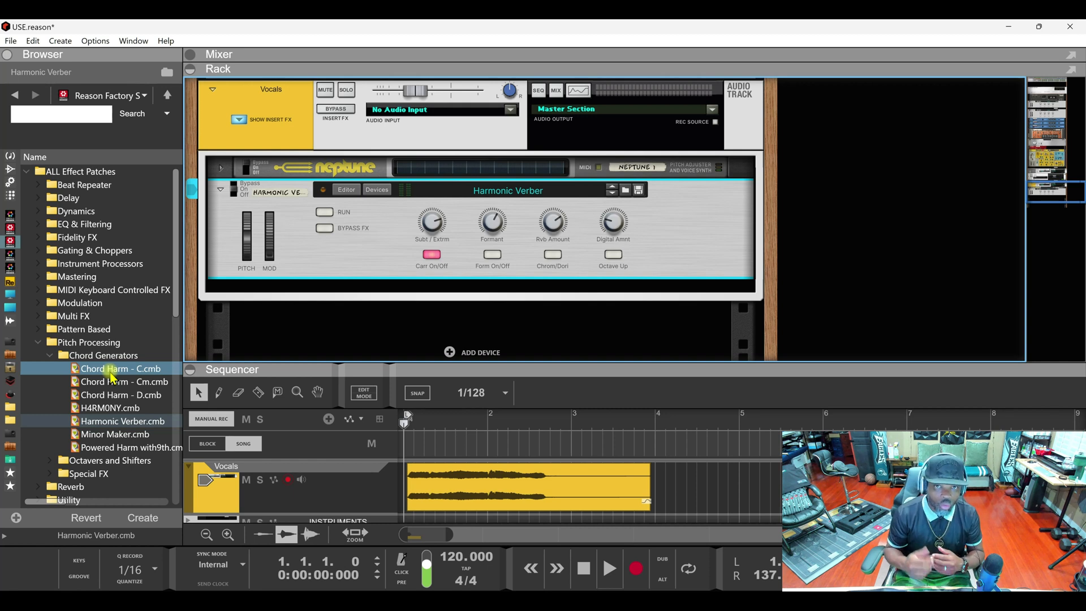
pyautogui.press('space')
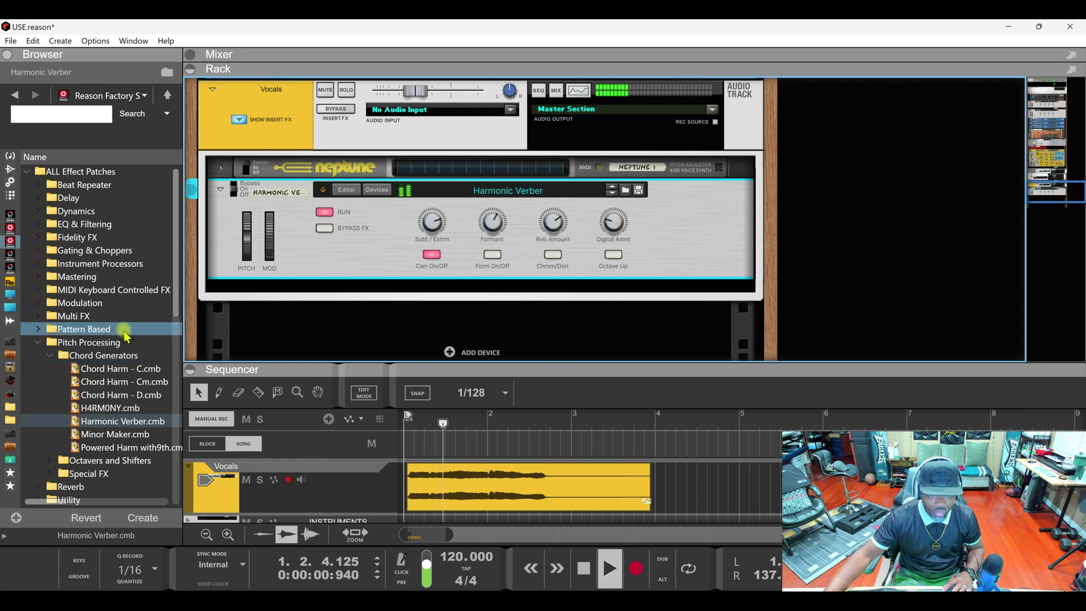
pyautogui.click(490, 255)
pyautogui.press('space')
# Turn Chrom/Dori back on and audition the Vocals clip with Octave Up switched on and off.
pyautogui.click(553, 254)
pyautogui.click(617, 255)
pyautogui.press('space')
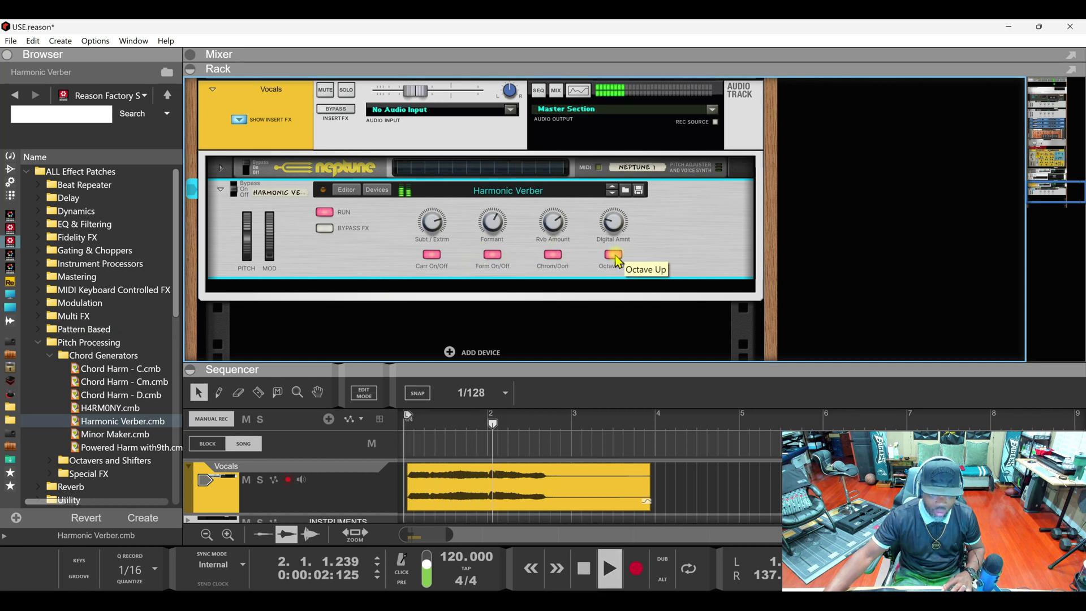
pyautogui.click(617, 255)
pyautogui.press('space')
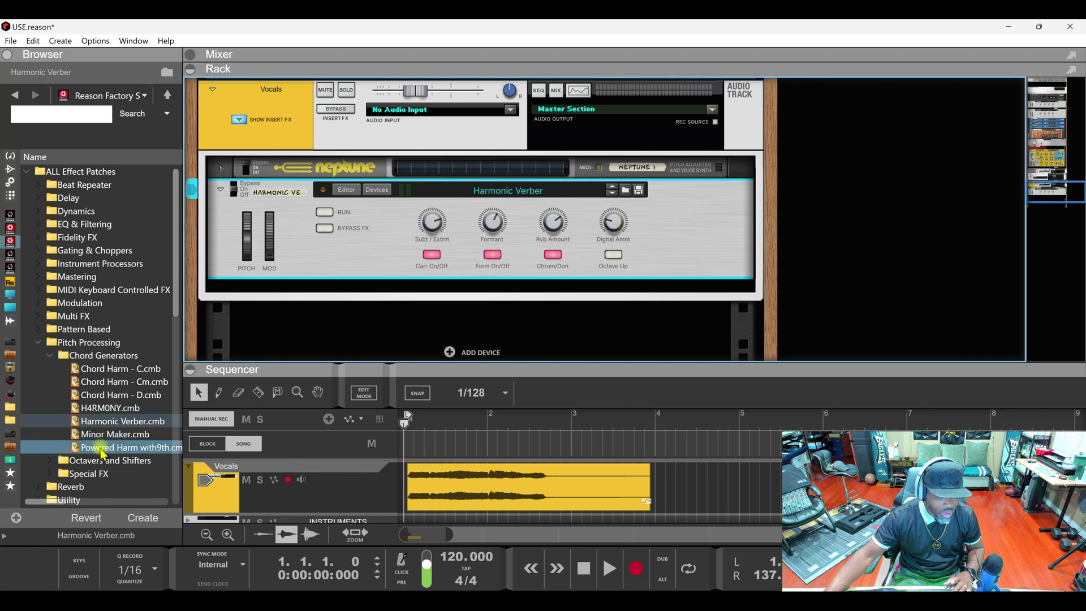
# Replace the Harmonic Verber patch with Powered Harm with9th and audition the Vocals clip.
pyautogui.moveTo(102, 453); pyautogui.dragTo(306, 249)
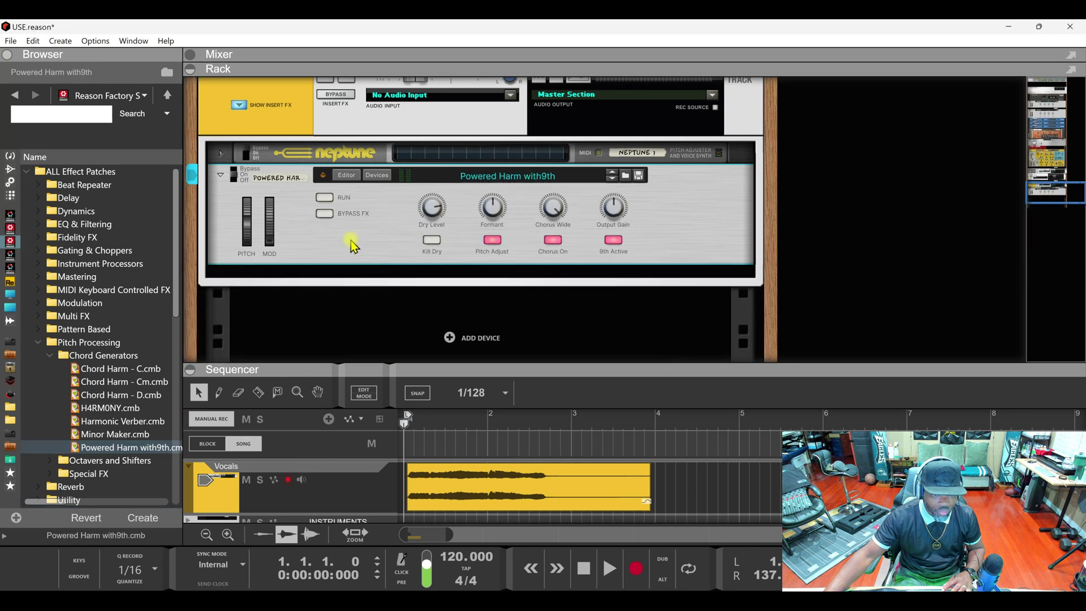
pyautogui.press('space')
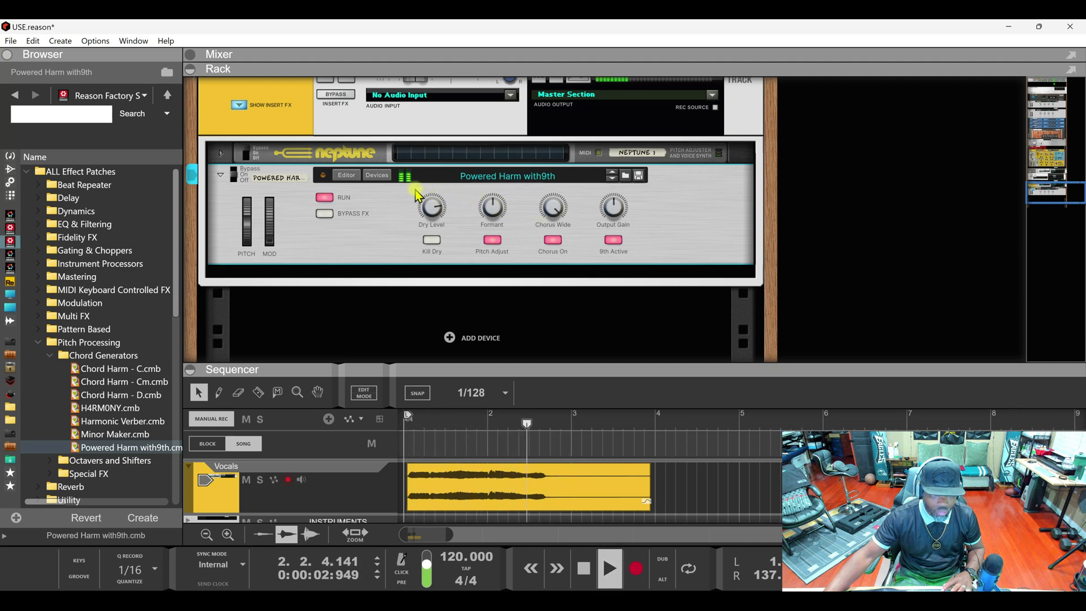
pyautogui.press('space')
# Show the devices inside the Powered Harm with9th Combinator and examine its imager, mixer, maximizer, compressor and Neptune units.
pyautogui.click(377, 175)
pyautogui.scroll(-5, 433, 232)
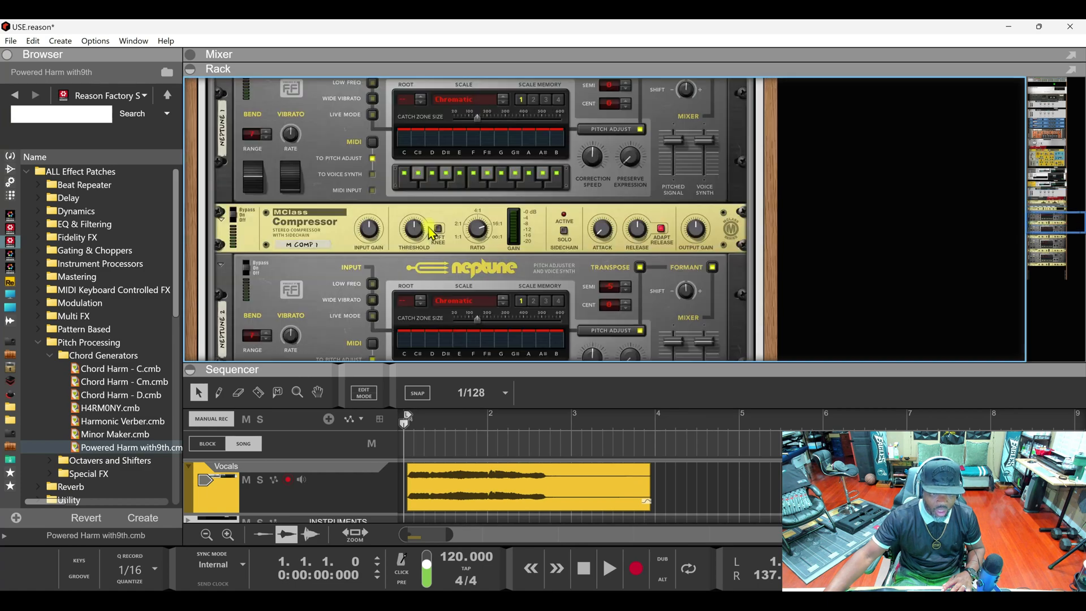
pyautogui.scroll(6, 432, 232)
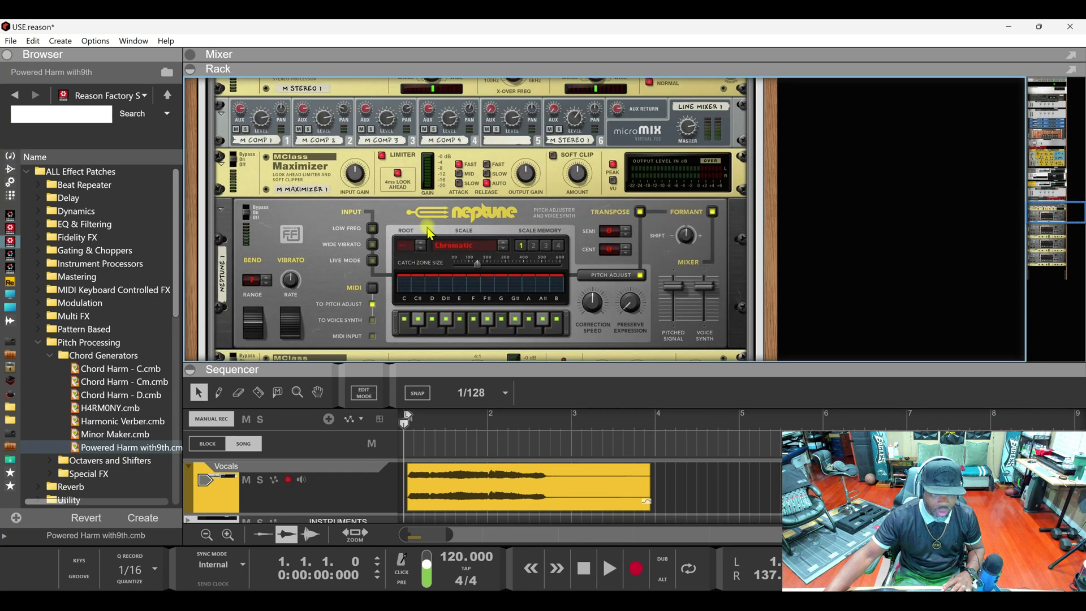
pyautogui.scroll(3, 428, 232)
pyautogui.scroll(-5, 428, 232)
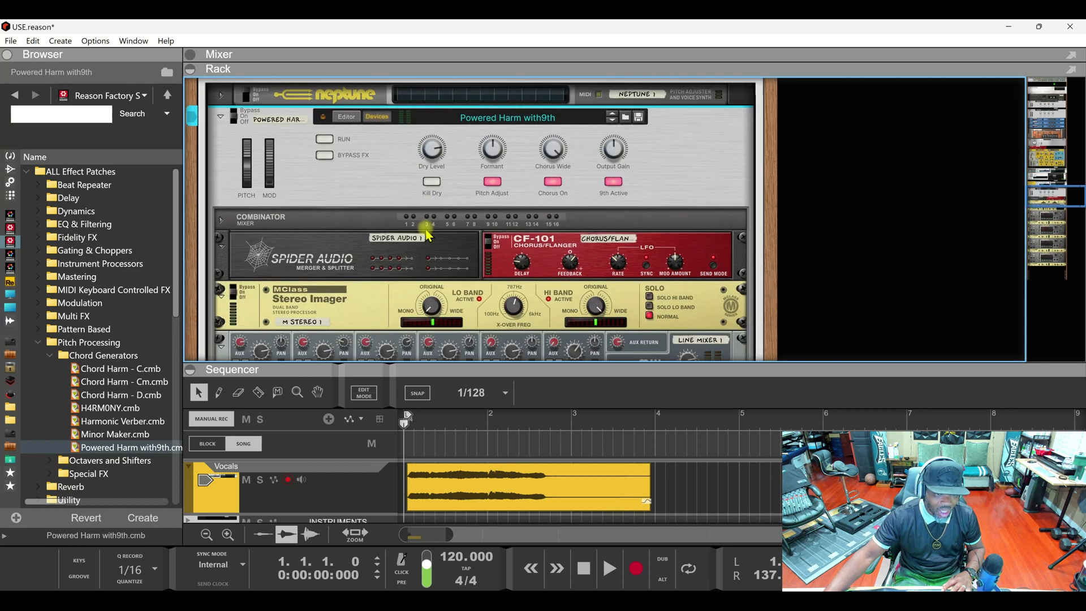
pyautogui.scroll(2, 421, 235)
pyautogui.click(378, 174)
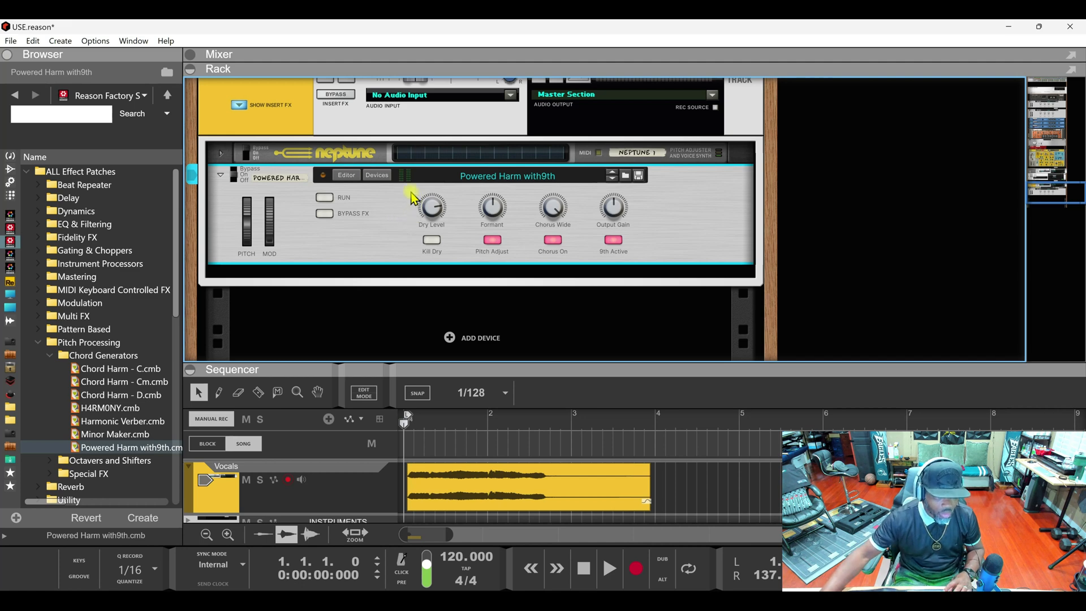
pyautogui.click(377, 175)
pyautogui.scroll(-5, 419, 240)
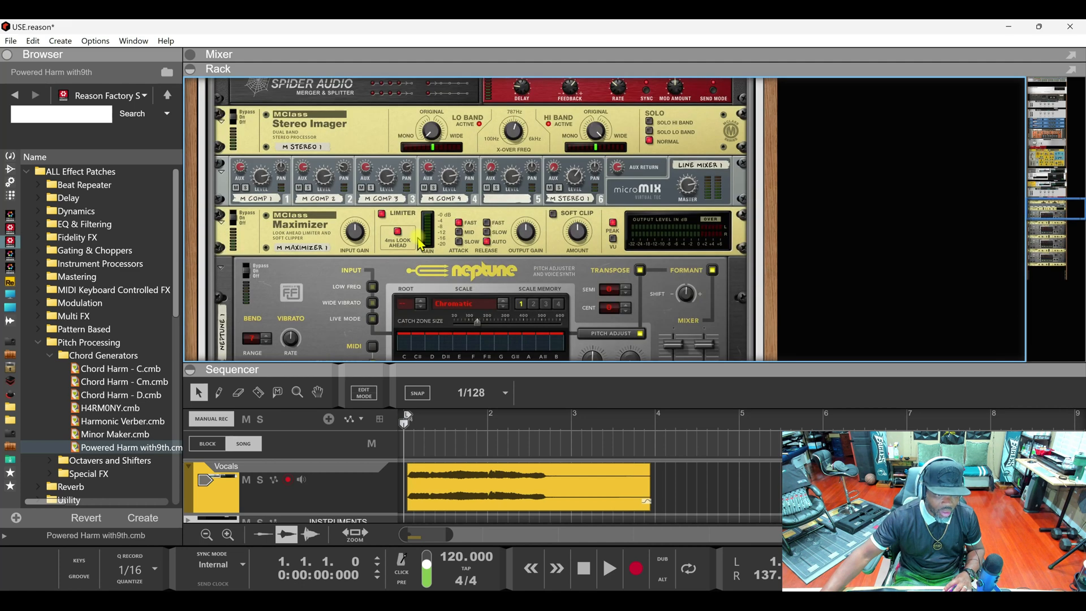
pyautogui.scroll(-3, 420, 244)
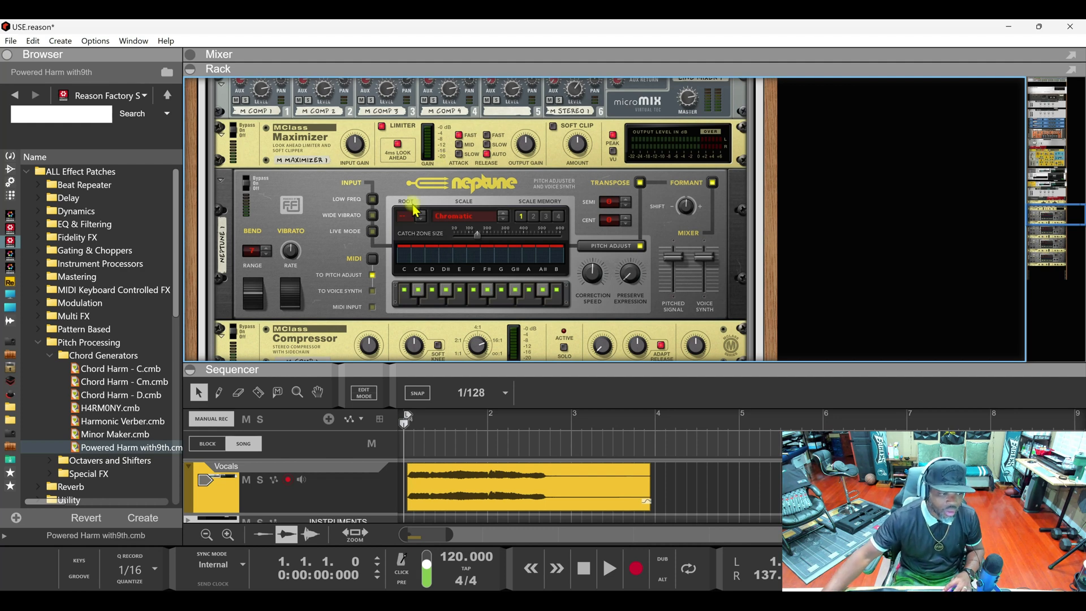
# Collapse the Chord Generators folder in the browser's Pitch Processing patches.
pyautogui.click(52, 355)
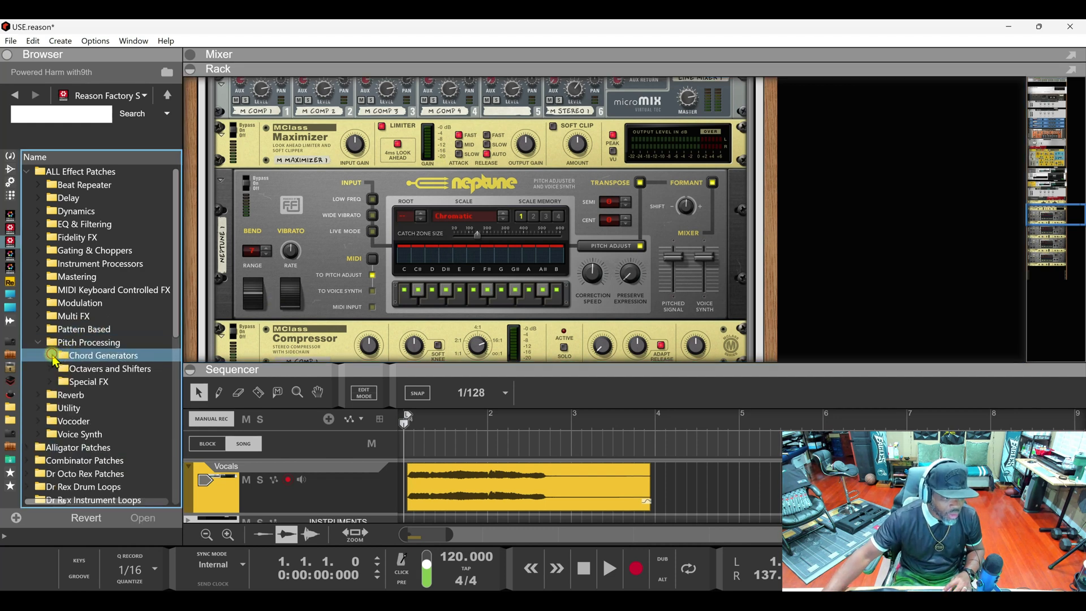
# Expand the Octavers and Shifters patch folder and hide the devices inside the Powered Harm with9th Combinator.
pyautogui.click(51, 369)
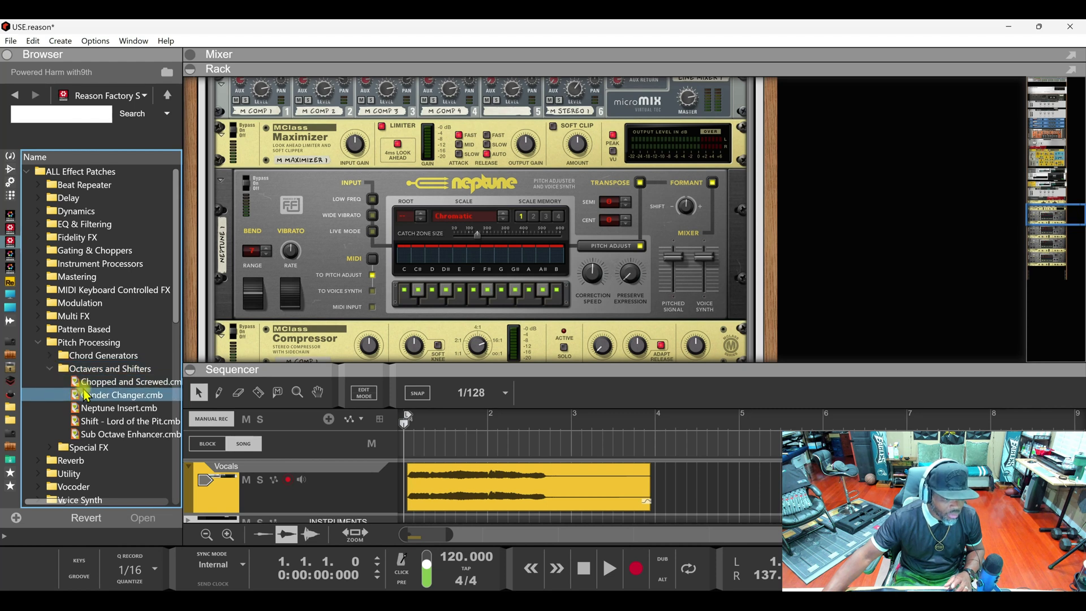
pyautogui.scroll(5, 314, 300)
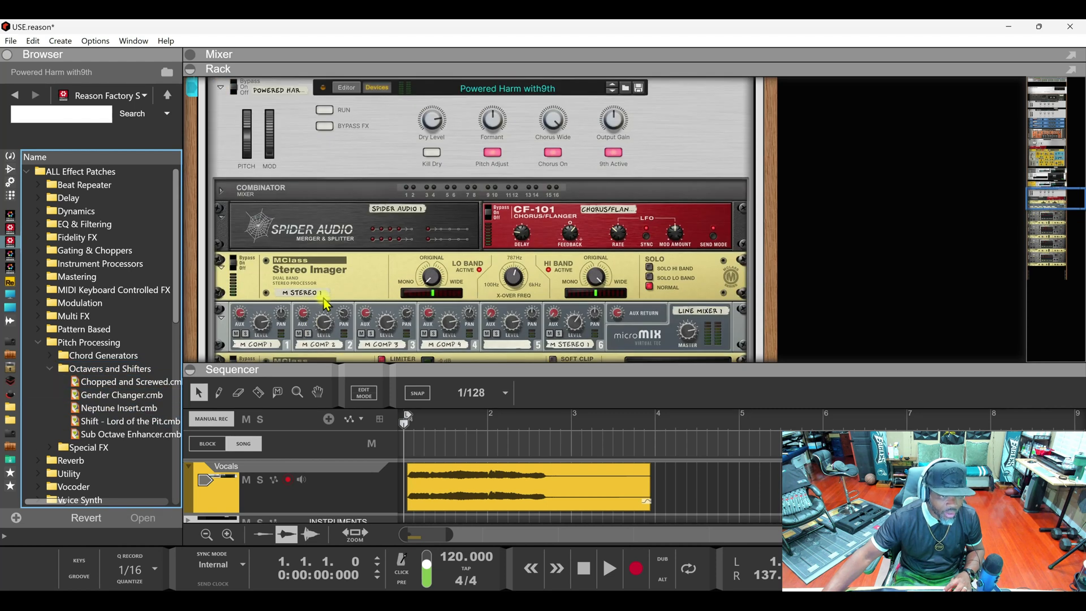
pyautogui.click(374, 90)
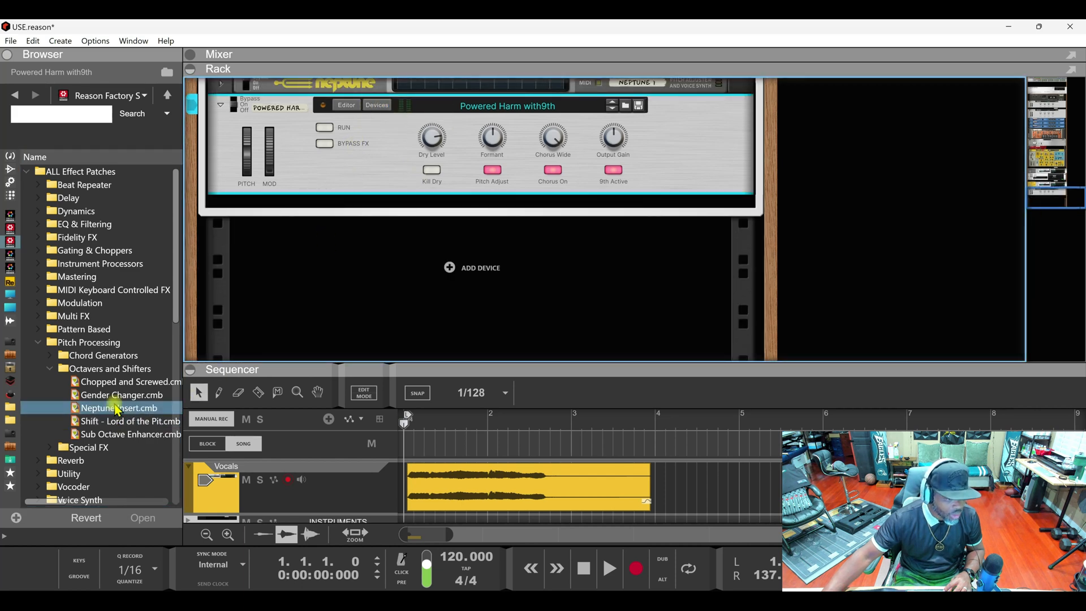
# Replace the Powered Harm with9th patch with Gender Changer and audition the Vocals clip.
pyautogui.moveTo(121, 399); pyautogui.dragTo(343, 163)
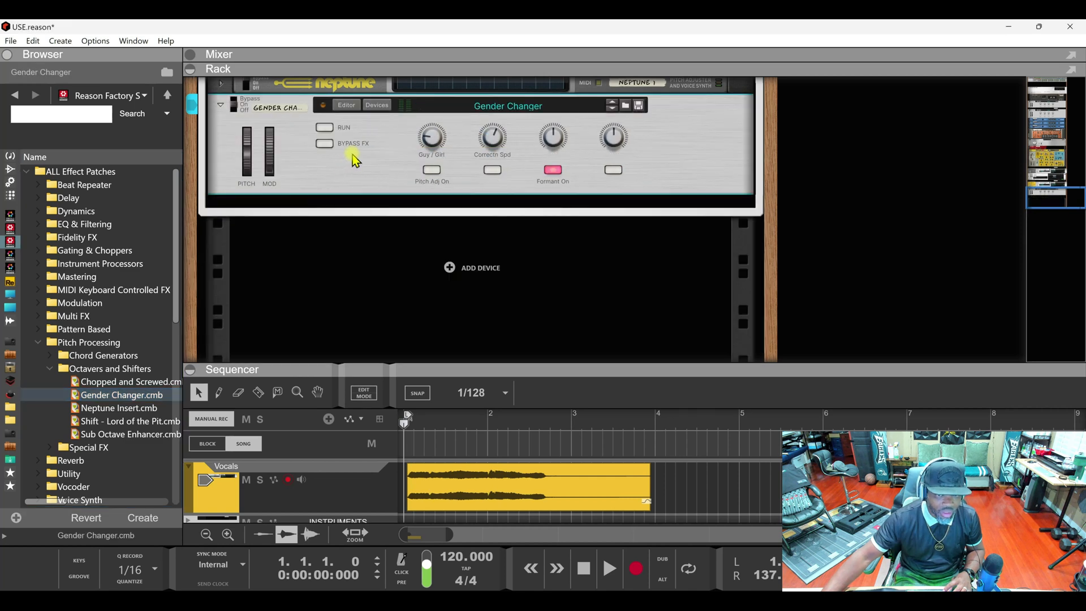
pyautogui.press('space')
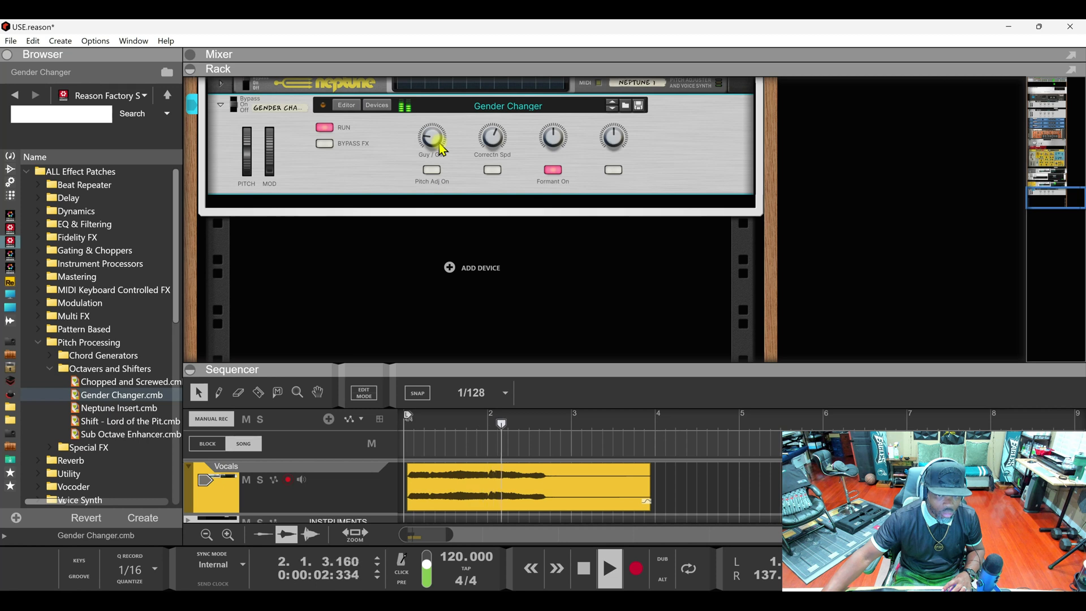
pyautogui.press('space')
# Audition the Vocals clip with Gender Changer's Guy / Girl control at 87 and at 64.
pyautogui.moveTo(435, 144); pyautogui.dragTo(434, 51)
pyautogui.press('space')
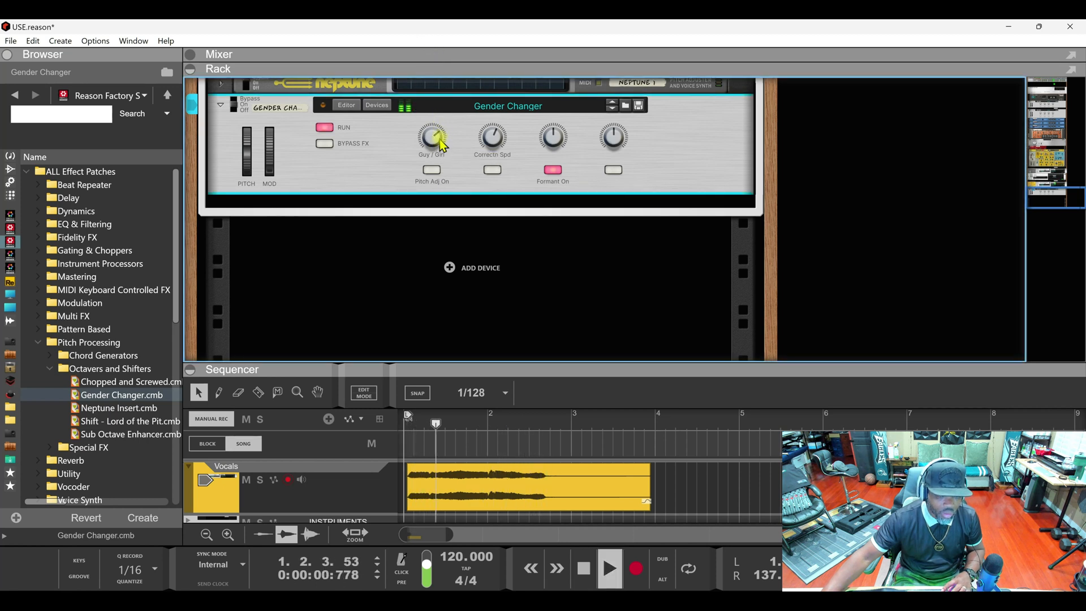
pyautogui.moveTo(439, 148)
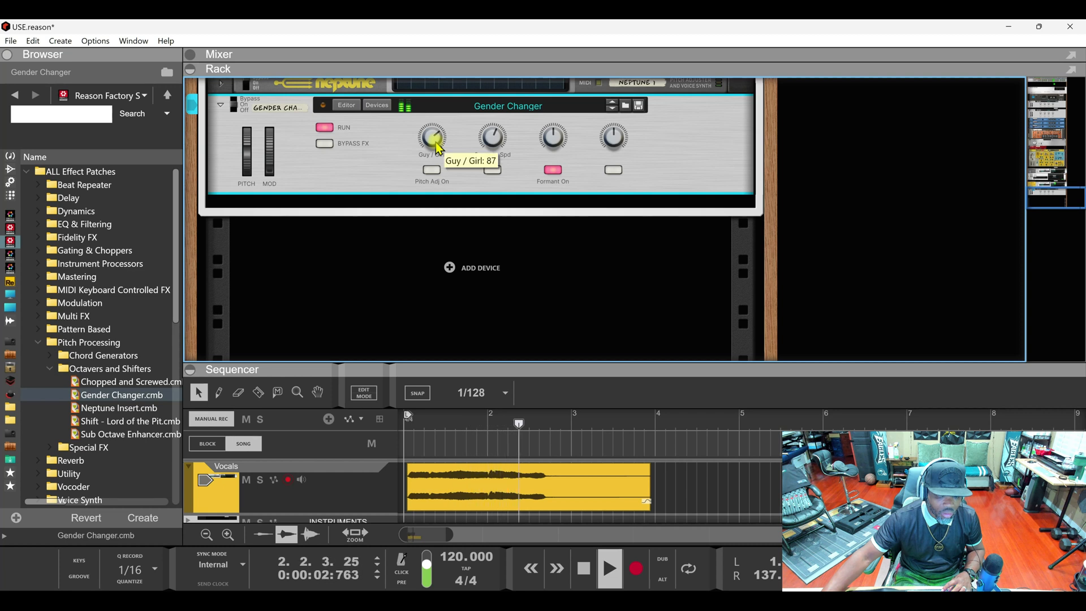
pyautogui.press('space')
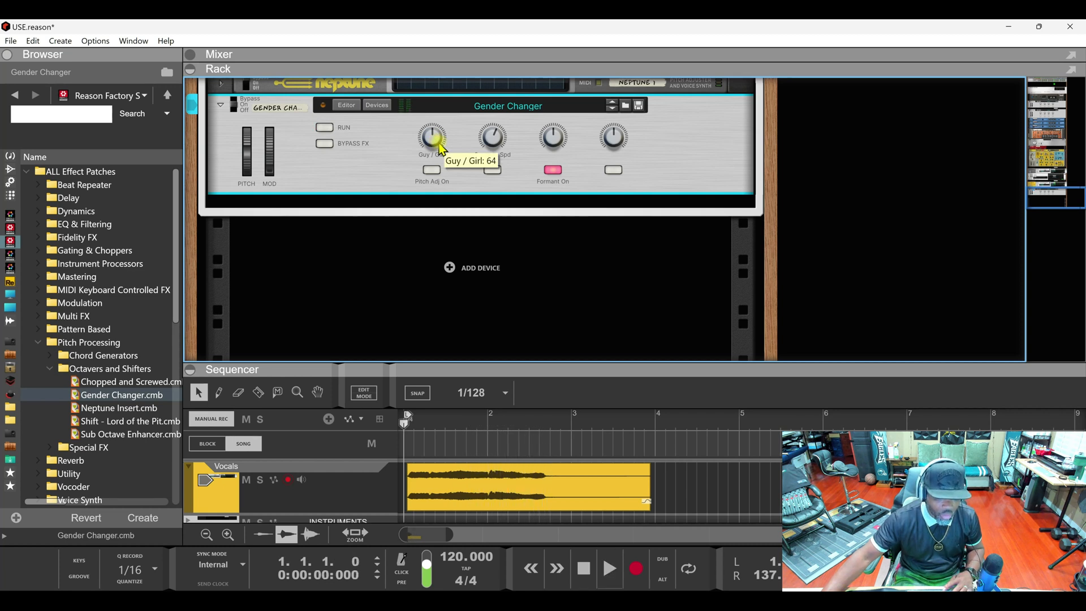
pyautogui.press('space')
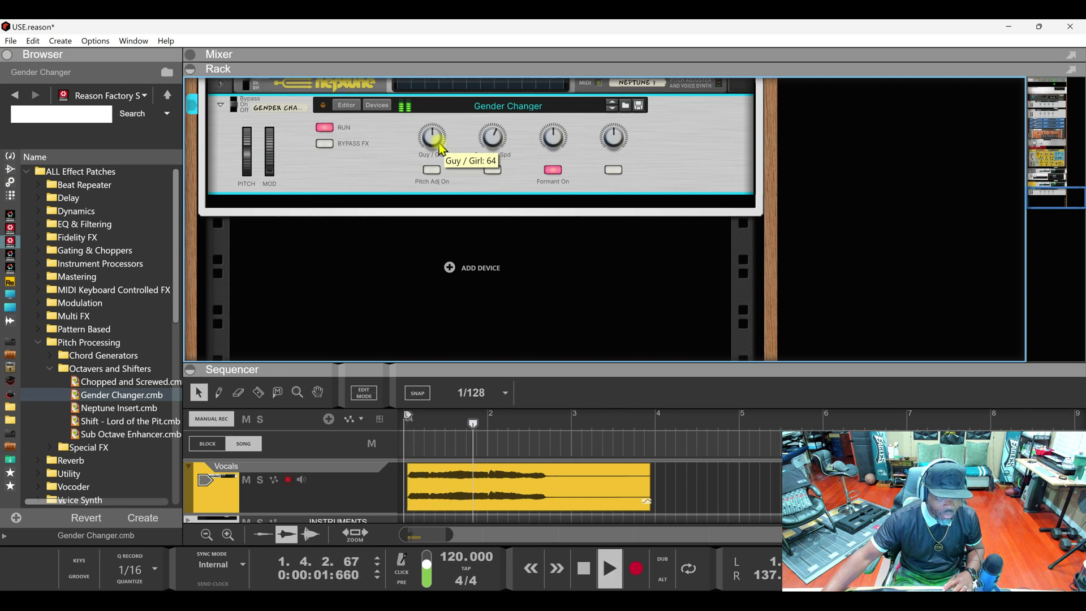
pyautogui.press('space')
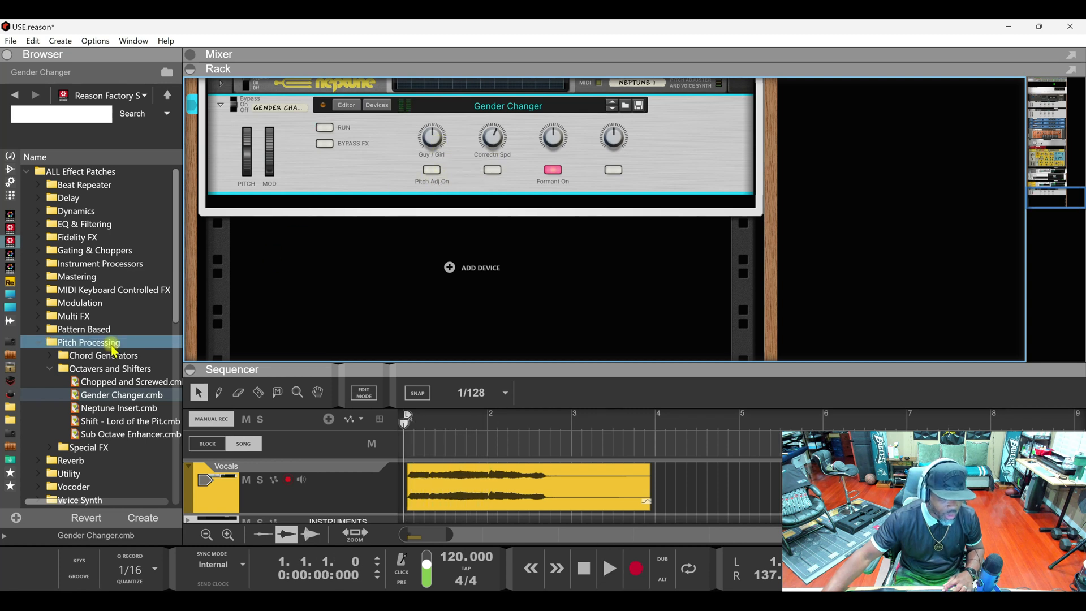
# Replace the Gender Changer patch with Shift - Lord of the Pit and audition the Vocals clip.
pyautogui.moveTo(109, 429); pyautogui.dragTo(330, 170)
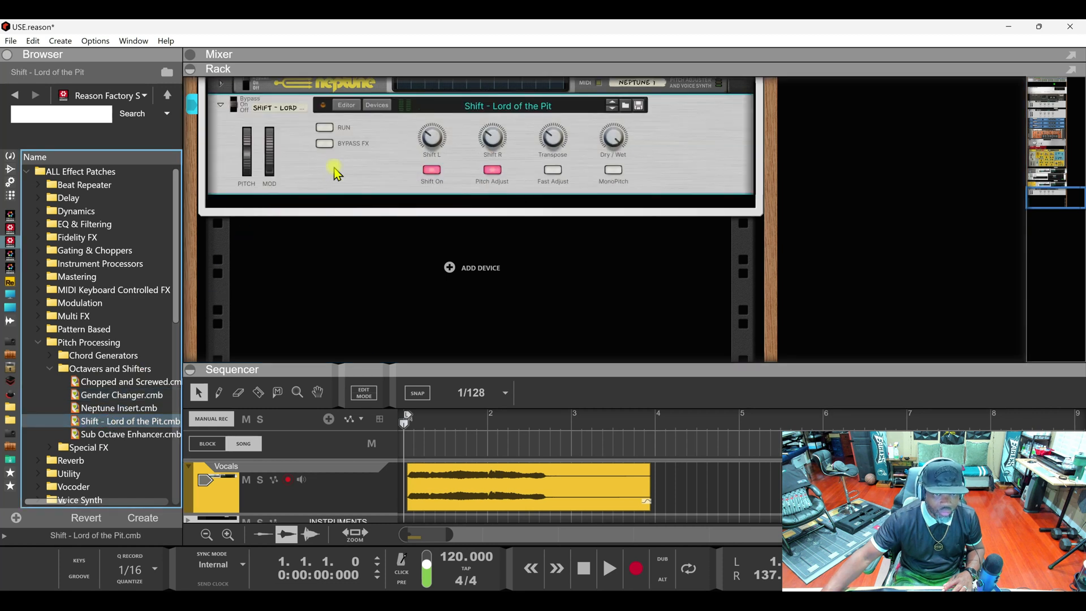
pyautogui.press('space')
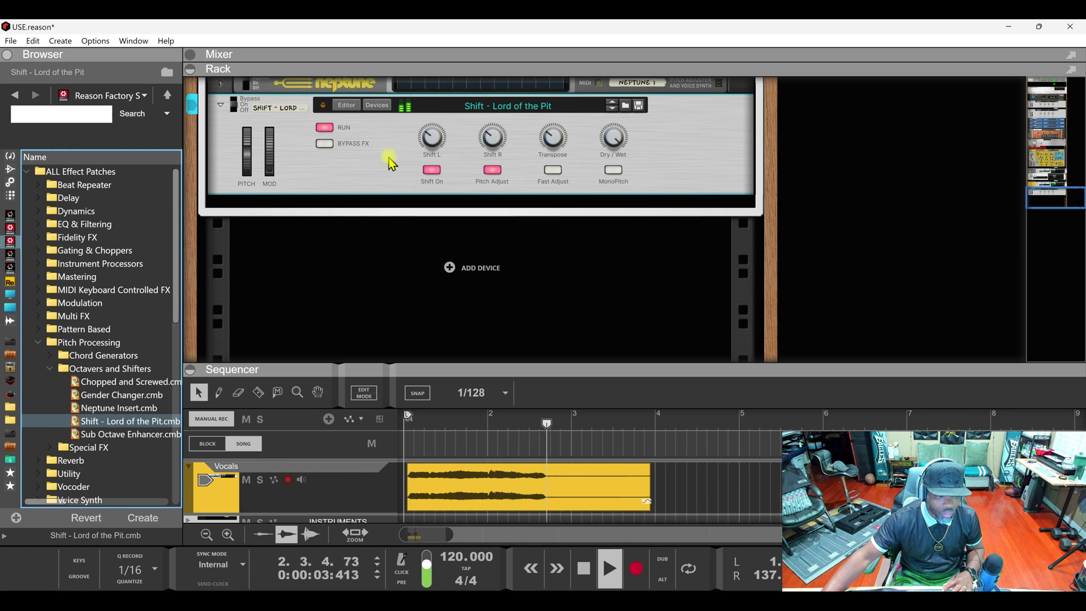
pyautogui.press('space')
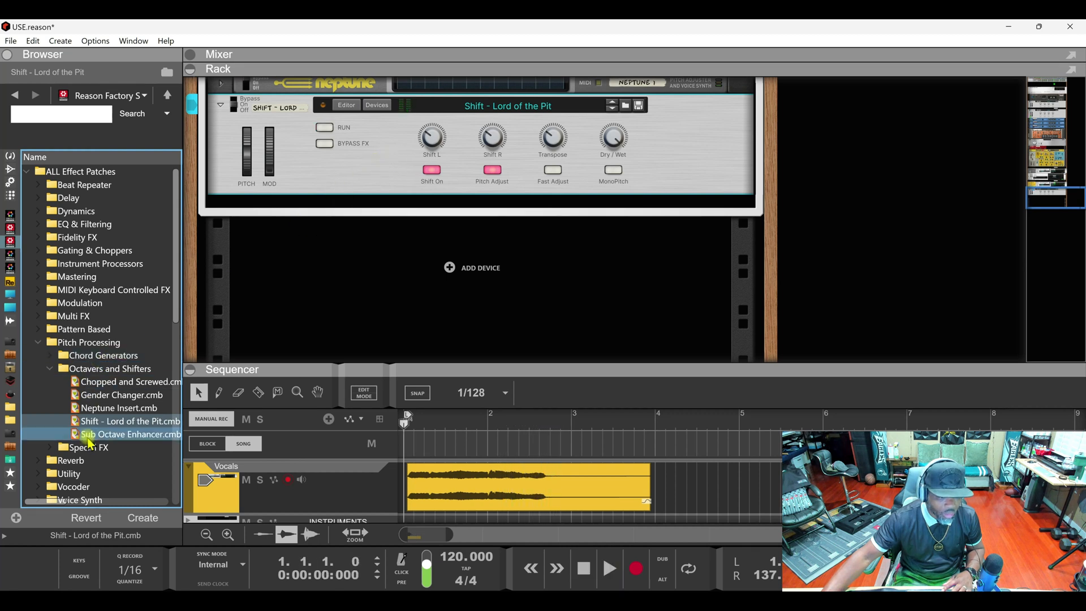
# Load the Sub Octave Enhancer patch into the Combinator and audition the Vocals clip with Warm On switched off and on.
pyautogui.moveTo(90, 443); pyautogui.dragTo(305, 165)
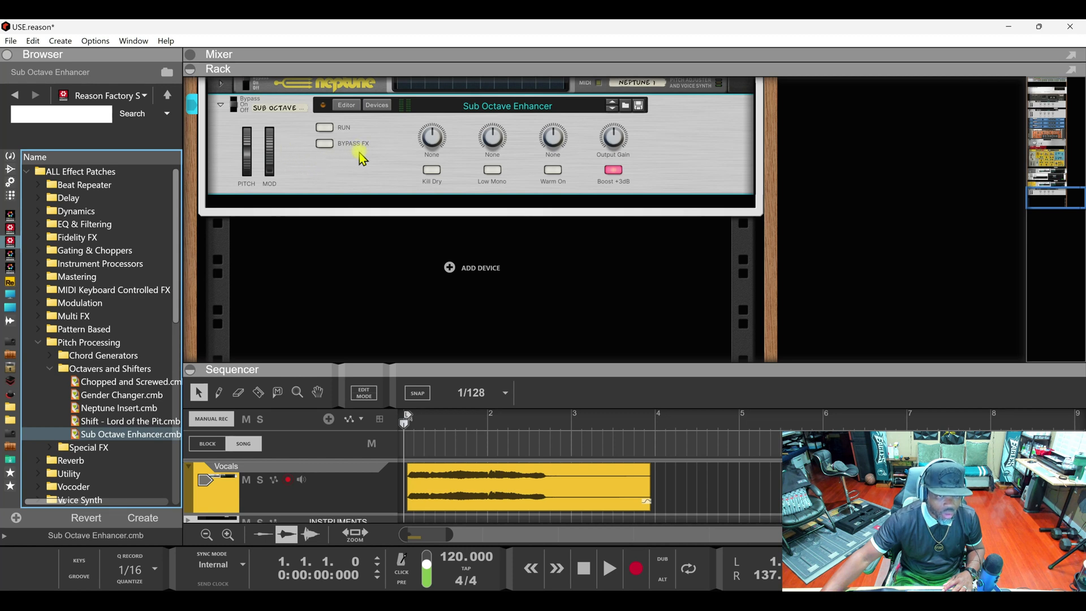
pyautogui.press('space')
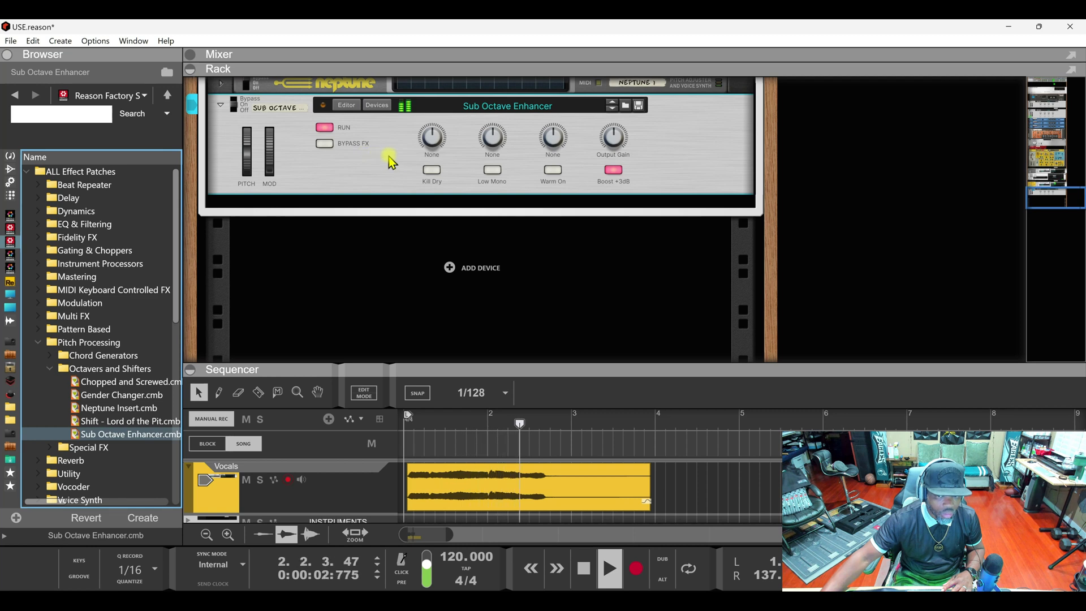
pyautogui.click(548, 170)
pyautogui.press('space')
pyautogui.press('space')
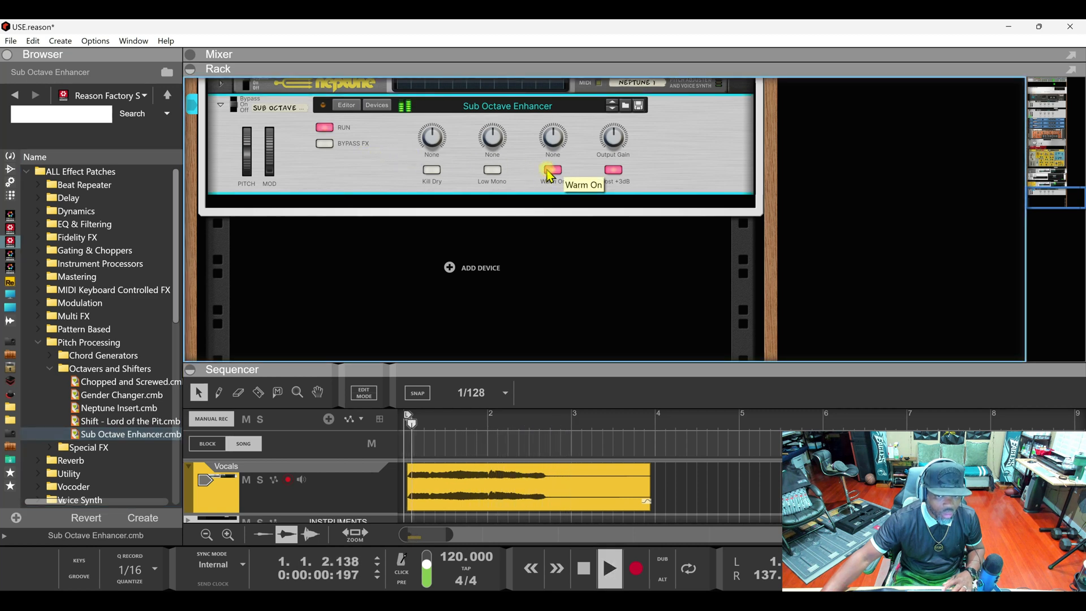
pyautogui.press('space')
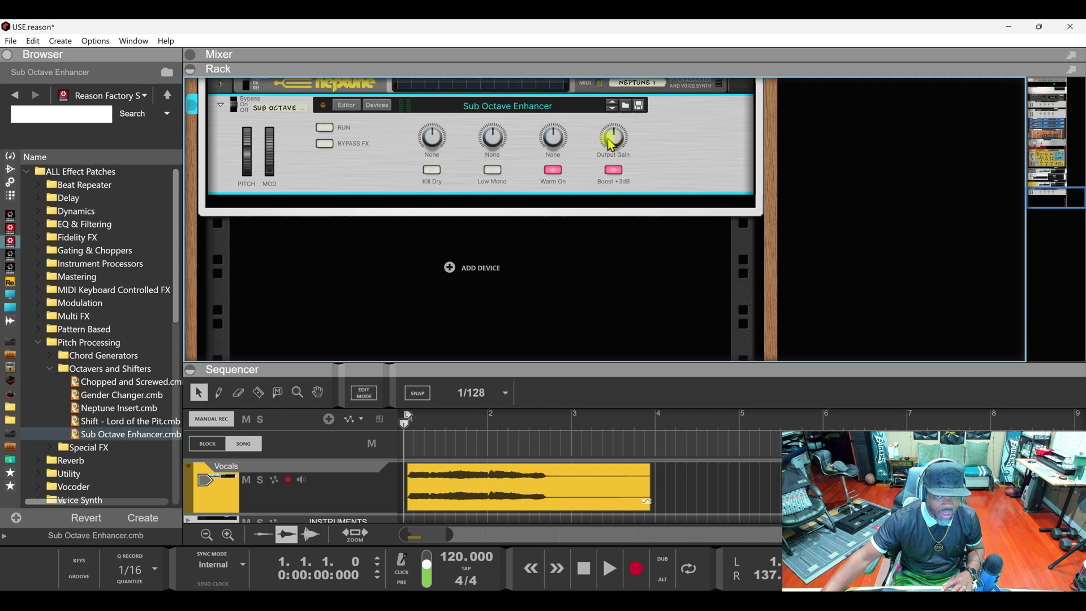
# Lower the Sub Octave Enhancer's Output Gain in stages while auditioning the Vocals clip.
pyautogui.moveTo(609, 136); pyautogui.dragTo(607, 143)
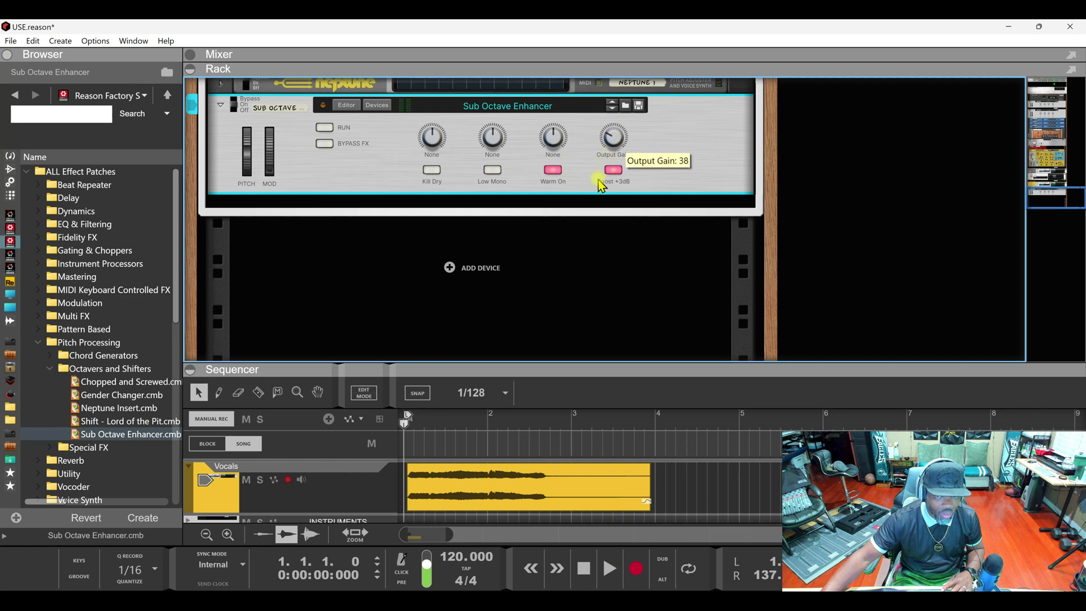
pyautogui.press('space')
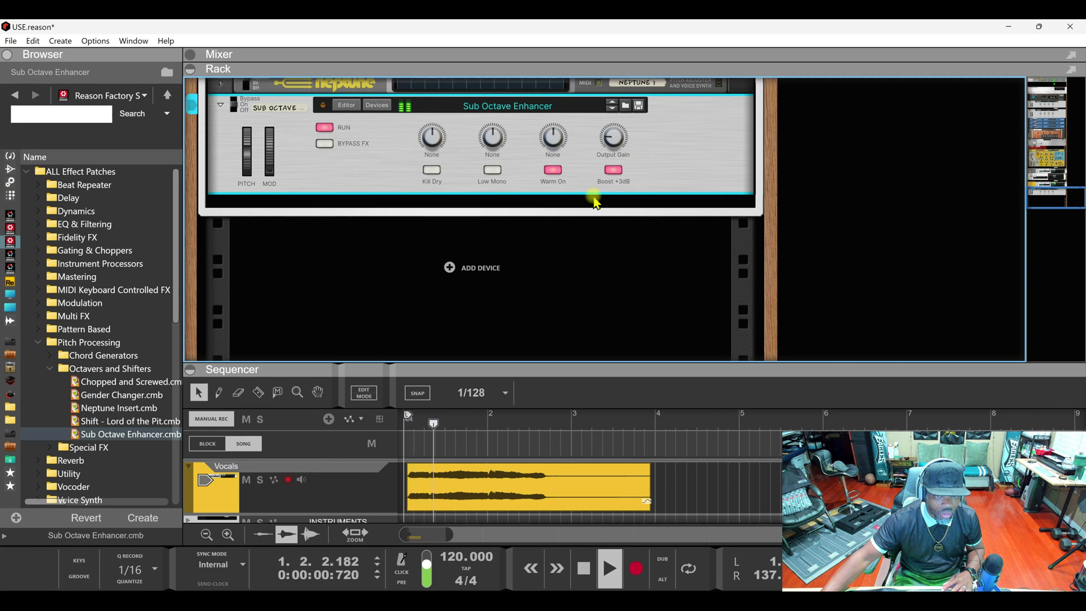
pyautogui.moveTo(612, 142); pyautogui.dragTo(614, 160)
pyautogui.press('space')
# Replay the Vocals clip while switching the Sub Octave Enhancer's Kill Dry on and back off.
pyautogui.press('space')
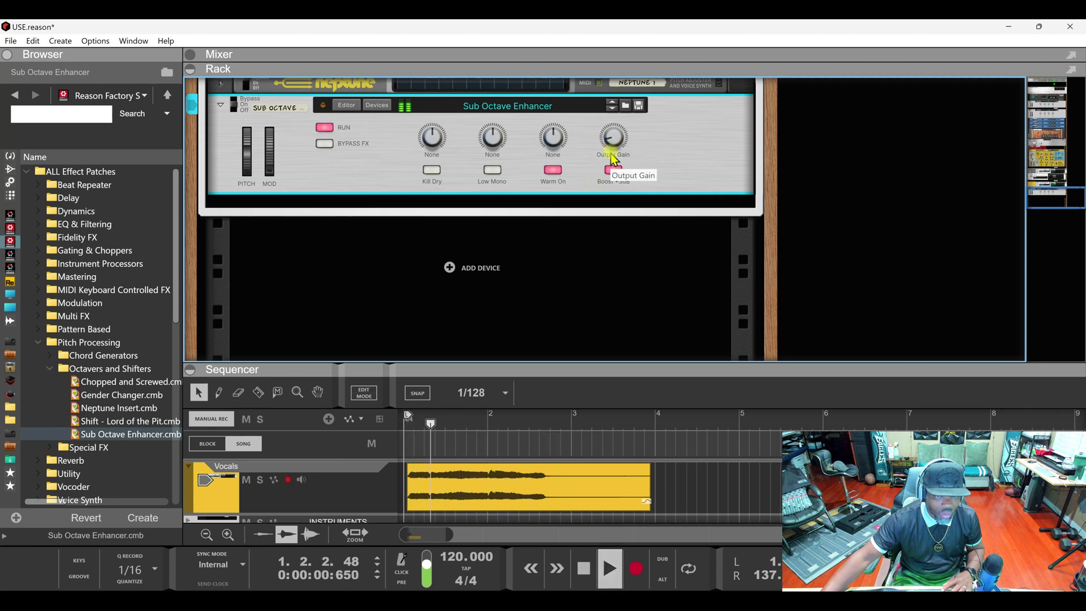
pyautogui.click(439, 172)
pyautogui.click(440, 173)
pyautogui.press('space')
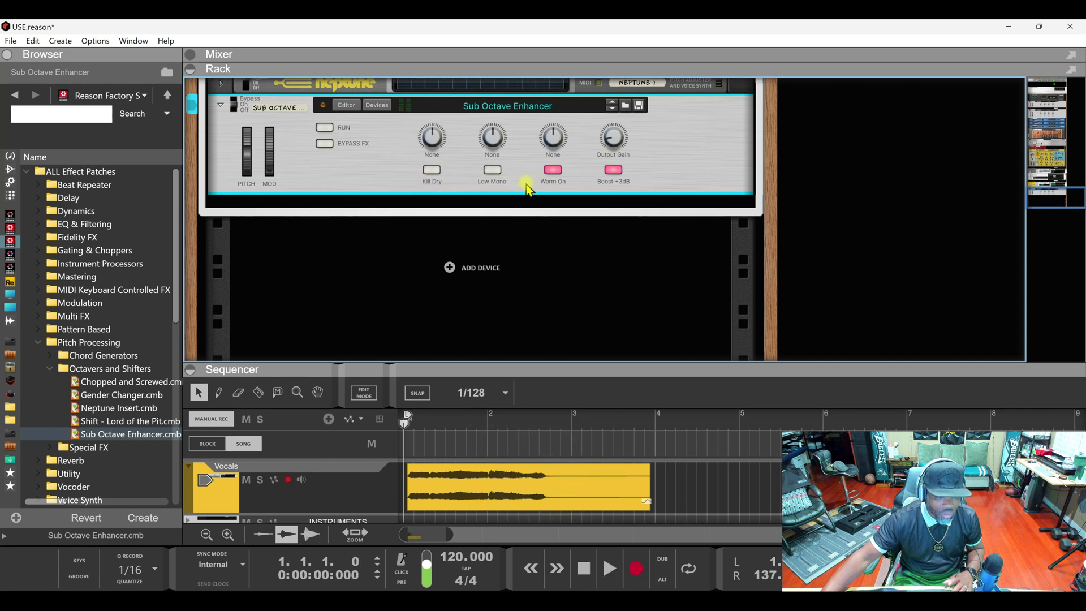
# Look over the Special FX pitch patches and collapse the Octavers and Shifters, Special FX and Pitch Processing folders.
pyautogui.click(115, 371)
pyautogui.click(52, 372)
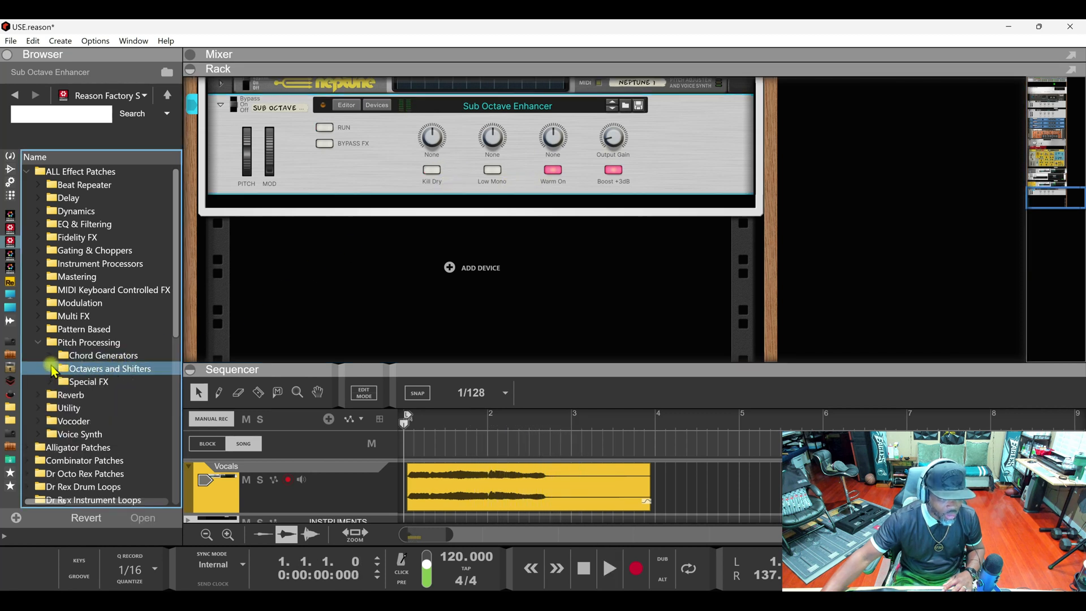
pyautogui.click(61, 384)
pyautogui.click(51, 382)
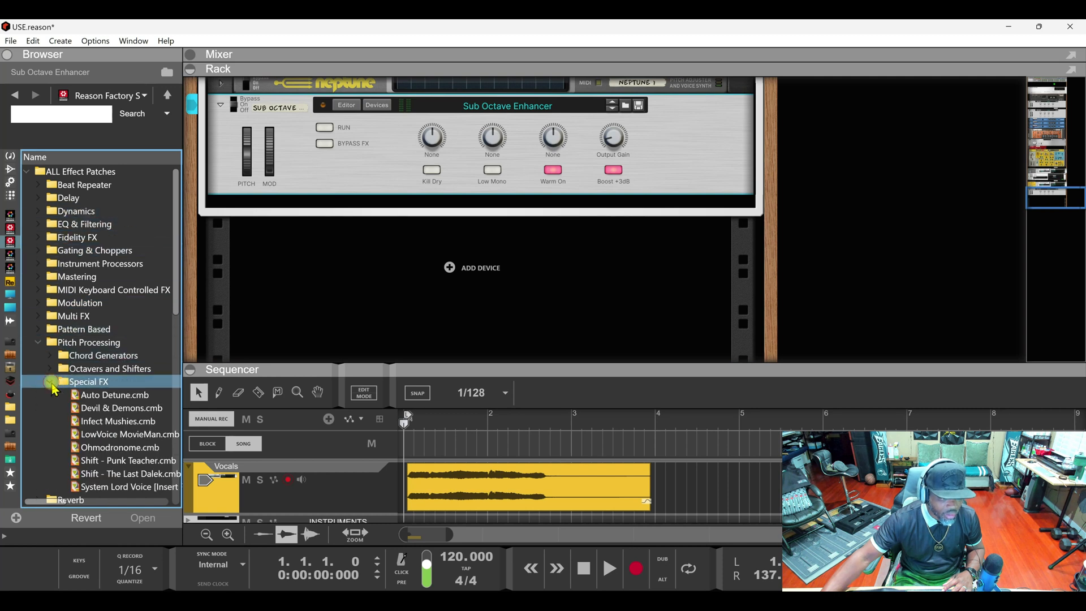
pyautogui.scroll(-1, 89, 408)
pyautogui.scroll(1, 87, 408)
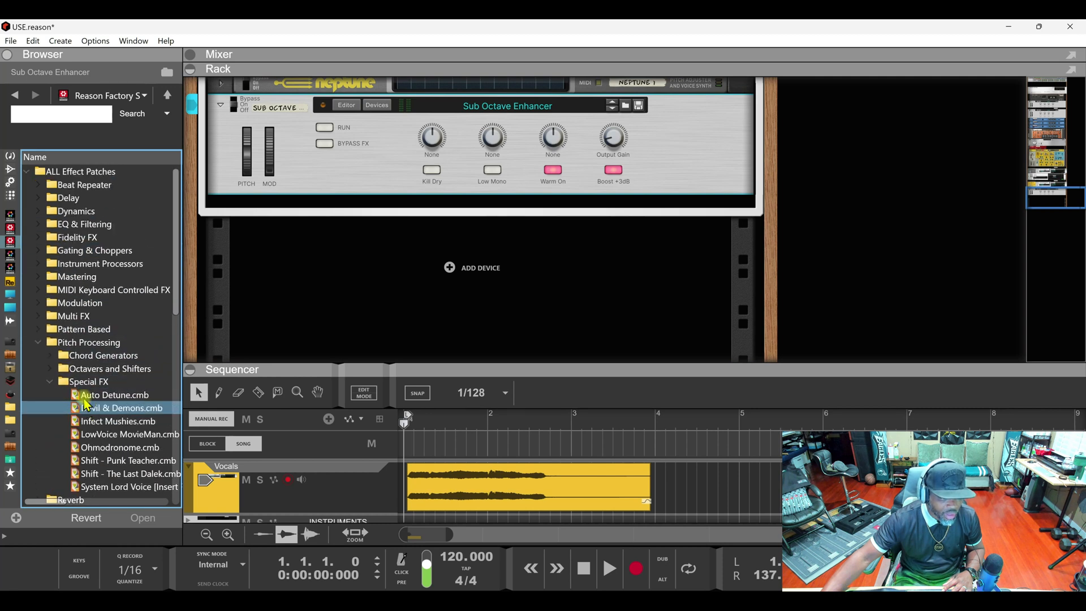
pyautogui.click(51, 382)
pyautogui.click(38, 343)
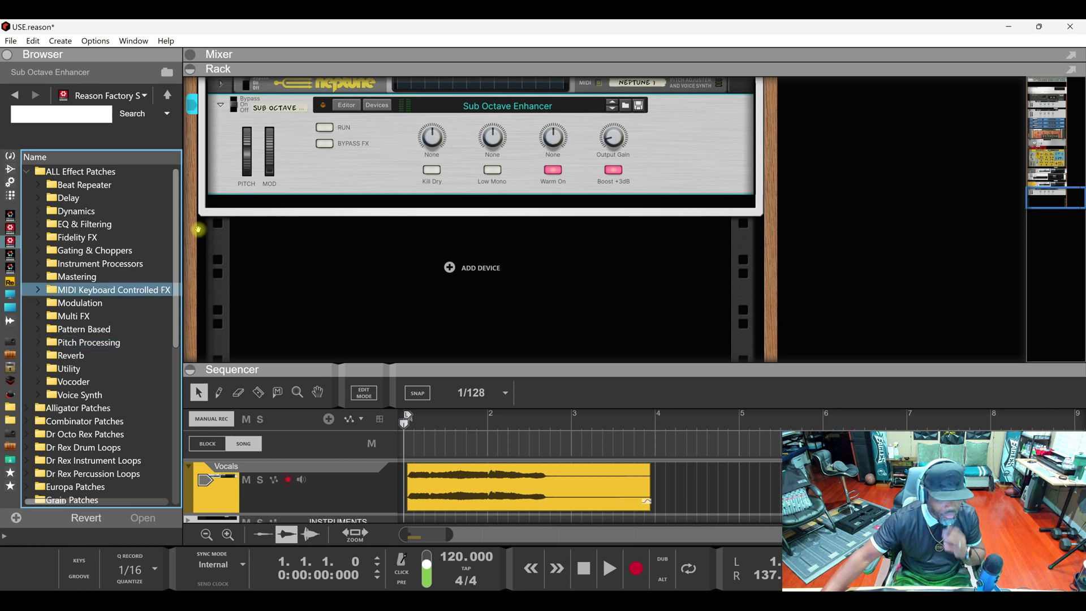
# Delete the Sub Octave Enhancer Combinator from the Vocals track and collapse the ALL Effect Patches folder.
pyautogui.press('Delete')
pyautogui.press('Return')
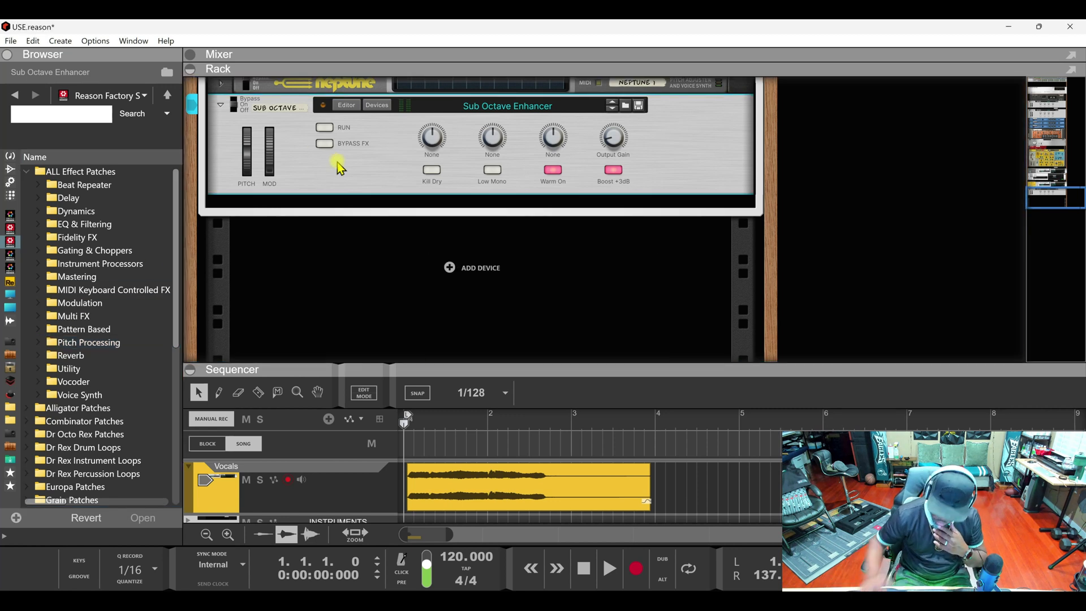
pyautogui.click(28, 172)
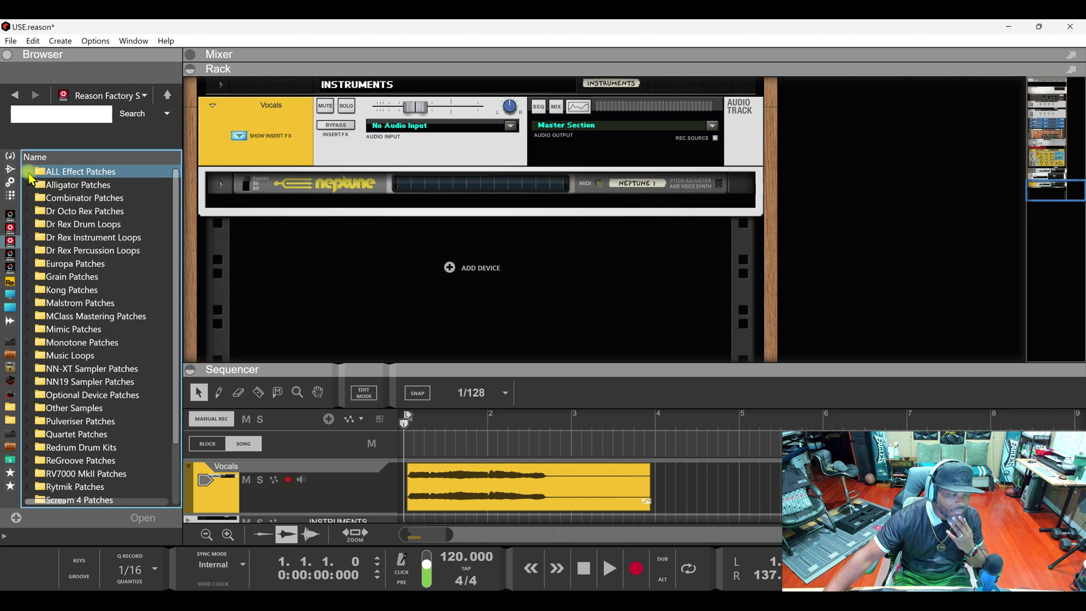
# Browse the Rack Extensions patches and expand the Harmonizing folder under Polar Dual Pitch Shifter.
pyautogui.click(9, 283)
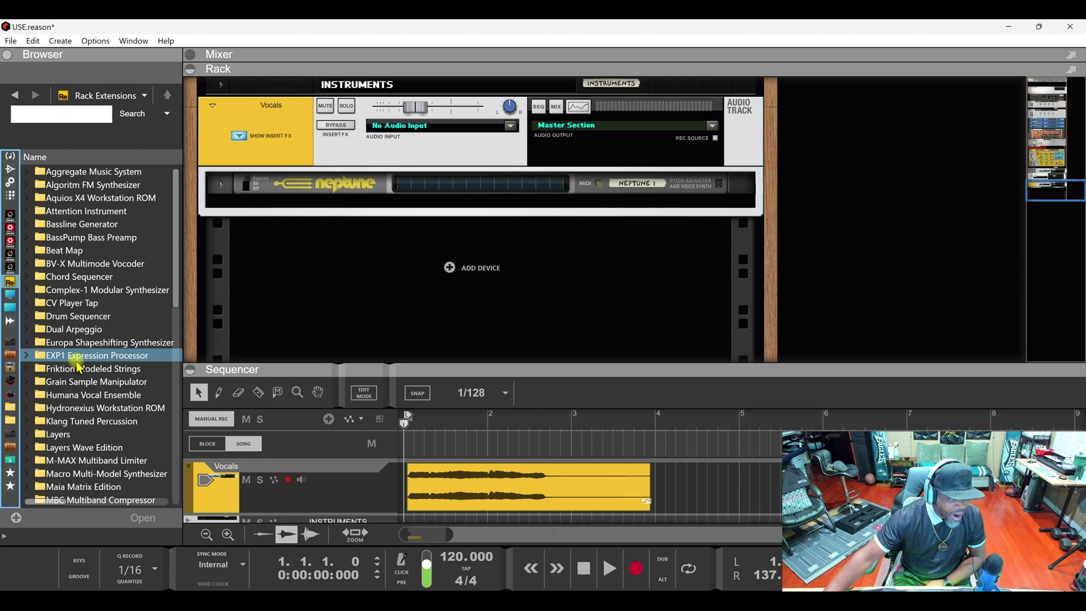
pyautogui.scroll(-5, 78, 367)
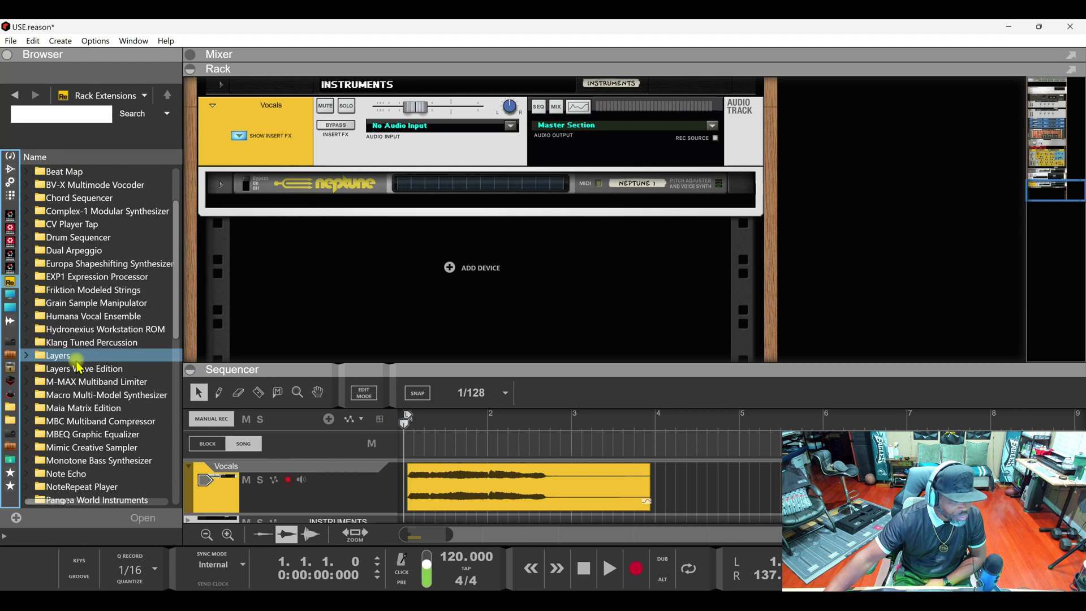
pyautogui.scroll(-2, 78, 367)
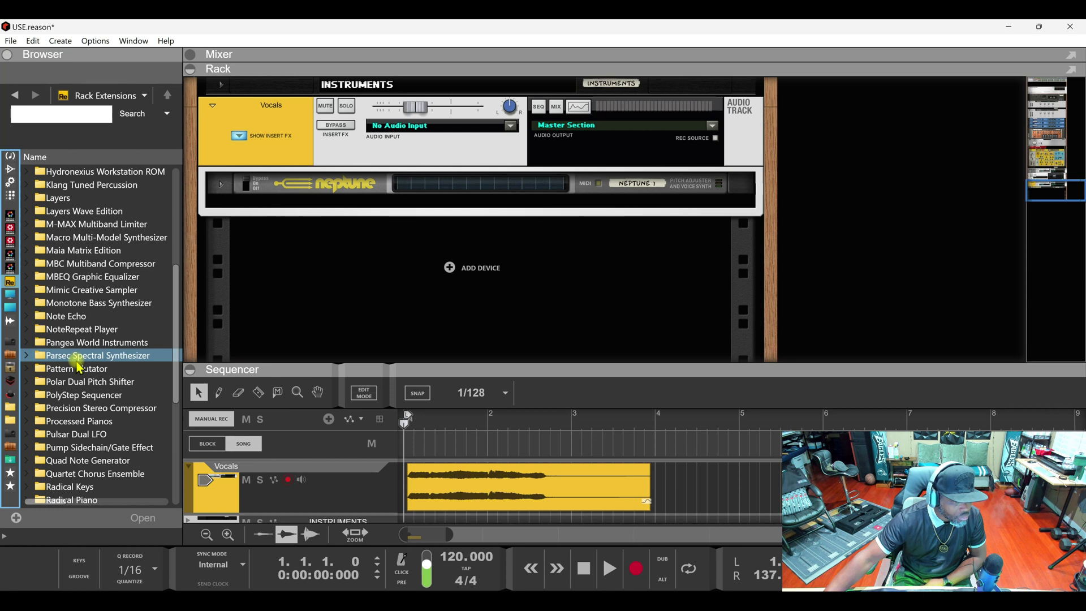
pyautogui.click(26, 383)
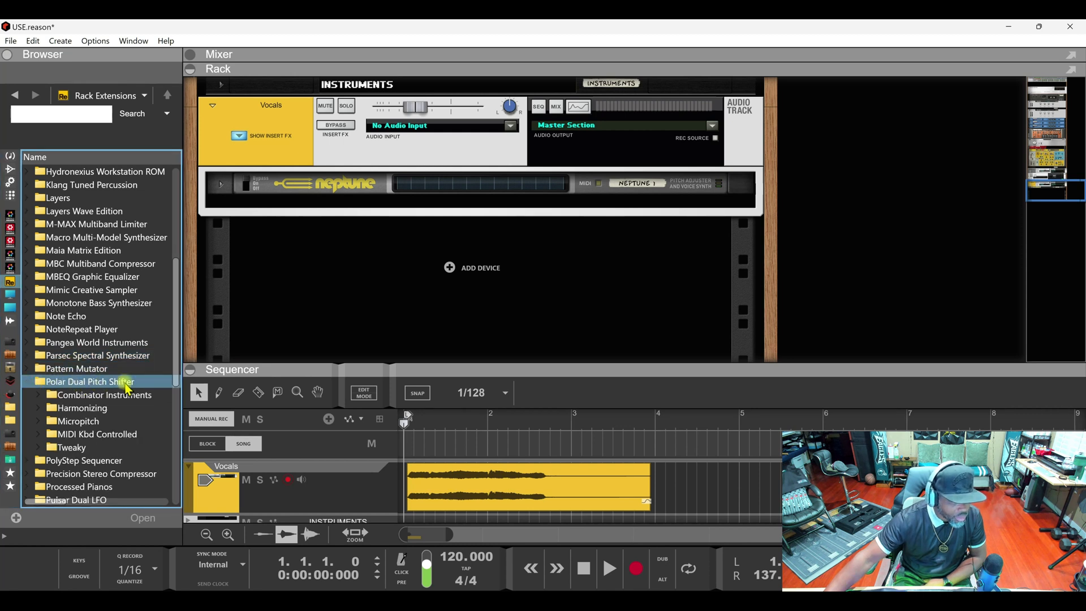
pyautogui.doubleClick(42, 409)
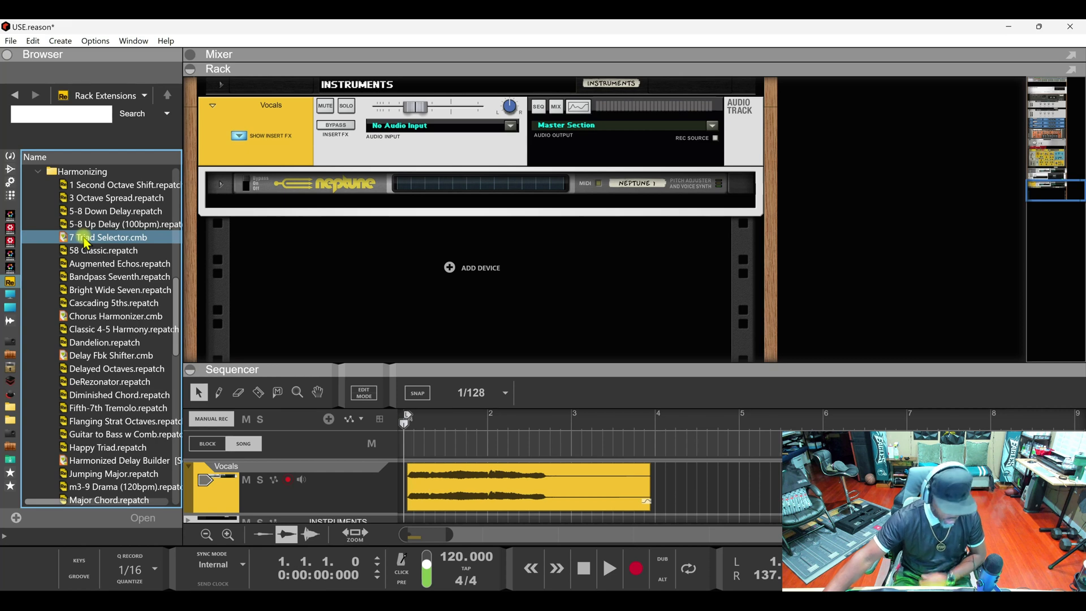
# Add the 7 Triad Selector Combinator below Neptune on the Vocals track, peek at its devices, and play the clip through it.
pyautogui.moveTo(85, 240); pyautogui.dragTo(286, 202)
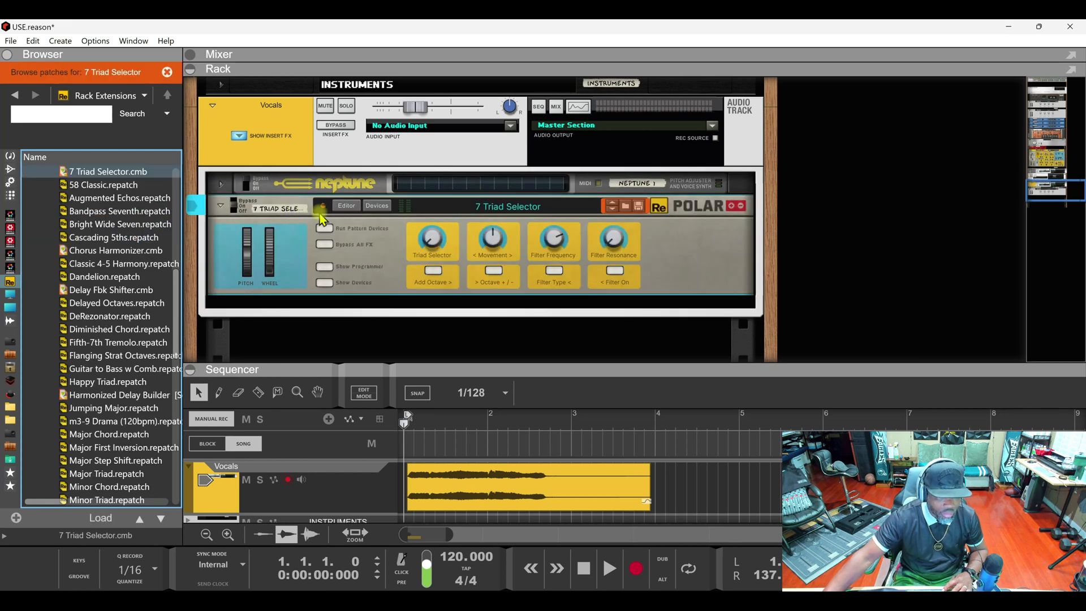
pyautogui.click(376, 207)
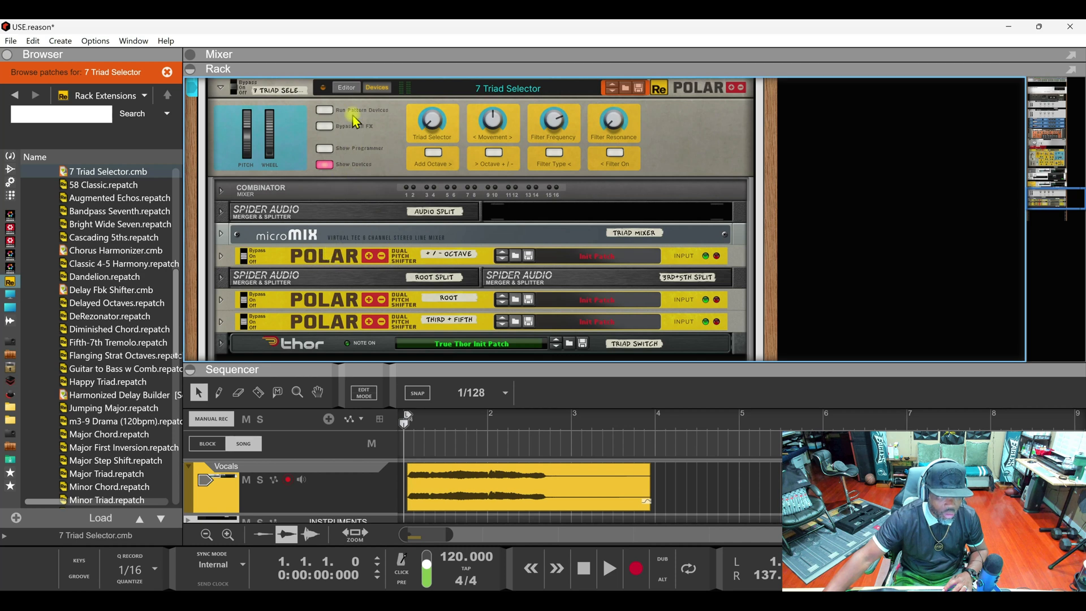
pyautogui.click(377, 89)
pyautogui.press('space')
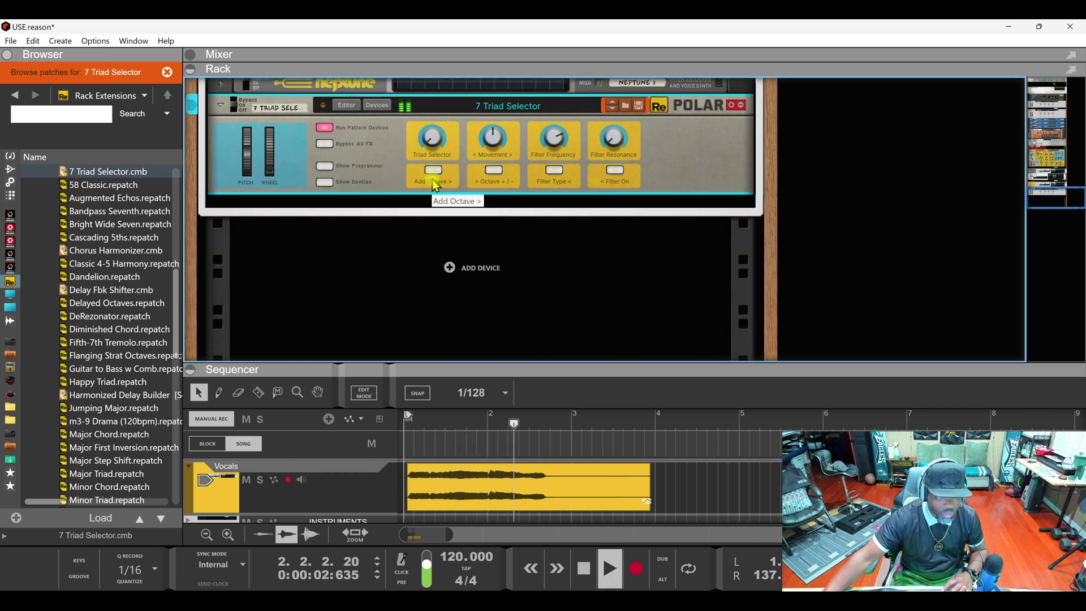
pyautogui.press('space')
pyautogui.press('space')
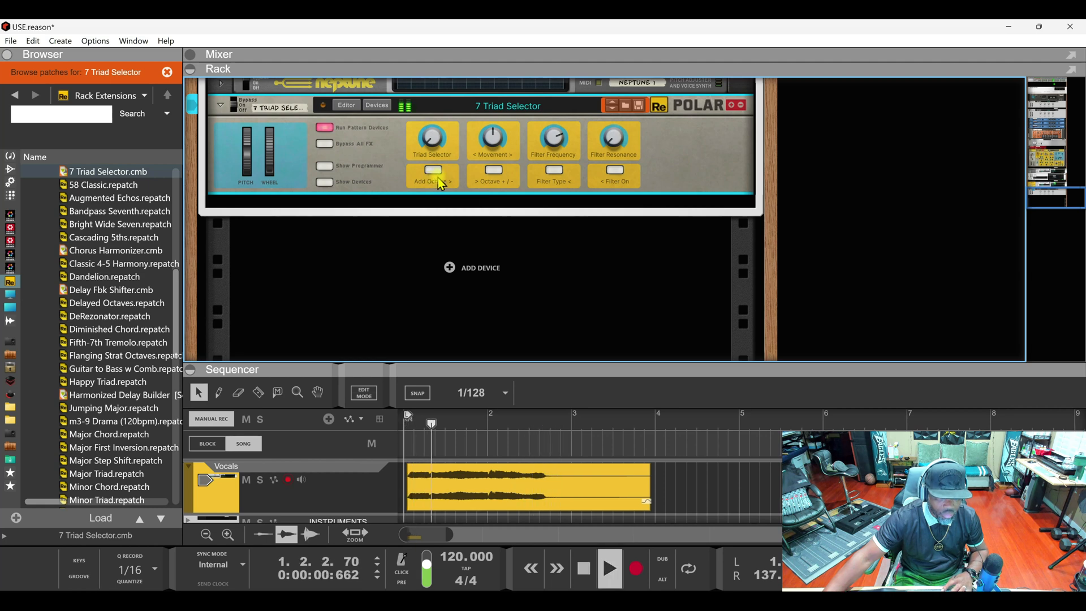
pyautogui.press('space')
# Show the devices inside the 7 Triad Selector Combinator, look them over and hide them again.
pyautogui.click(380, 107)
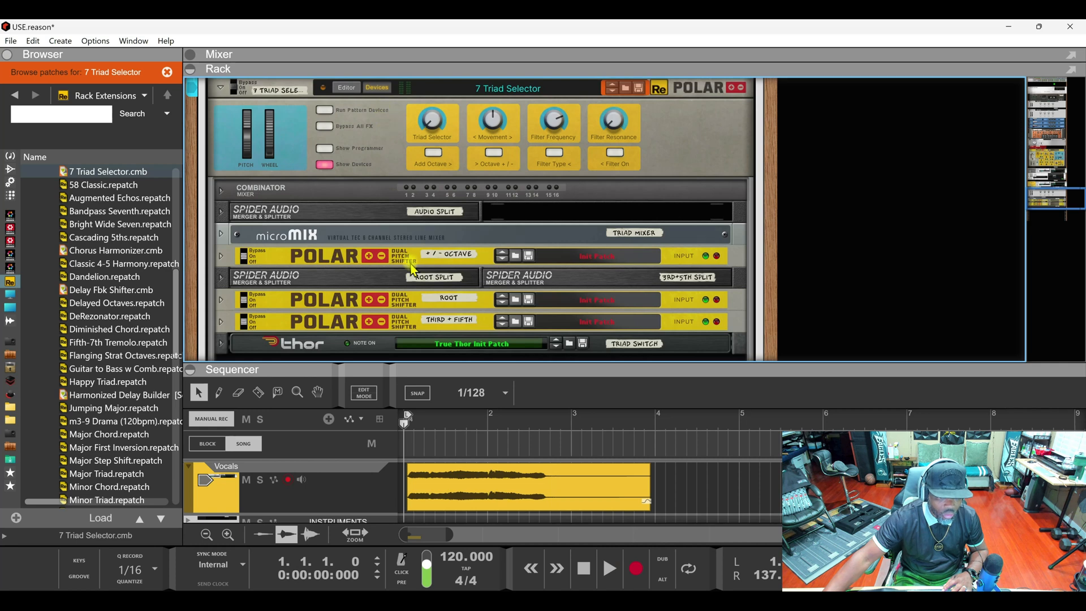
pyautogui.scroll(5, 411, 268)
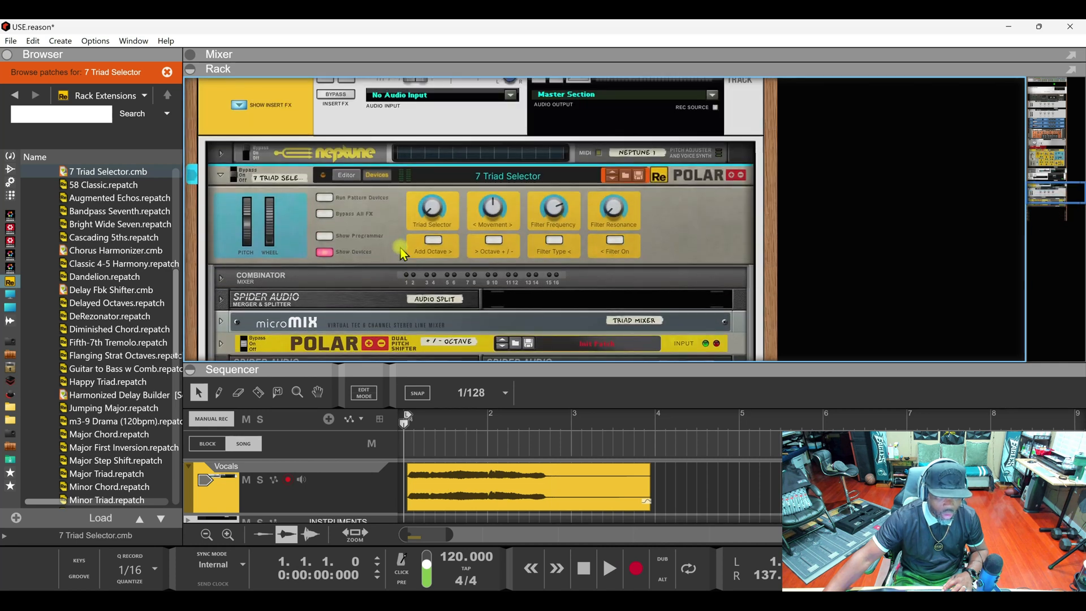
pyautogui.click(379, 175)
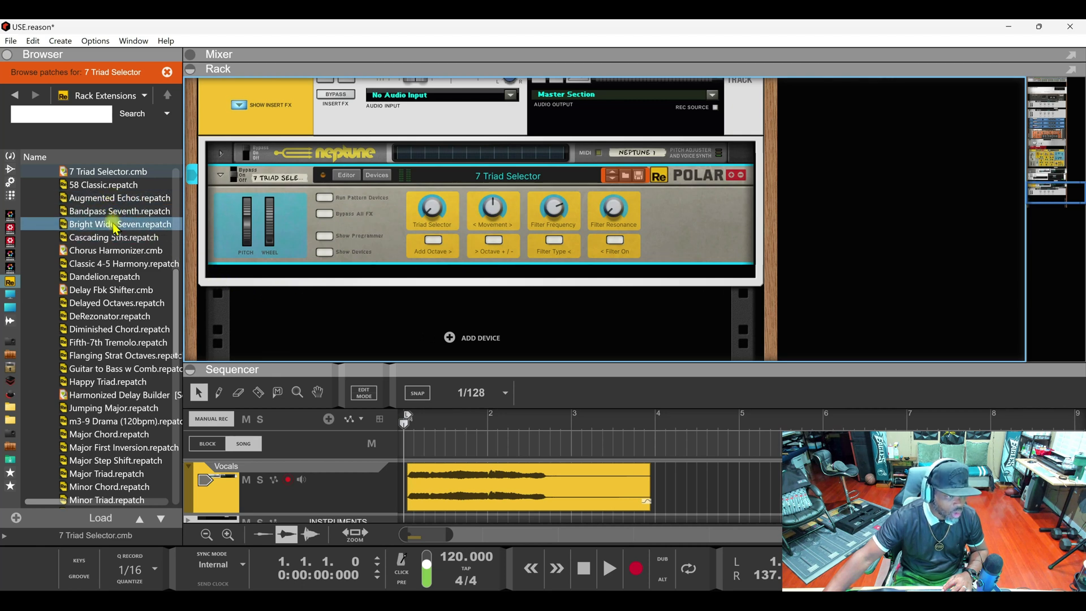
# Replace the 7 Triad Selector with the Chorus Harmonizer patch and play the Vocals clip through it.
pyautogui.click(112, 252)
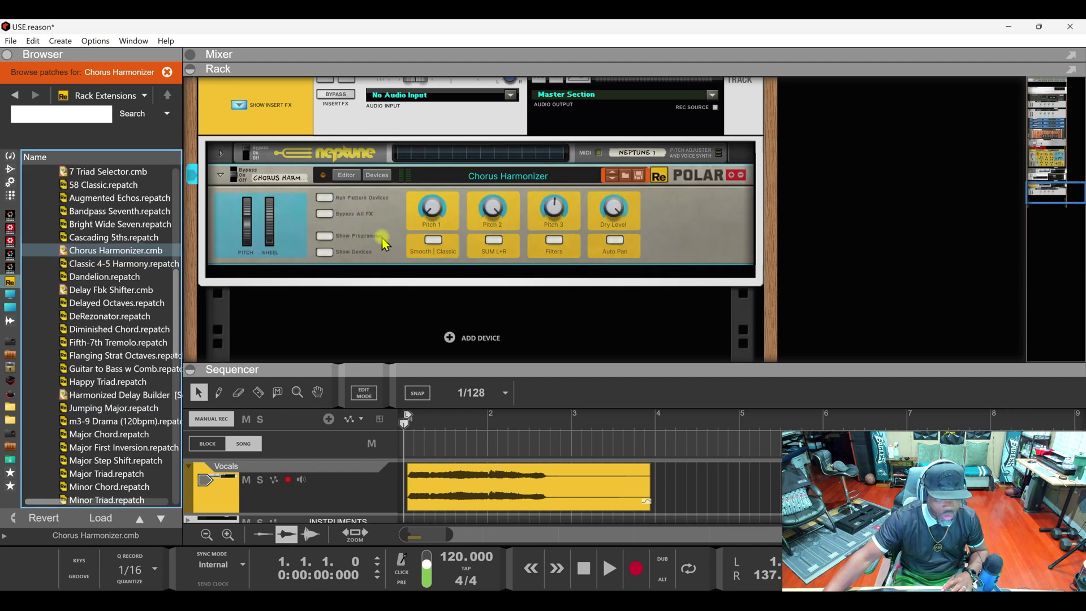
pyautogui.press('space')
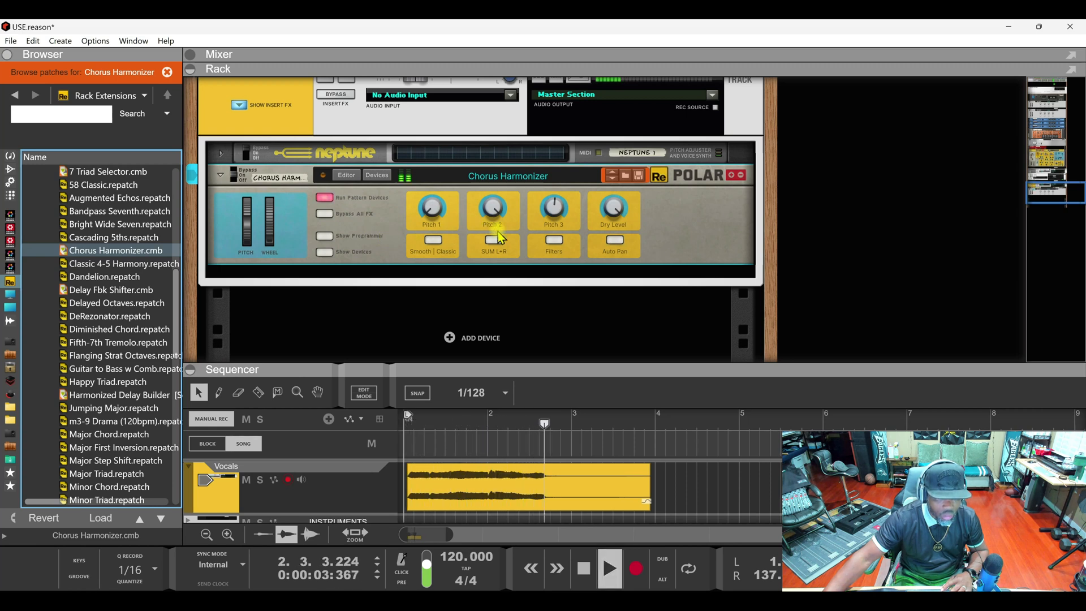
pyautogui.press('space')
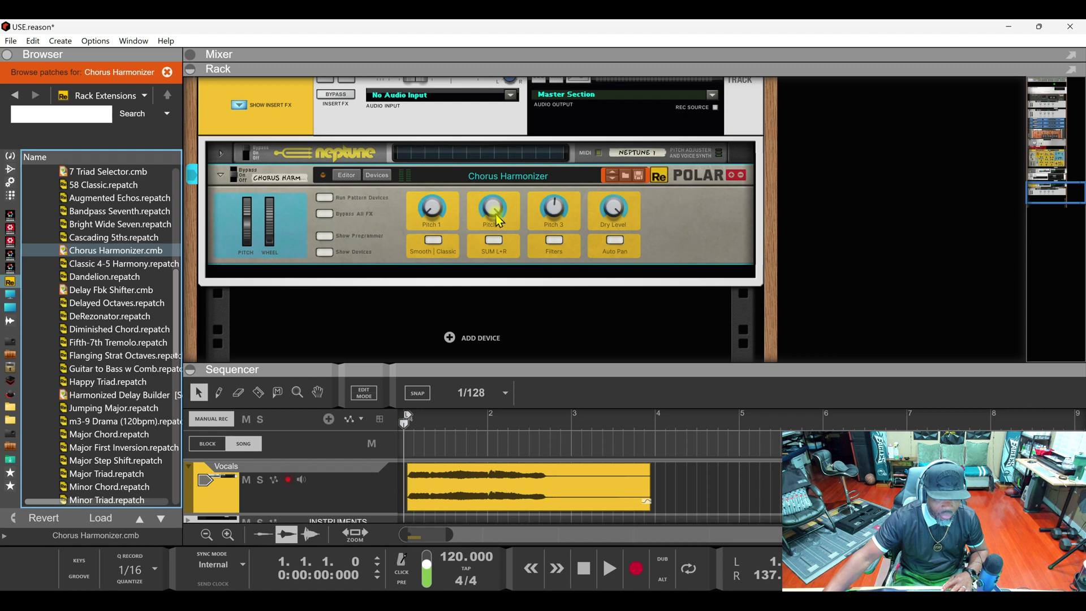
pyautogui.press('space')
# Audition the Chorus Harmonizer while toggling Auto Pan and SUM L+R on and off and adjusting Pitch 2.
pyautogui.click(616, 242)
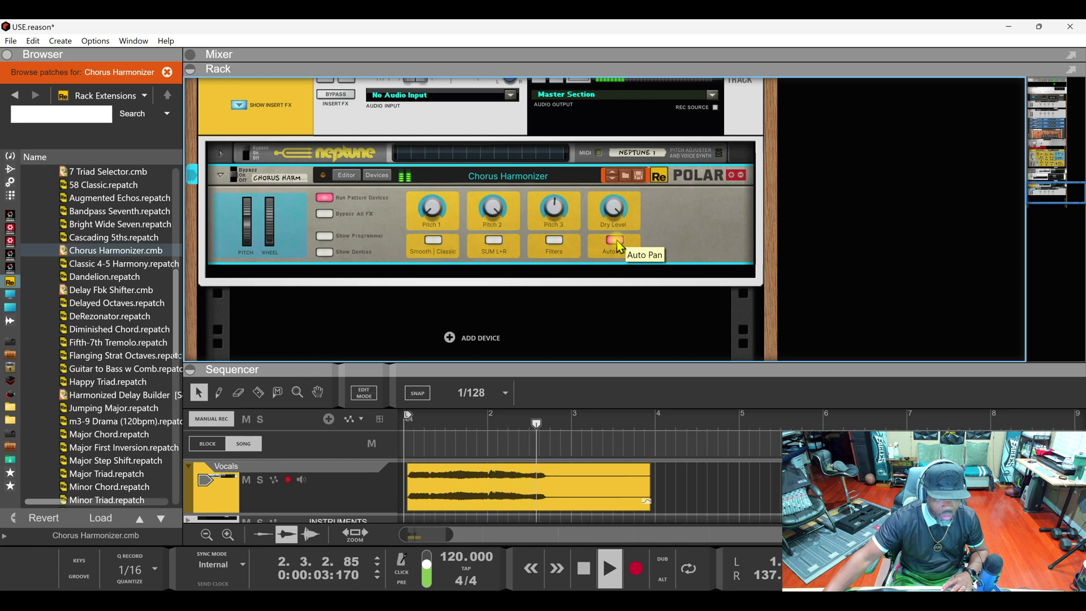
pyautogui.click(616, 242)
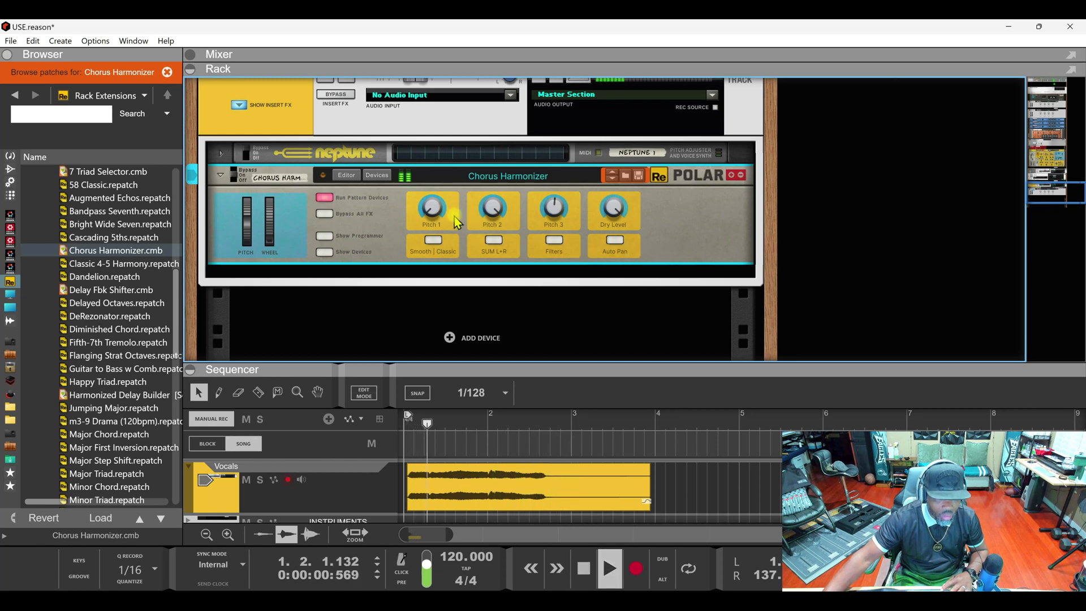
pyautogui.click(494, 240)
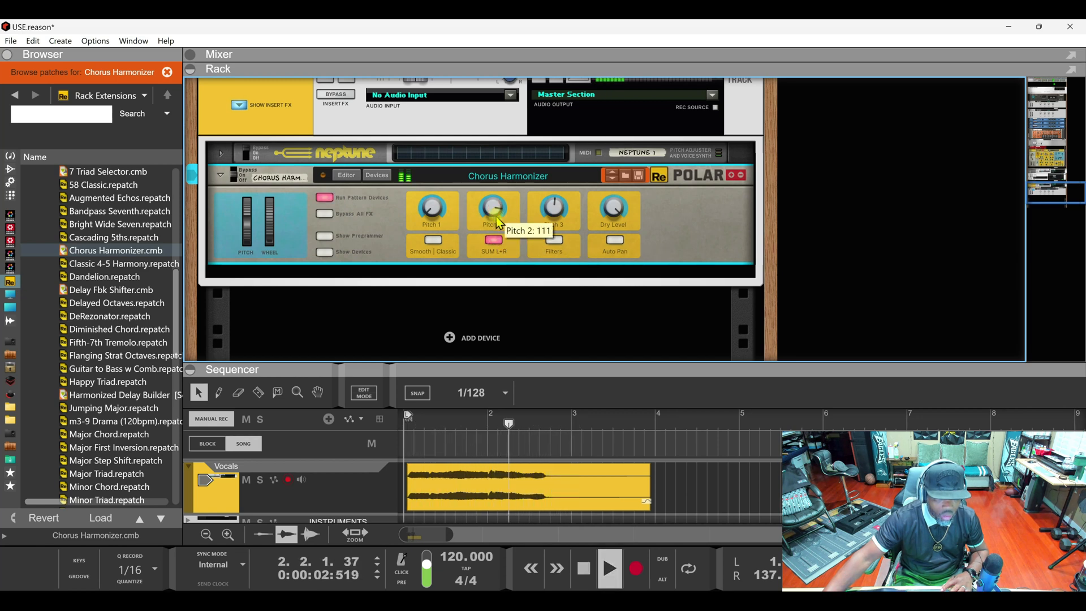
pyautogui.moveTo(496, 202); pyautogui.dragTo(495, 189)
pyautogui.press('space')
pyautogui.press('space')
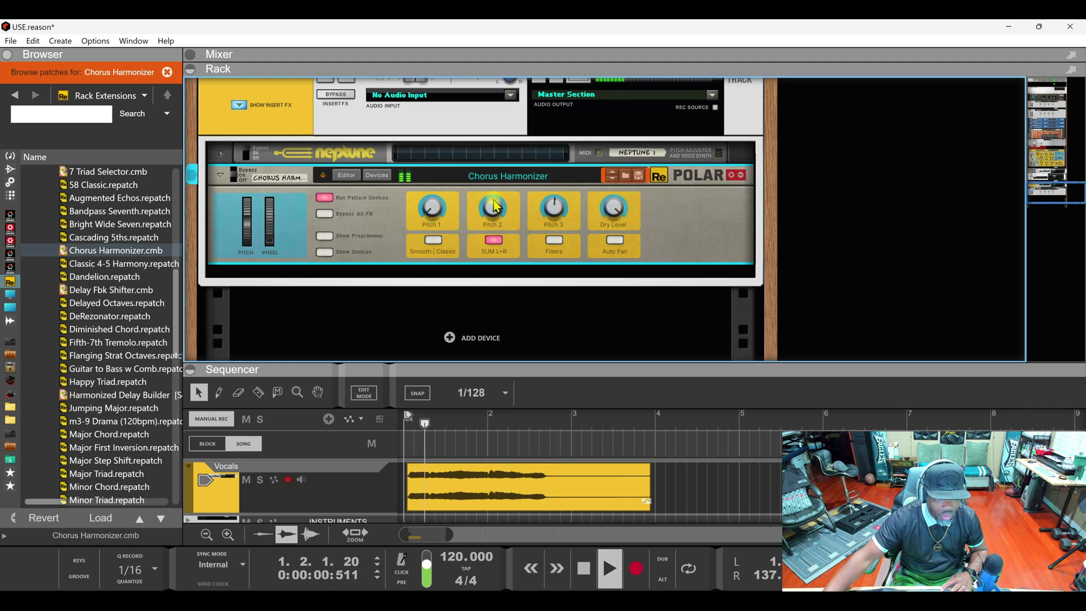
pyautogui.press('space')
pyautogui.click(494, 241)
# Load the Classic 4-5 Harmony patch in place of the Chorus Harmonizer and play the Vocals clip through it several times.
pyautogui.click(113, 264)
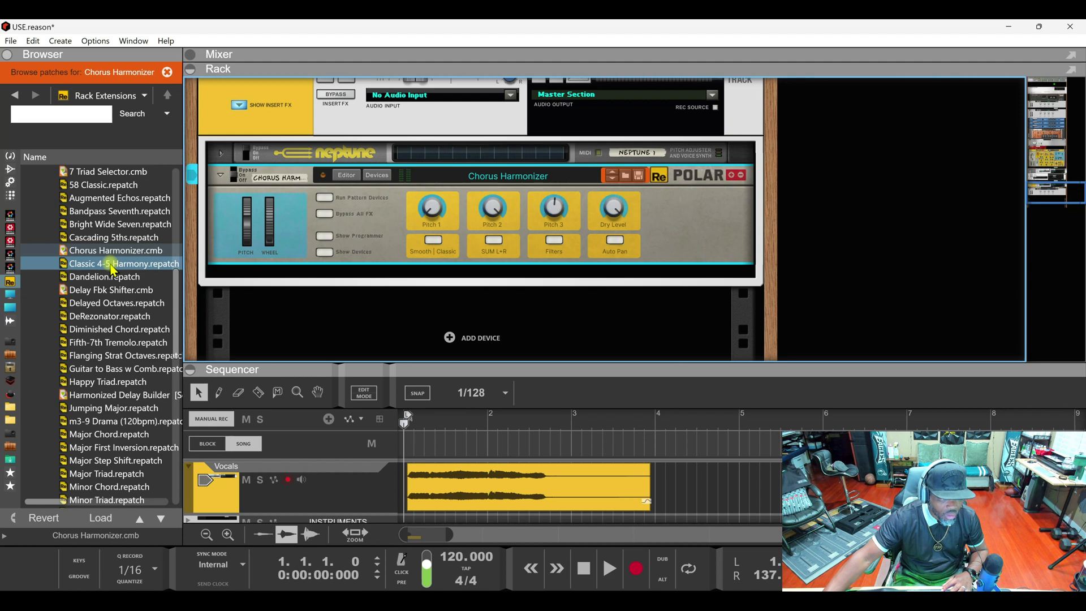
pyautogui.doubleClick(113, 264)
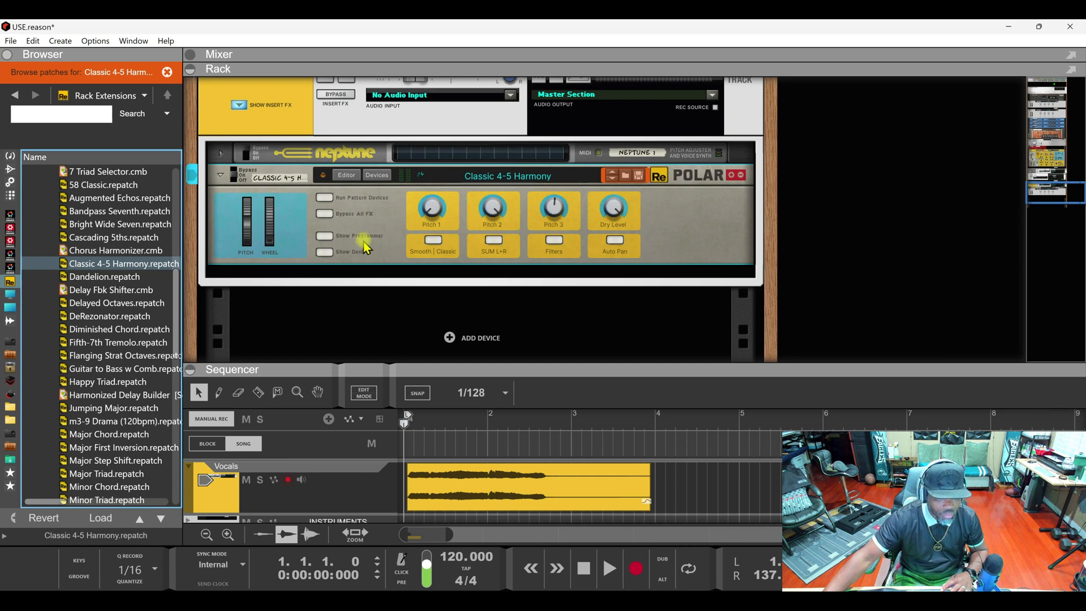
pyautogui.click(611, 569)
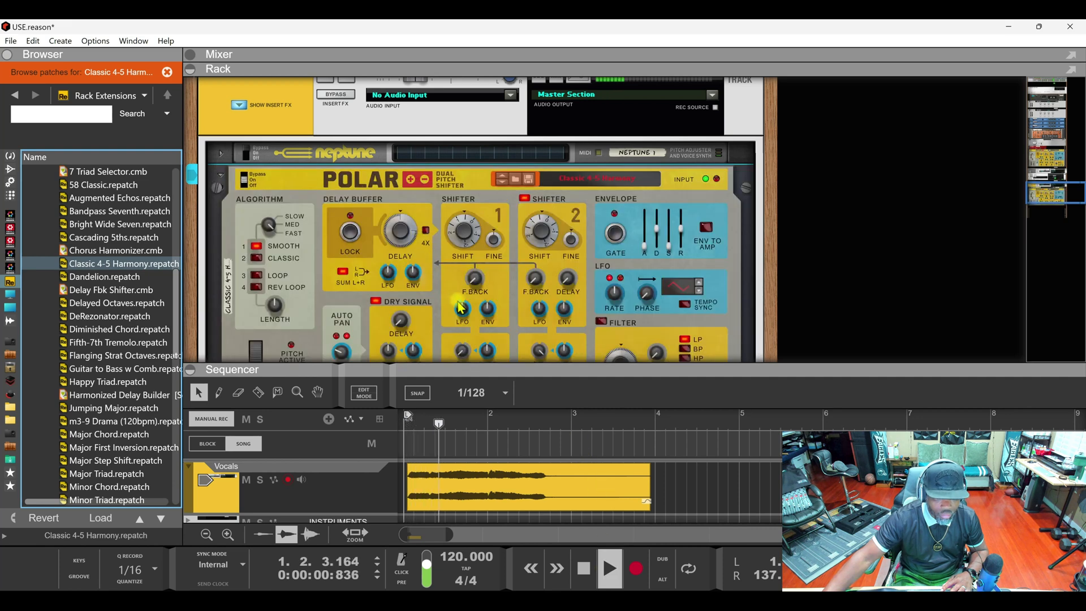
pyautogui.scroll(-1, 495, 319)
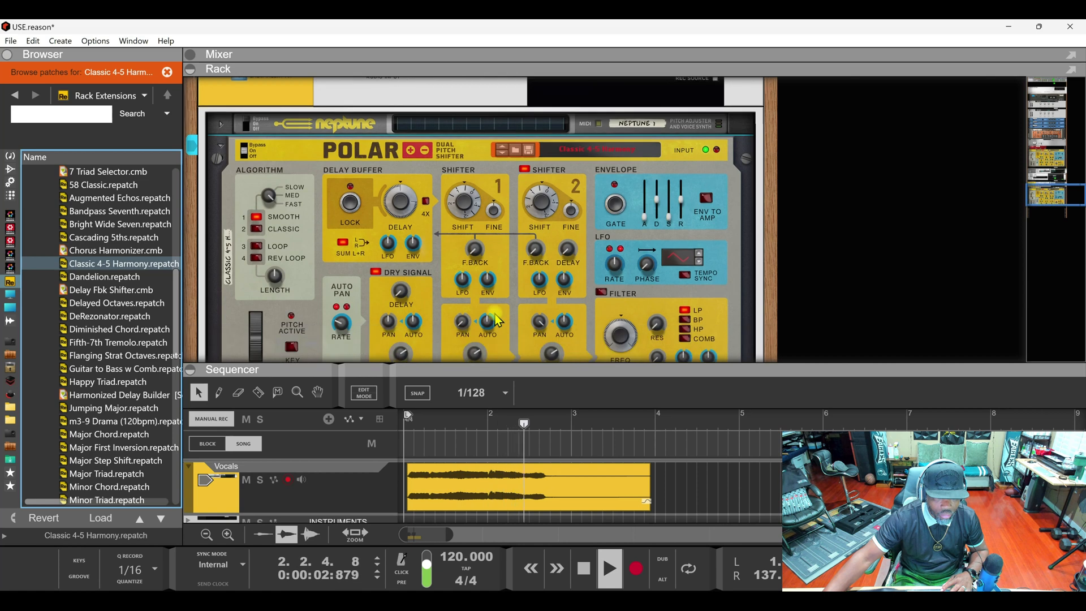
pyautogui.press('space')
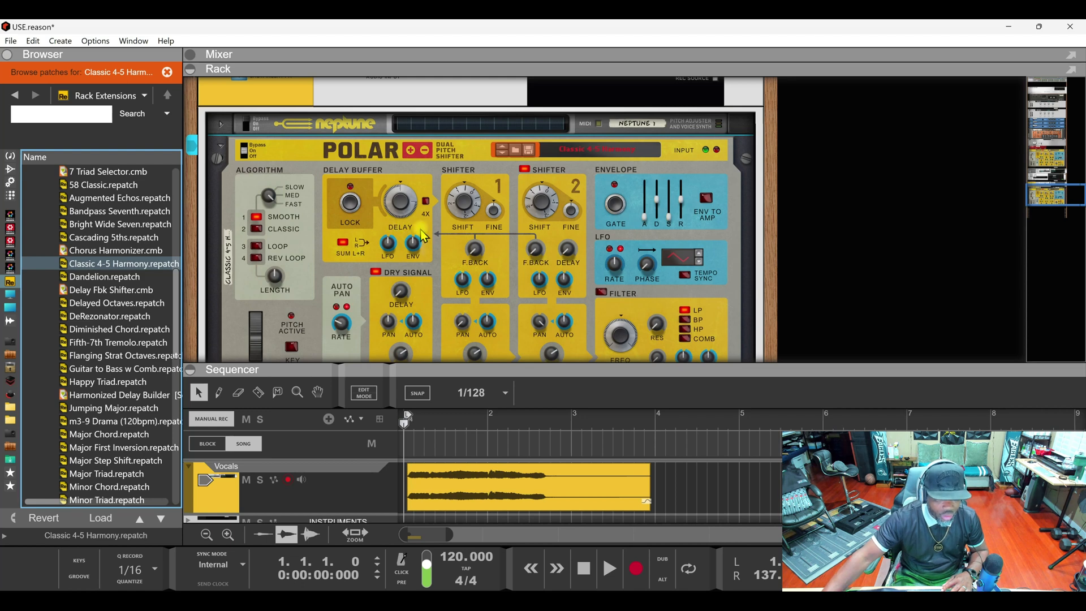
pyautogui.press('space')
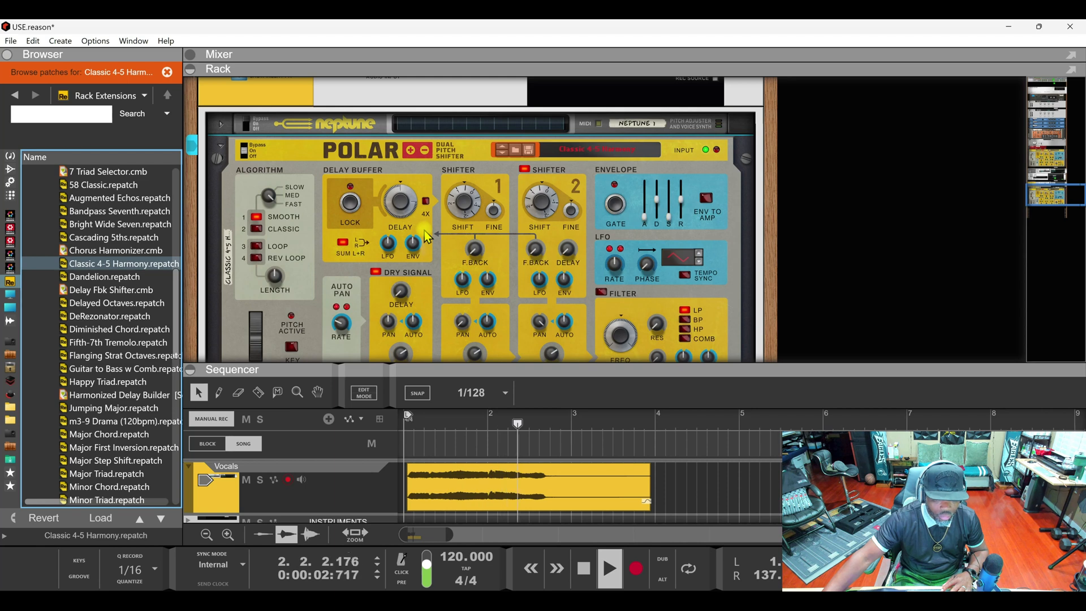
pyautogui.press('space')
pyautogui.press('space')
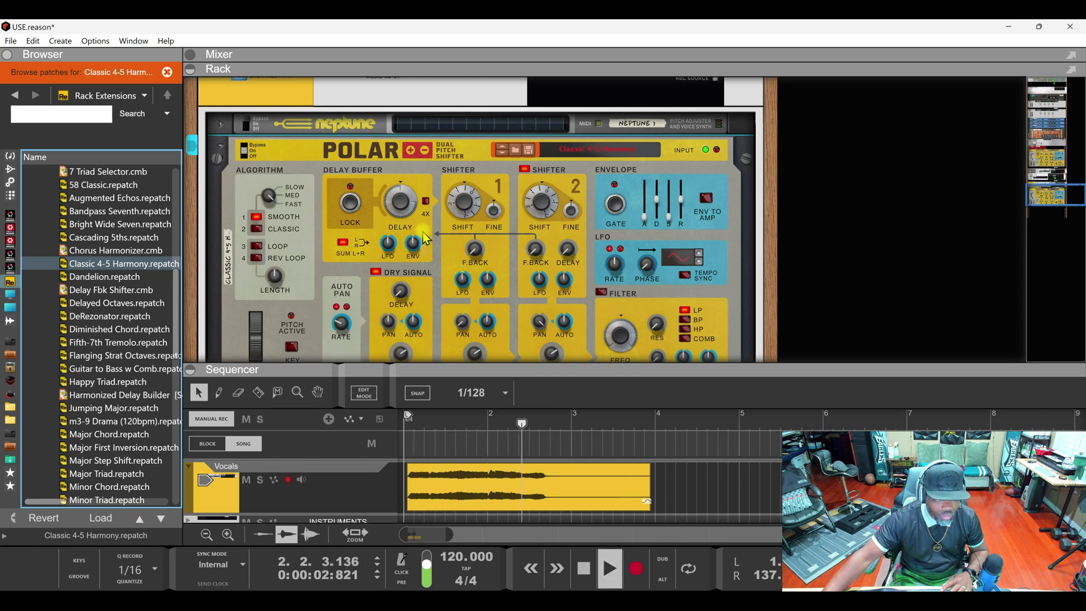
pyautogui.press('space')
# Set Polar's Shifter 1 level to -13.2 dB and Shifter 2 level to about -12.6 dB while playing the clip.
pyautogui.click(156, 278)
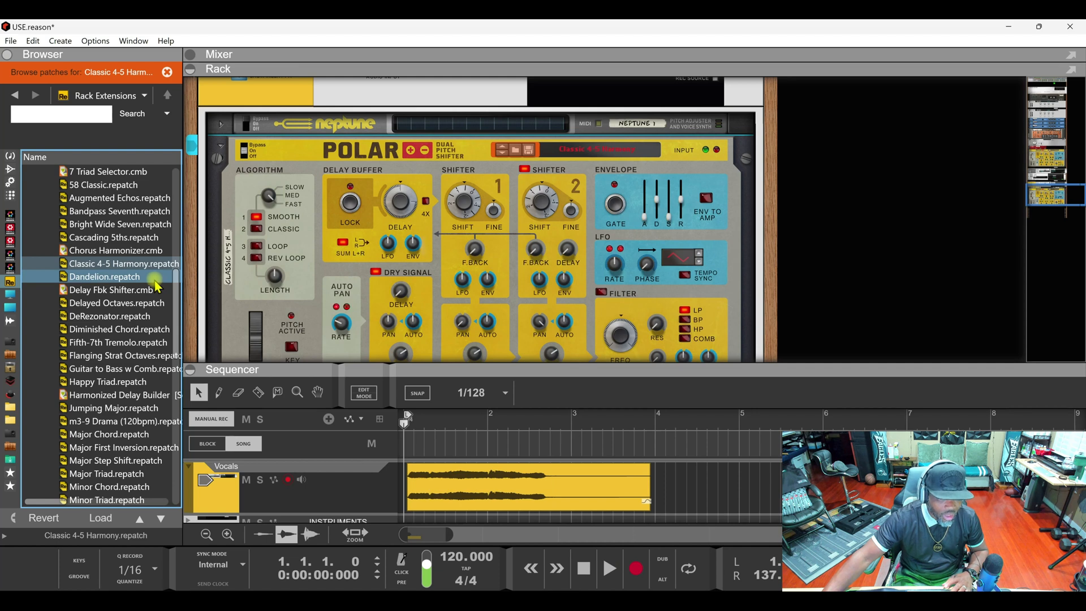
pyautogui.scroll(-2, 501, 300)
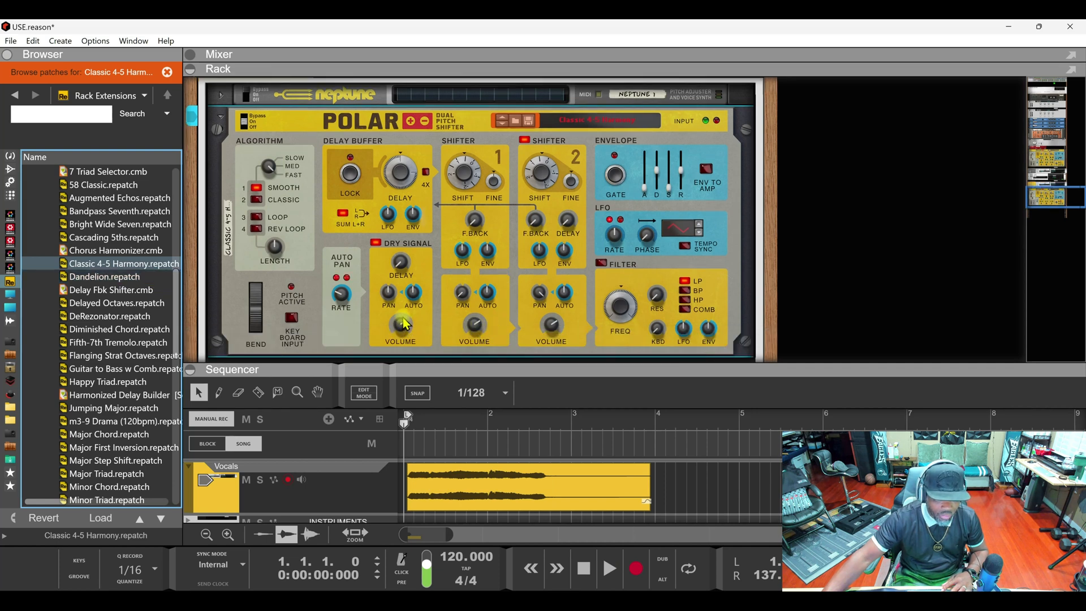
pyautogui.moveTo(473, 318); pyautogui.dragTo(482, 380)
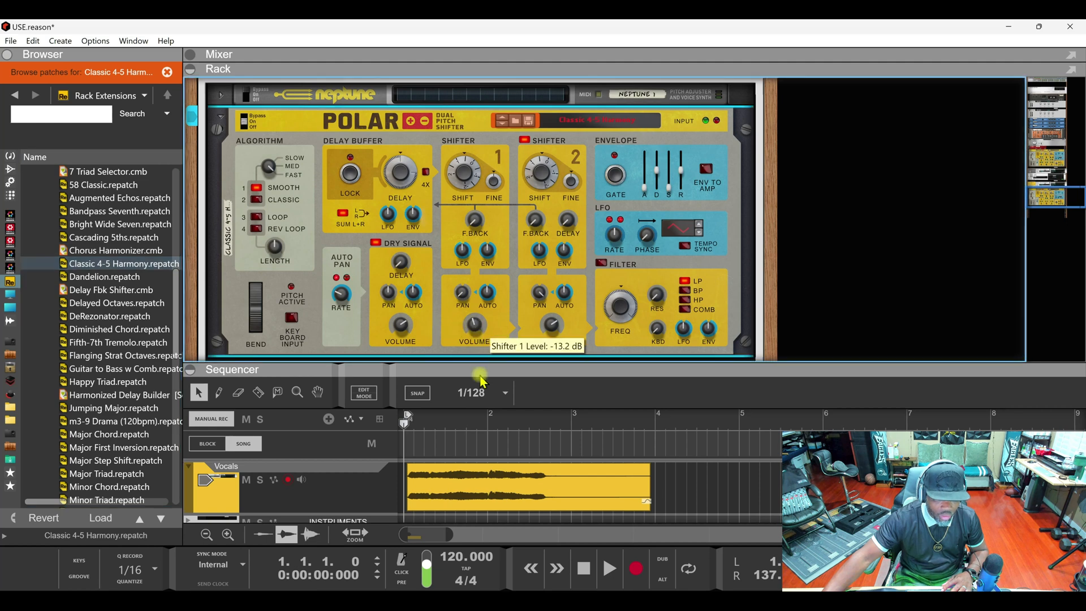
pyautogui.moveTo(551, 323); pyautogui.dragTo(554, 387)
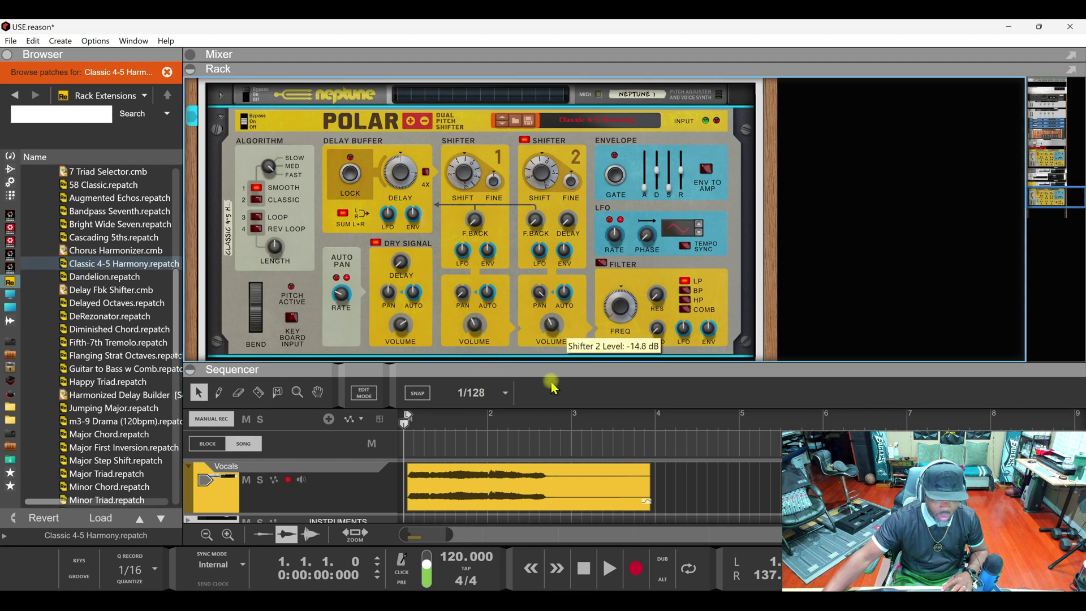
pyautogui.press('space')
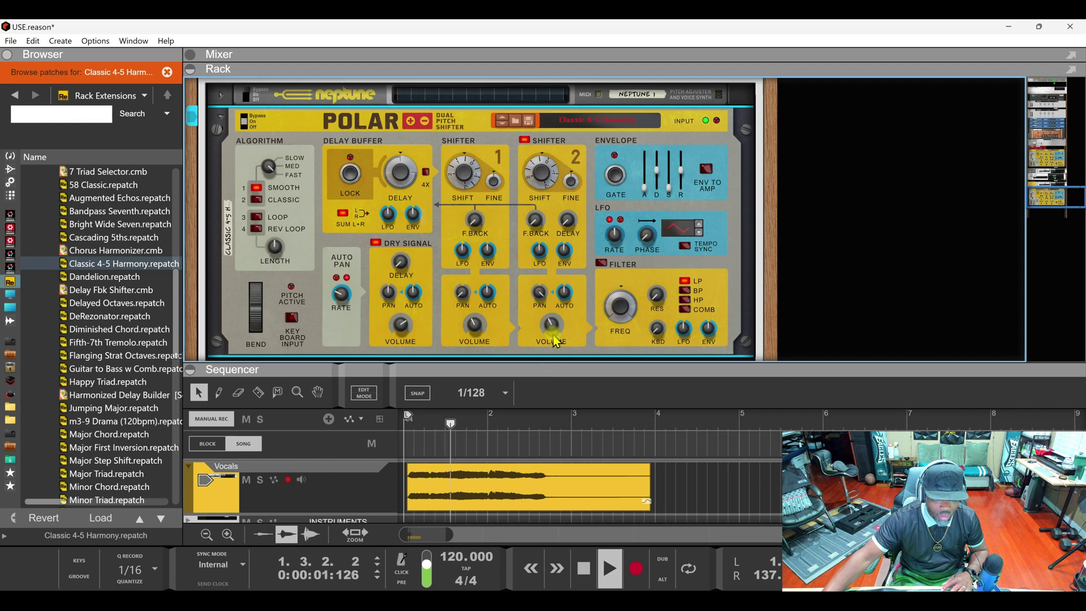
pyautogui.moveTo(553, 325)
pyautogui.mouseDown()
pyautogui.moveTo(553, 300)
pyautogui.moveTo(553, 311)
pyautogui.mouseUp()
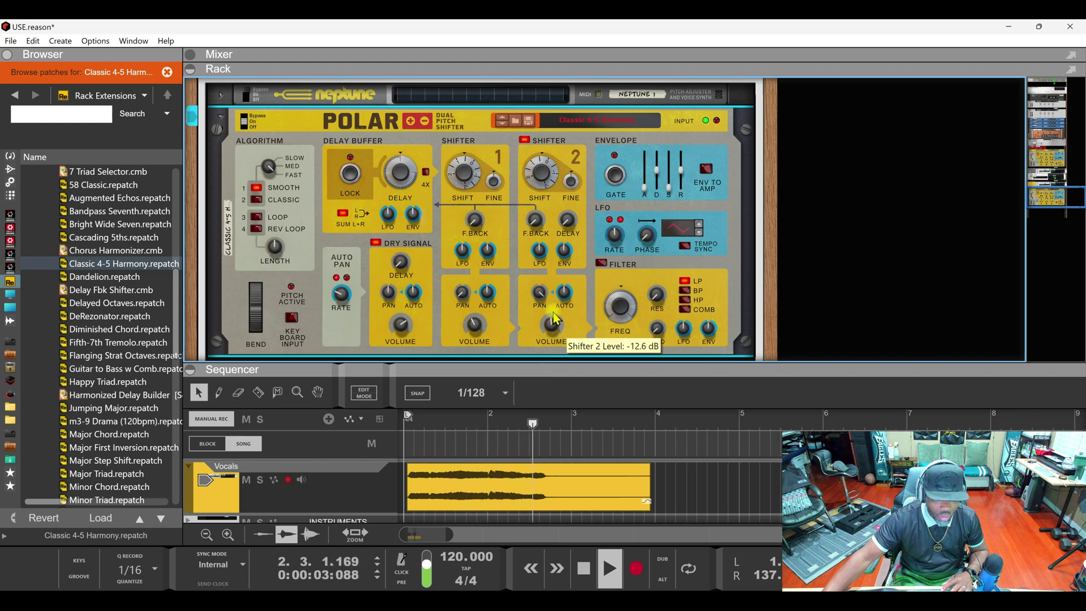
pyautogui.press('space')
# Try Shifter 2 pitch settings such as -2 and -11 semitones on Polar while replaying the Vocals clip.
pyautogui.press('space')
pyautogui.moveTo(547, 178)
pyautogui.moveTo(547, 179); pyautogui.dragTo(552, 220)
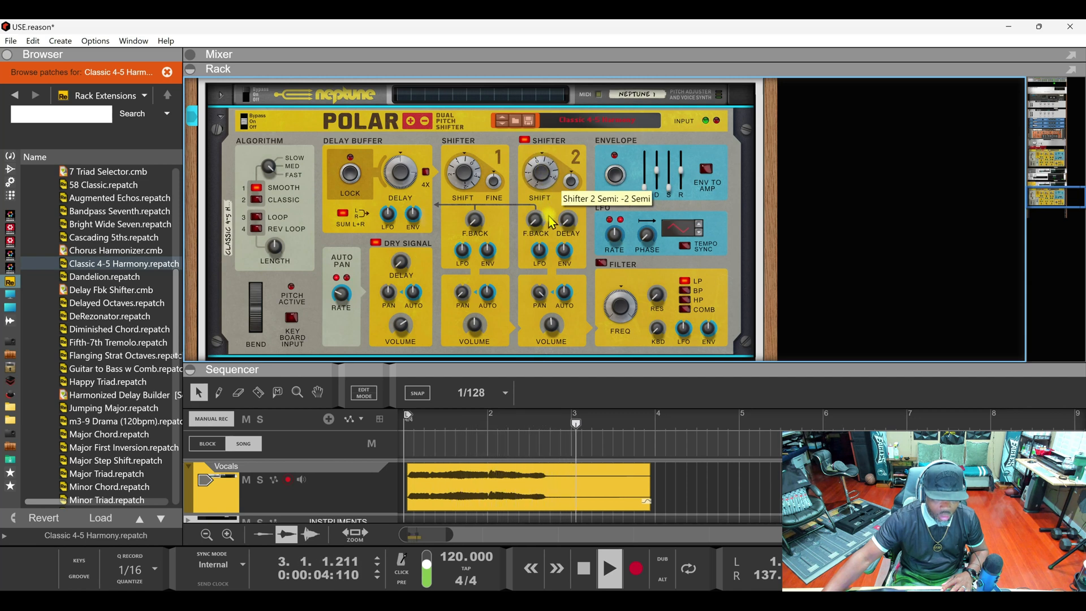
pyautogui.press('space')
pyautogui.press('space')
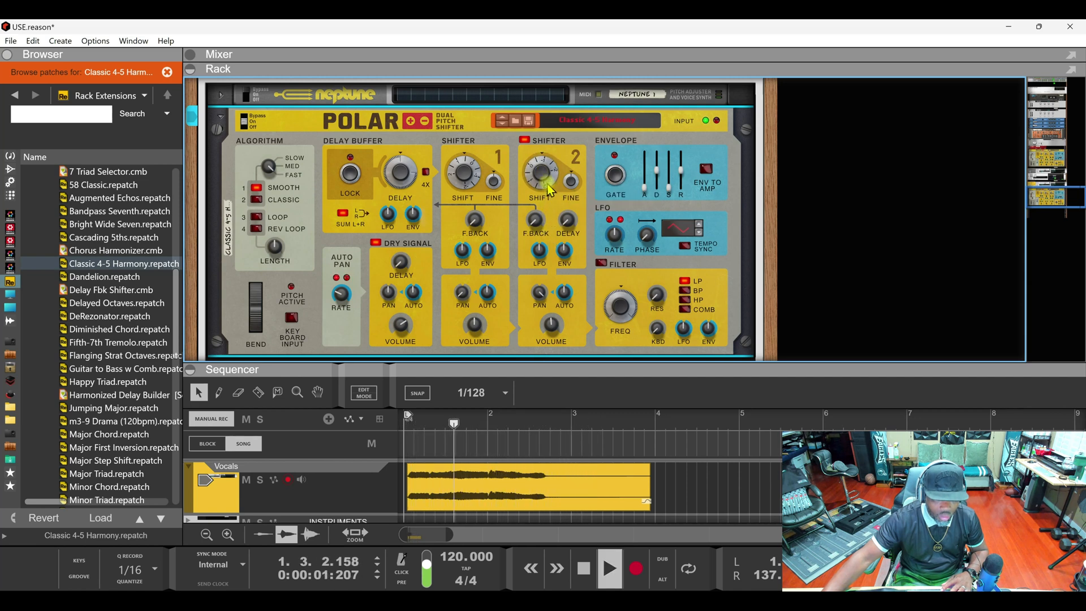
pyautogui.moveTo(548, 184)
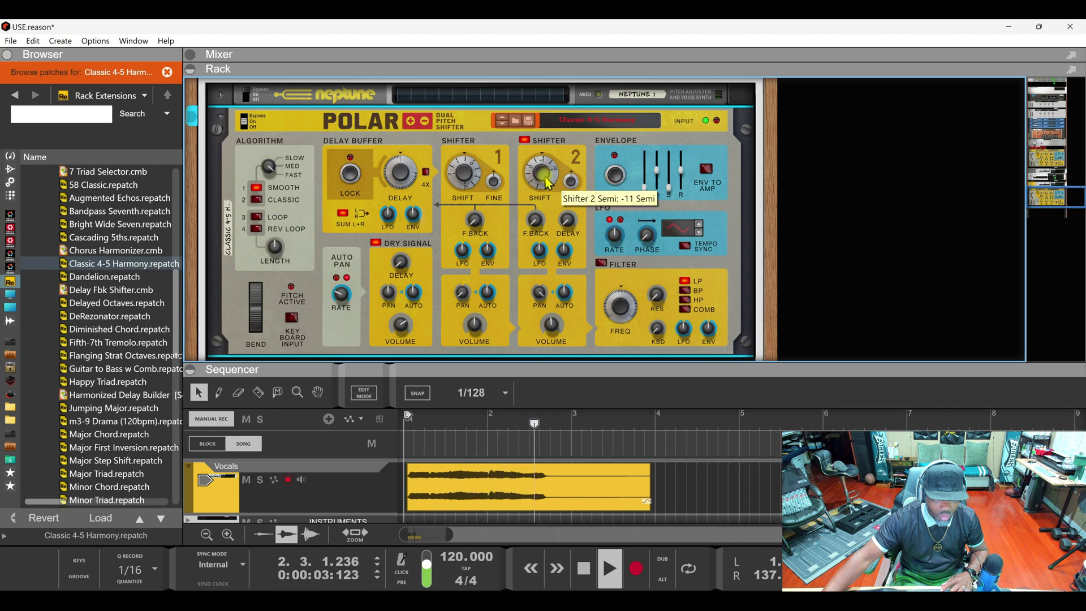
pyautogui.press('space')
# Load the Major Chord harmonizing patch into Polar on the Vocals track.
pyautogui.click(143, 343)
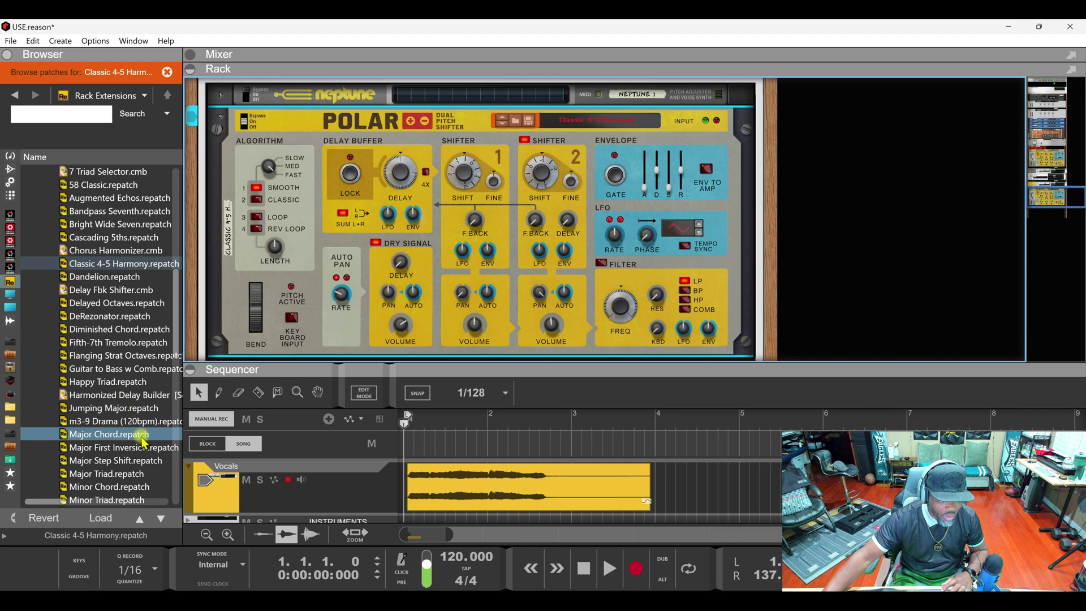
pyautogui.scroll(-2, 143, 442)
pyautogui.moveTo(116, 409); pyautogui.dragTo(363, 241)
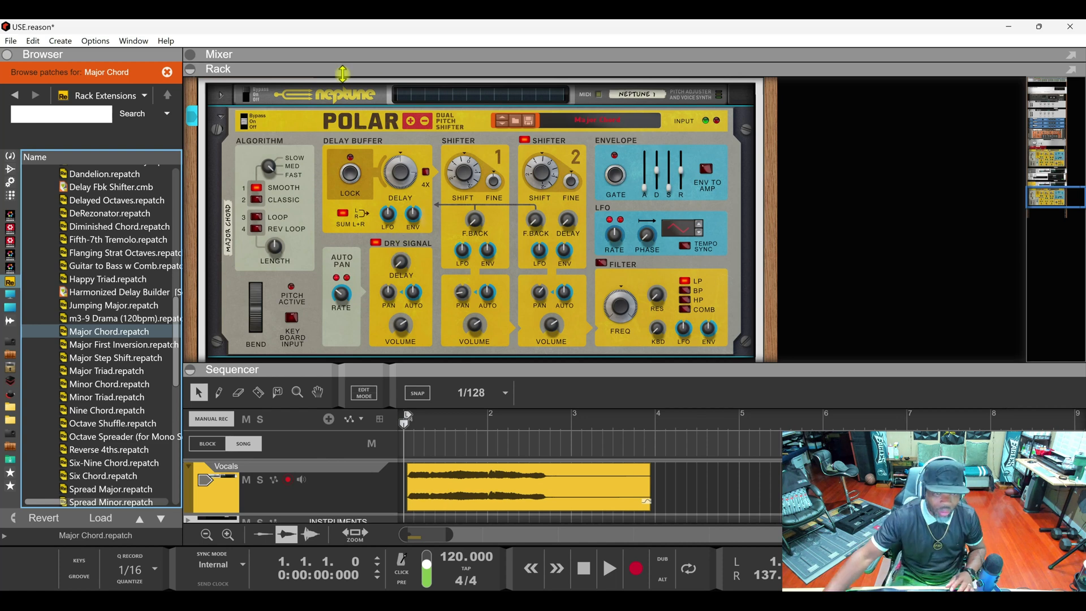
# Delete the Polar Dual Pitch Shifter from the Vocals track.
pyautogui.click(288, 130)
pyautogui.press('Delete')
pyautogui.press('Return')
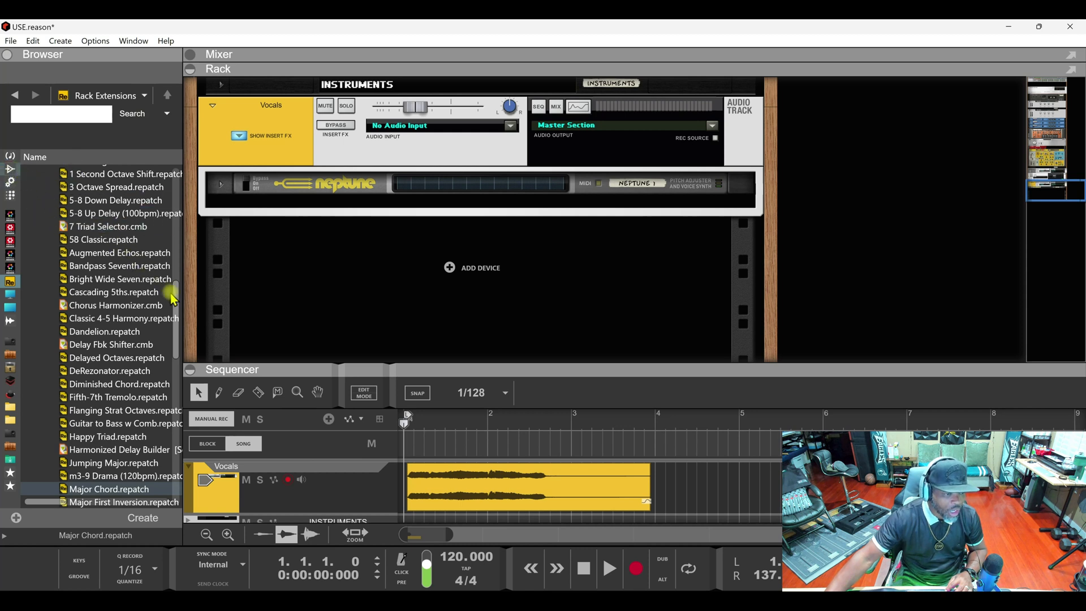
# Add The Echo from the Effects devices to the Vocals track below Neptune.
pyautogui.click(11, 169)
pyautogui.scroll(-4, 121, 280)
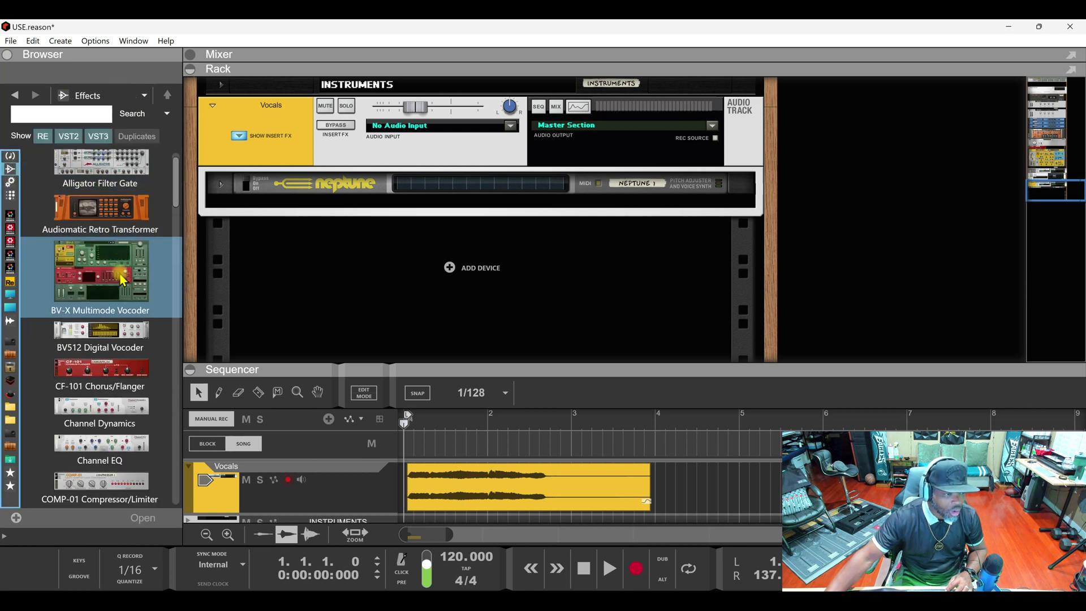
pyautogui.scroll(-5, 122, 278)
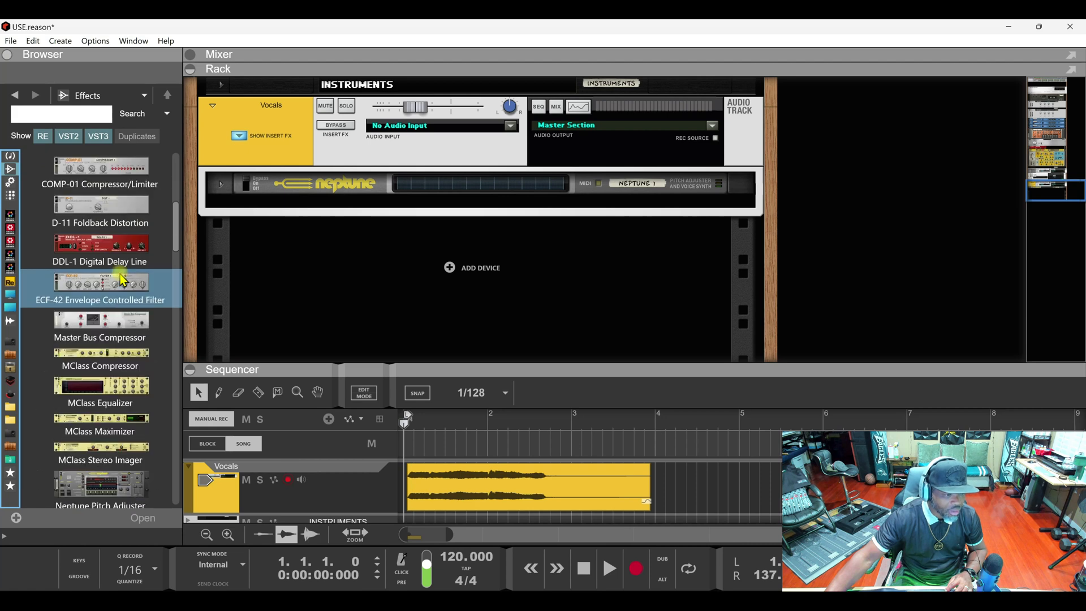
pyautogui.scroll(-3, 122, 279)
pyautogui.scroll(-7, 121, 279)
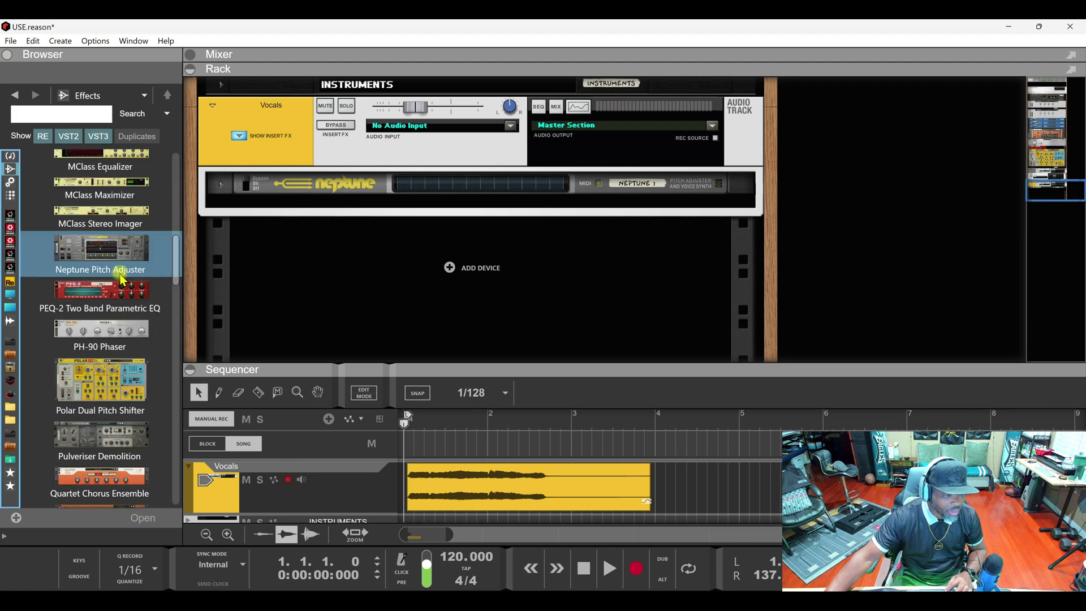
pyautogui.scroll(-9, 121, 278)
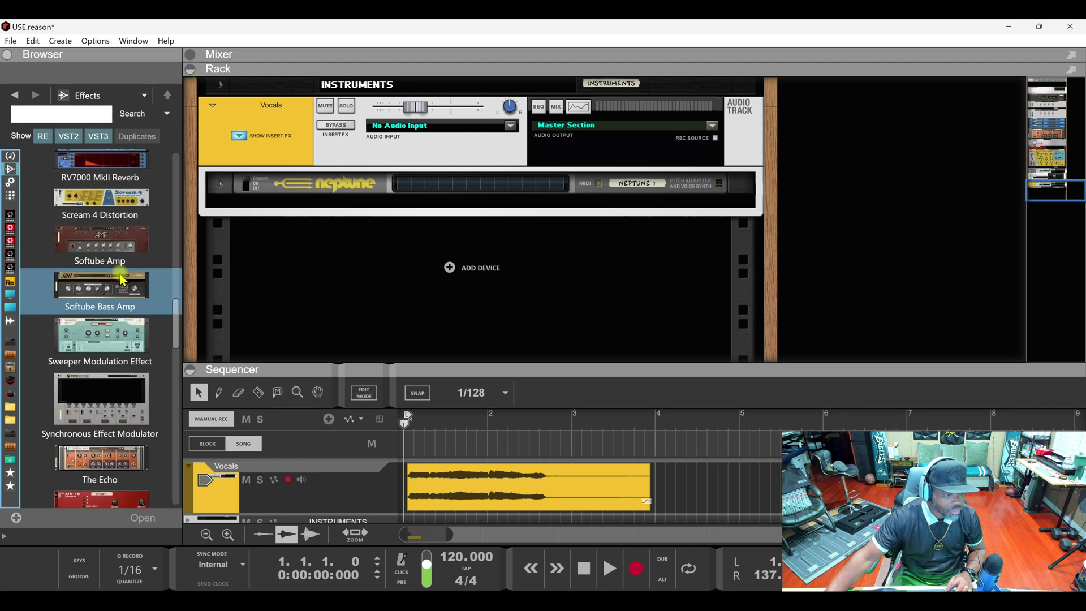
pyautogui.scroll(-4, 122, 279)
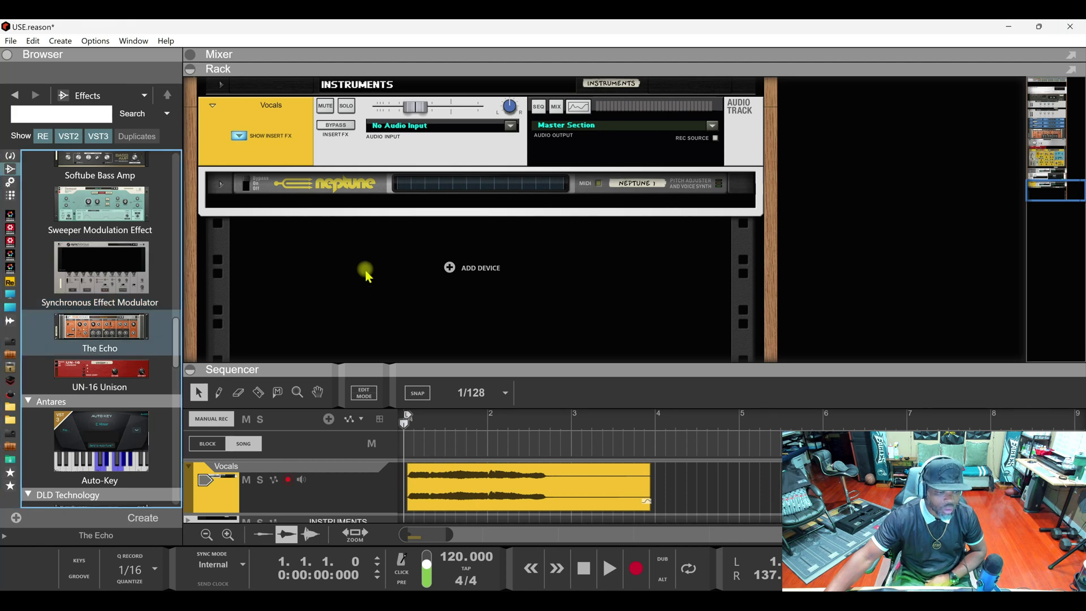
pyautogui.click(101, 332)
pyautogui.moveTo(100, 332); pyautogui.dragTo(300, 201)
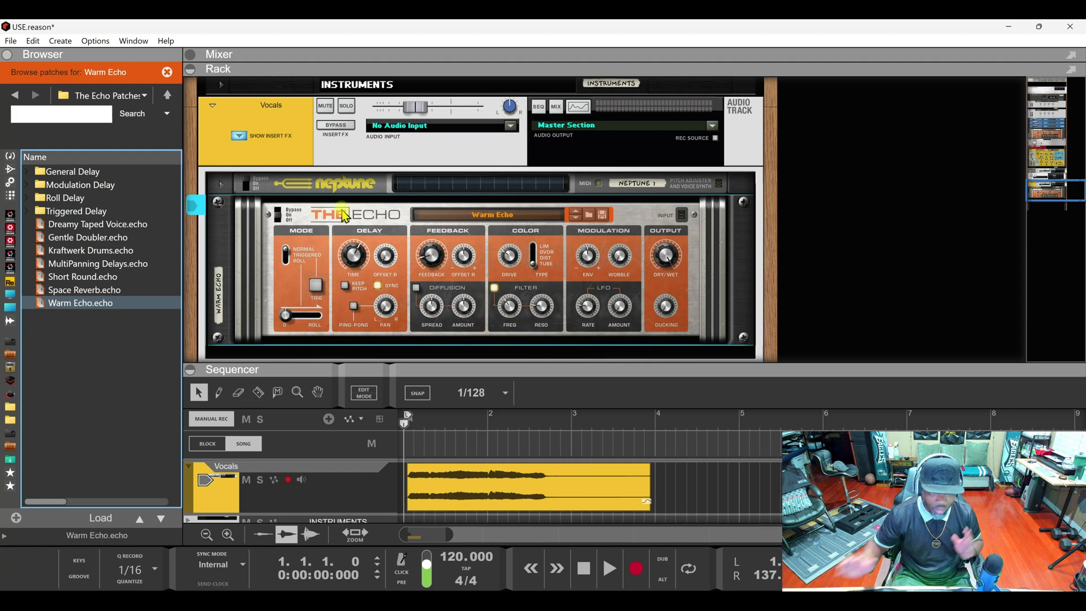
# Play the Vocals clip twice to audition The Echo's Warm Echo patch.
pyautogui.press('space')
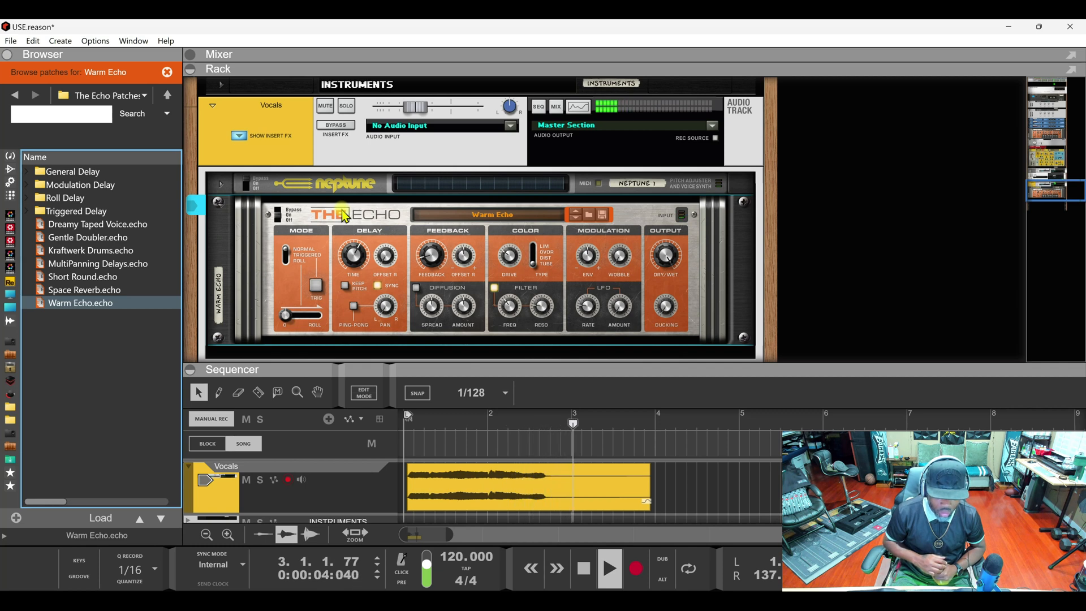
pyautogui.press('space')
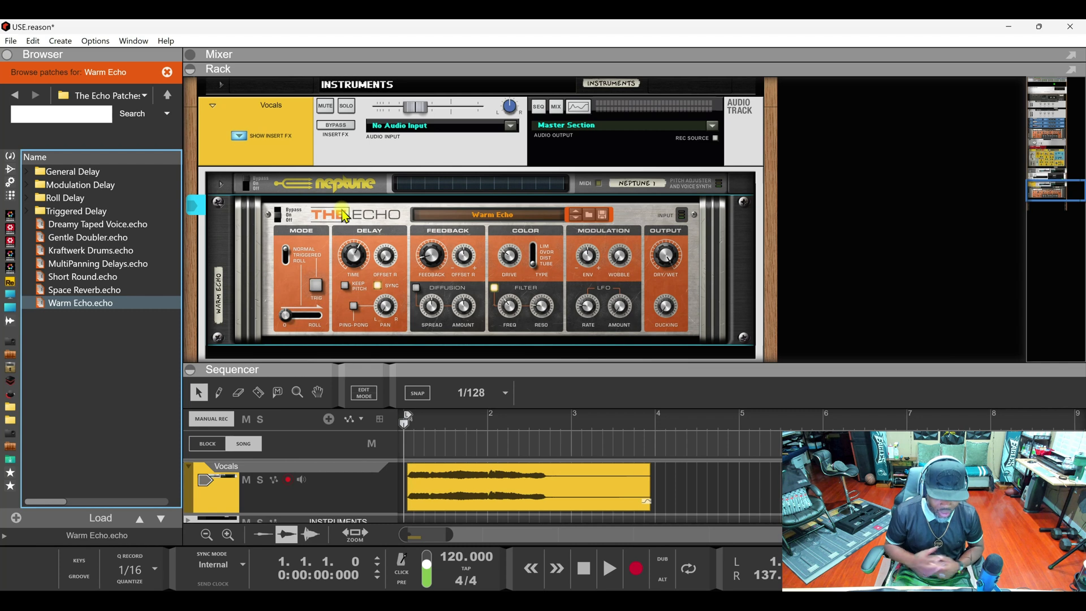
pyautogui.click(667, 305)
pyautogui.moveTo(663, 232); pyautogui.dragTo(661, 210)
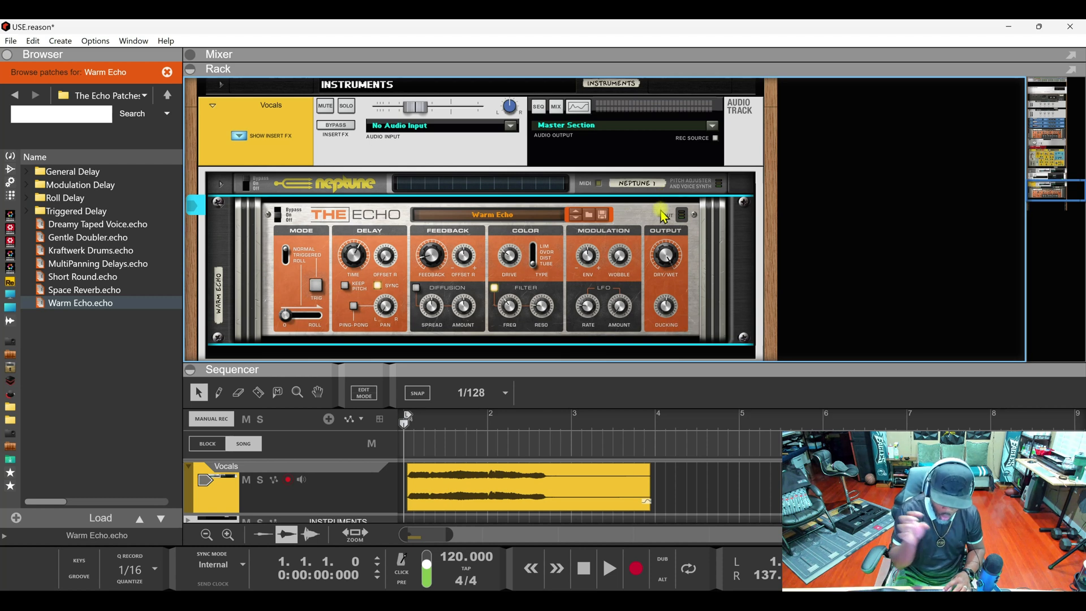
pyautogui.press('space')
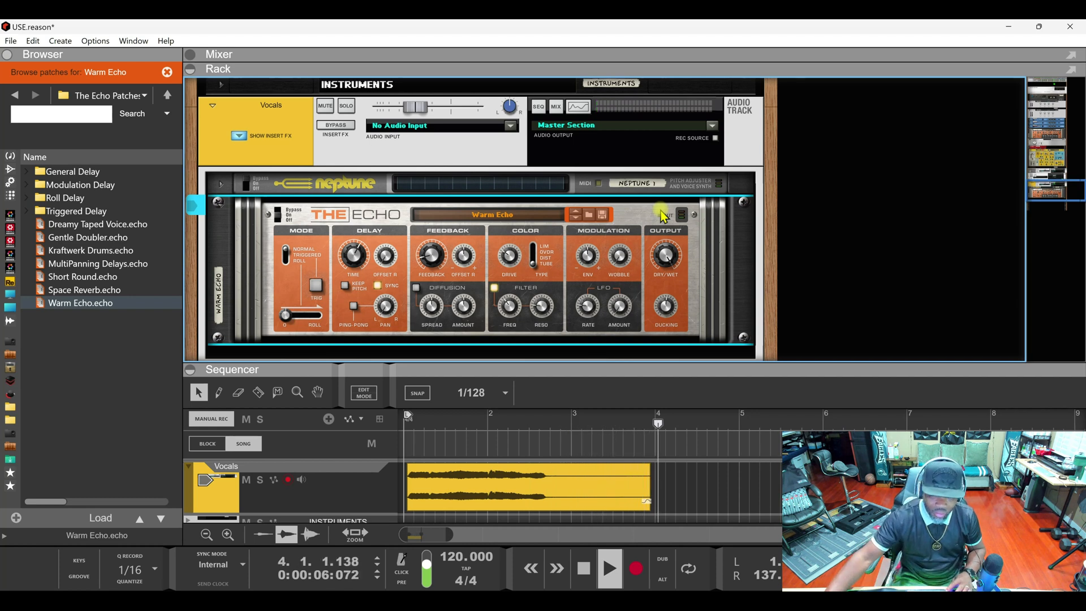
pyautogui.press('space')
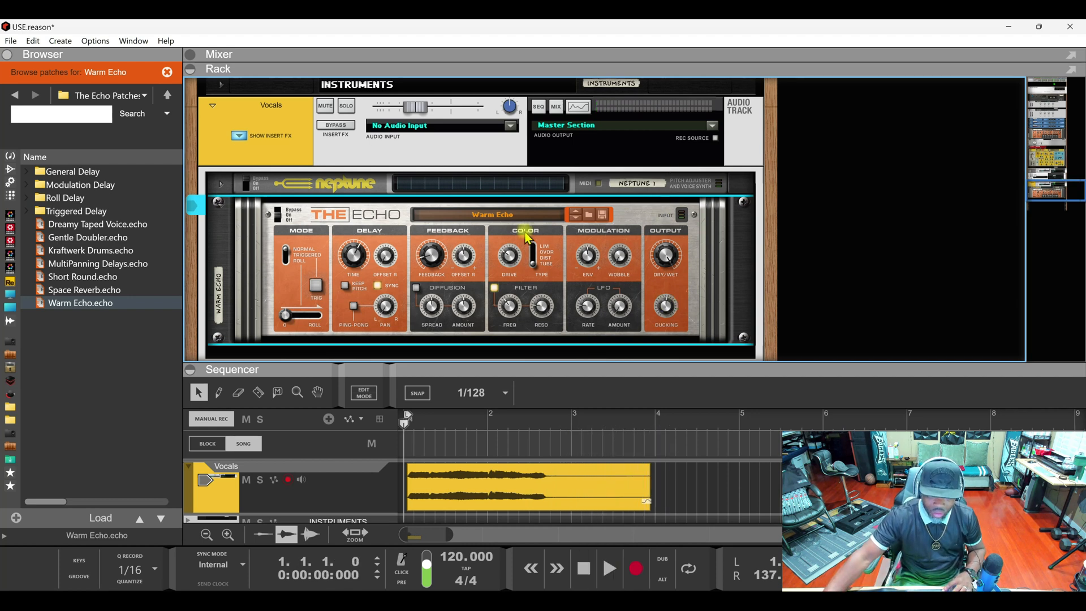
# Step The Echo through the Dreamy Taped Voice, Gentle Doubler and Kraftwerk Drums patches while replaying the Vocals clip.
pyautogui.click(575, 218)
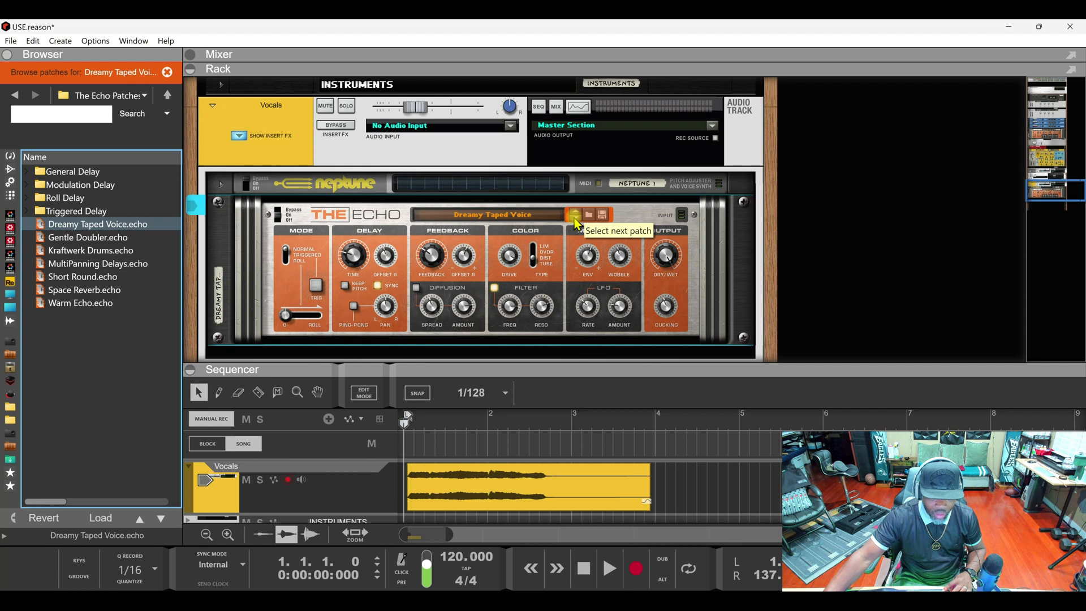
pyautogui.click(575, 219)
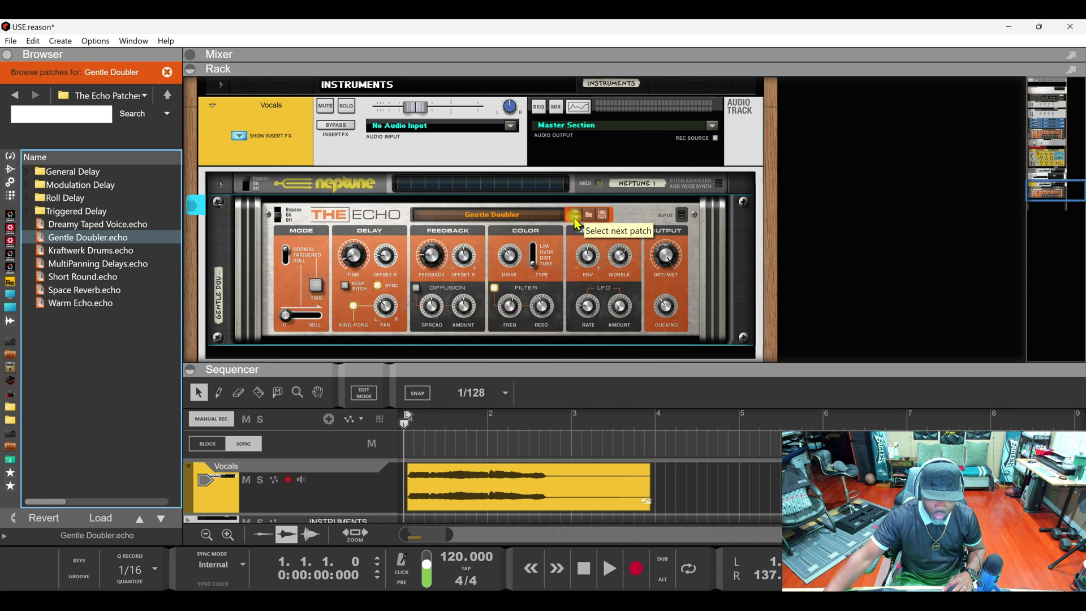
pyautogui.press('space')
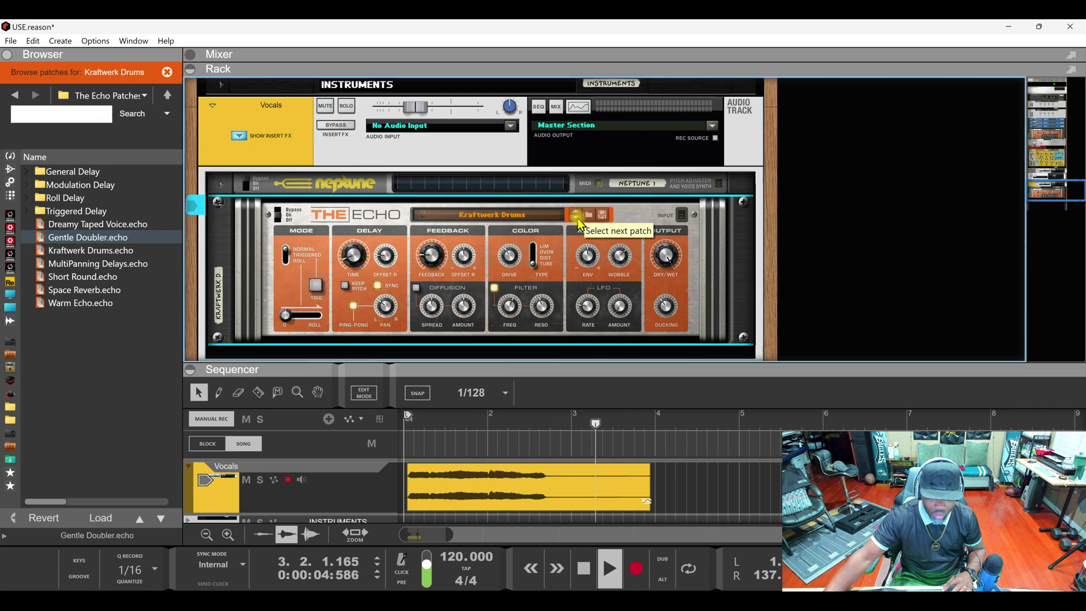
pyautogui.click(576, 219)
pyautogui.press('space')
pyautogui.press('space')
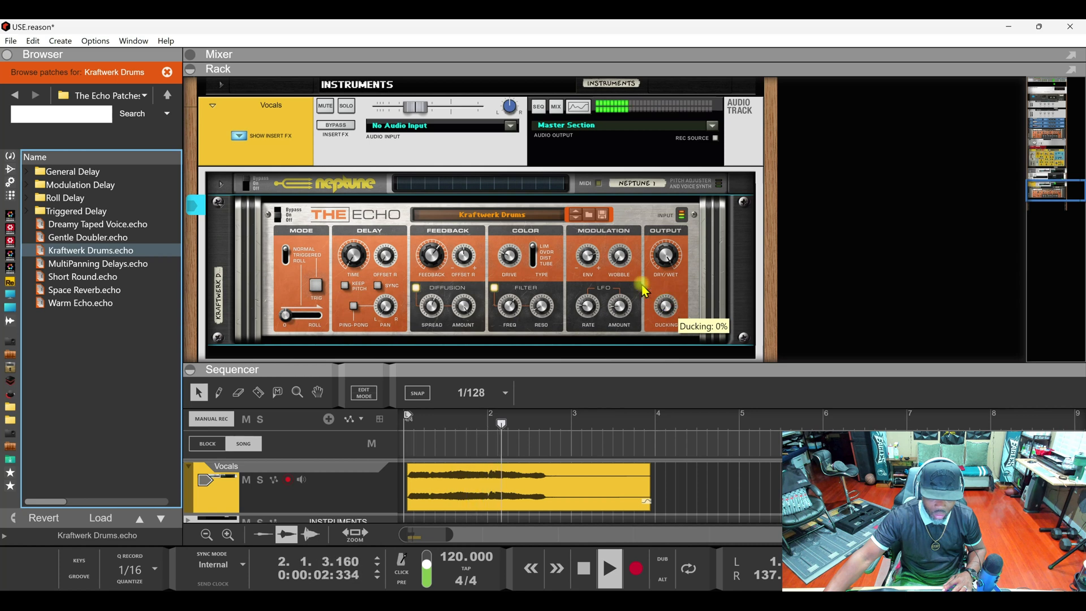
# Load the MultiPanning Delays patch into The Echo and audition it on the Vocals clip.
pyautogui.click(578, 219)
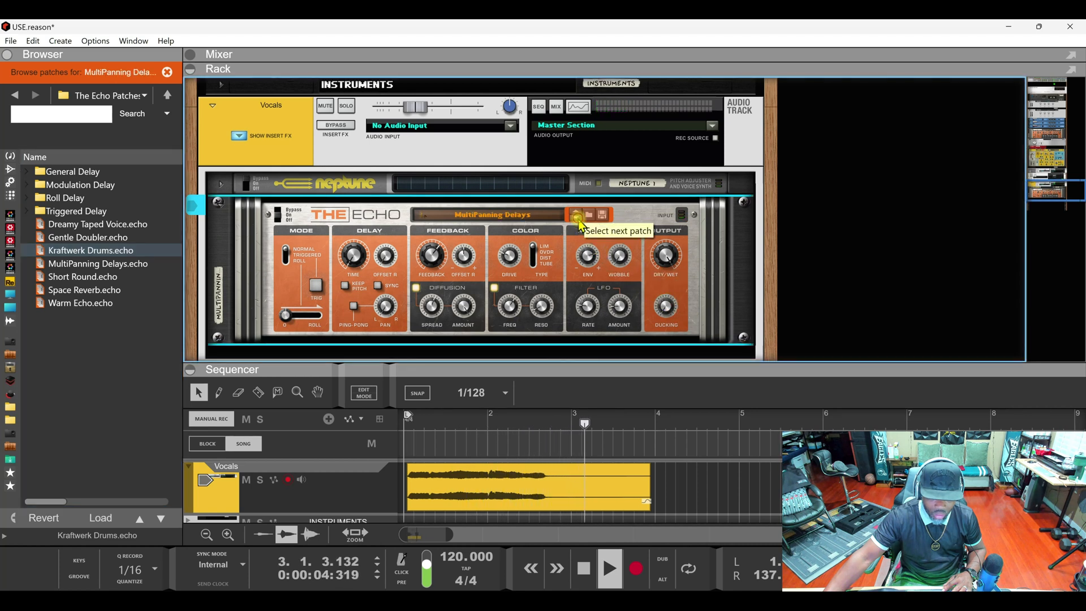
pyautogui.press('space')
pyautogui.press('space')
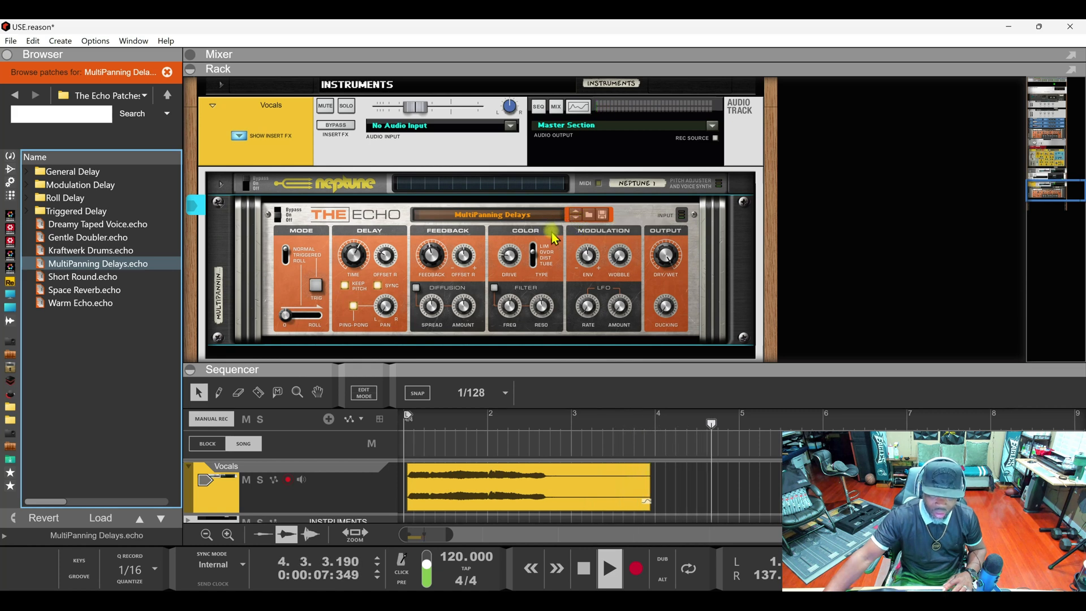
pyautogui.press('space')
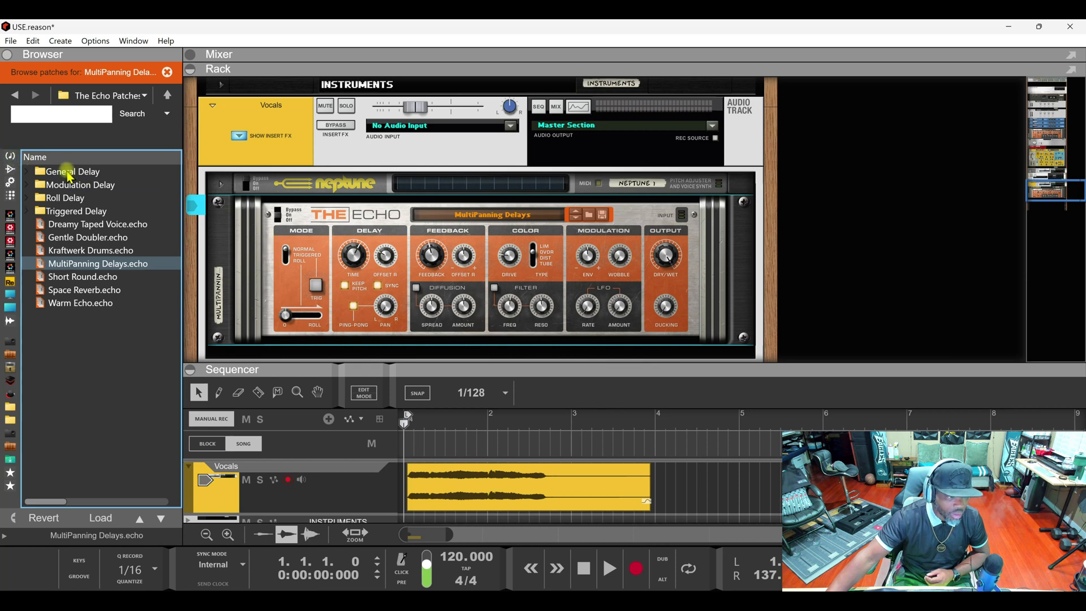
# Delete The Echo from the Vocals track.
pyautogui.click(304, 208)
pyautogui.press('Delete')
pyautogui.press('Return')
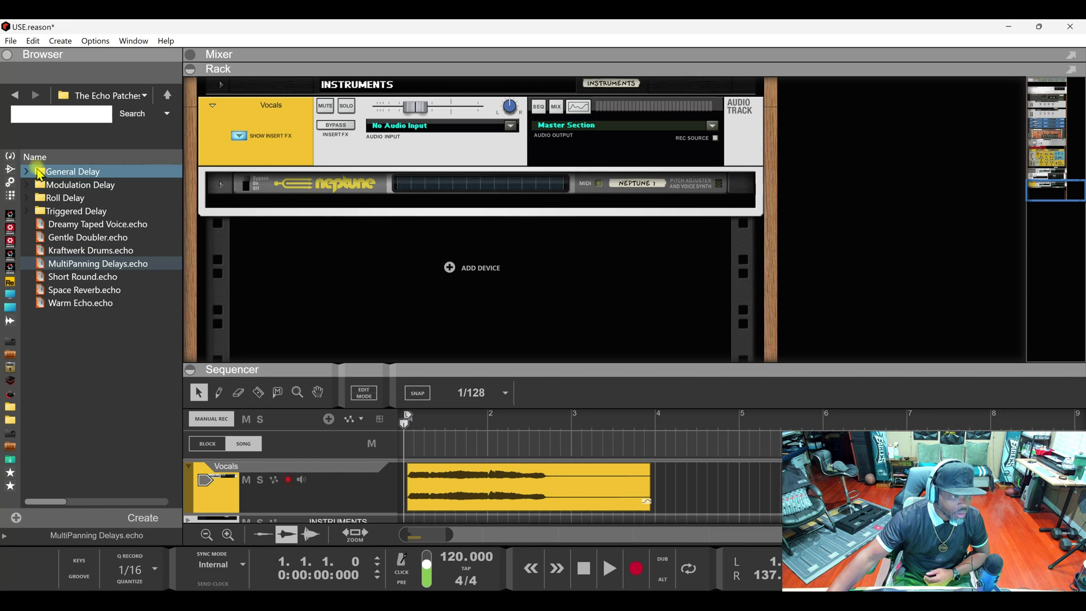
# Browse the Rack Extensions for another vocal effect and examine the patches in the Scales & Chords folder.
pyautogui.click(10, 170)
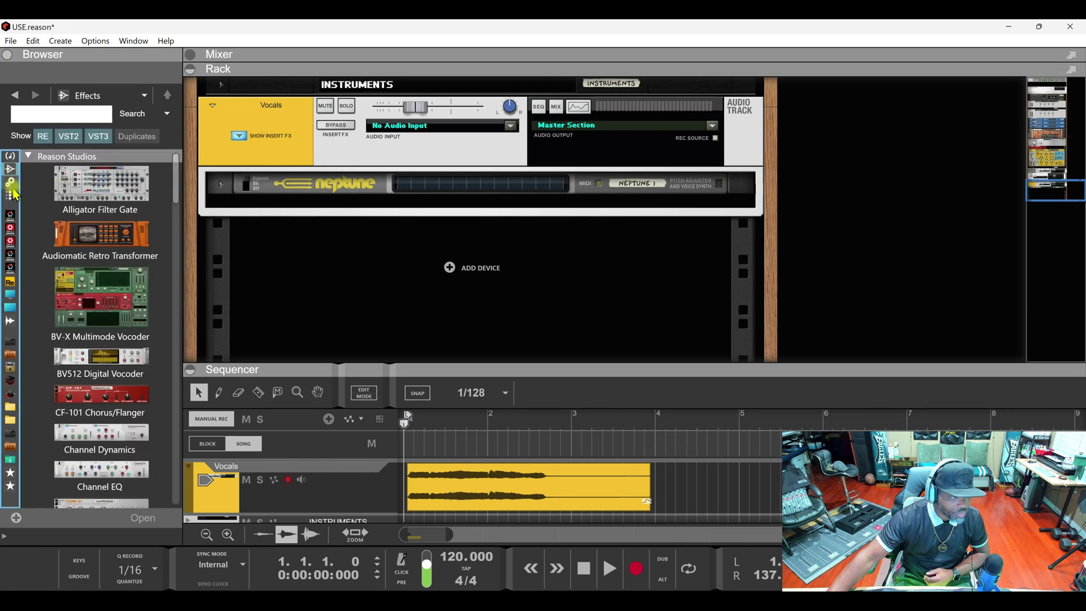
pyautogui.click(10, 281)
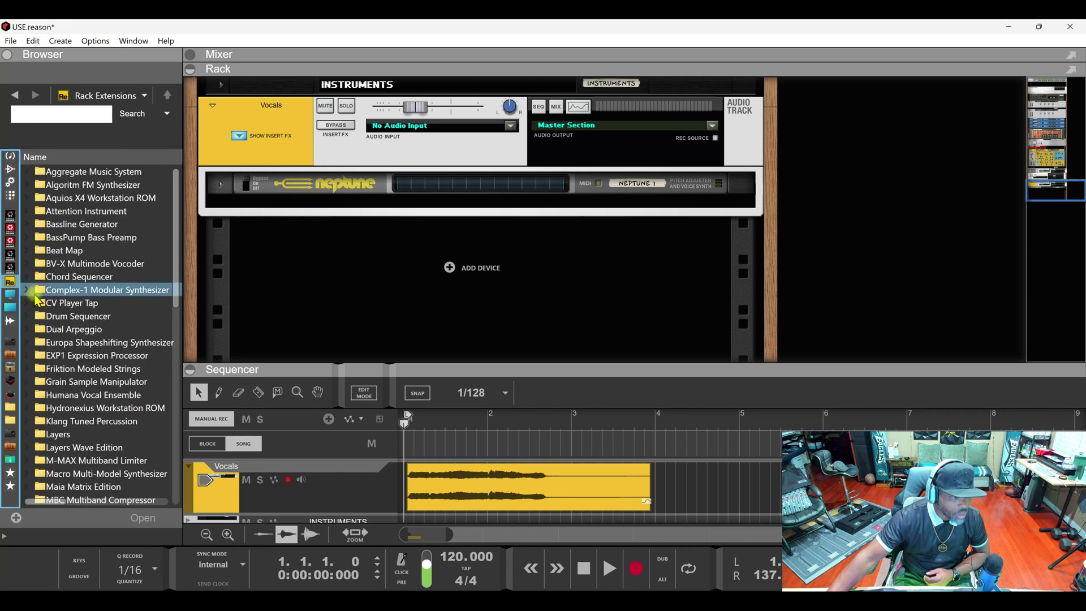
pyautogui.scroll(-5, 66, 339)
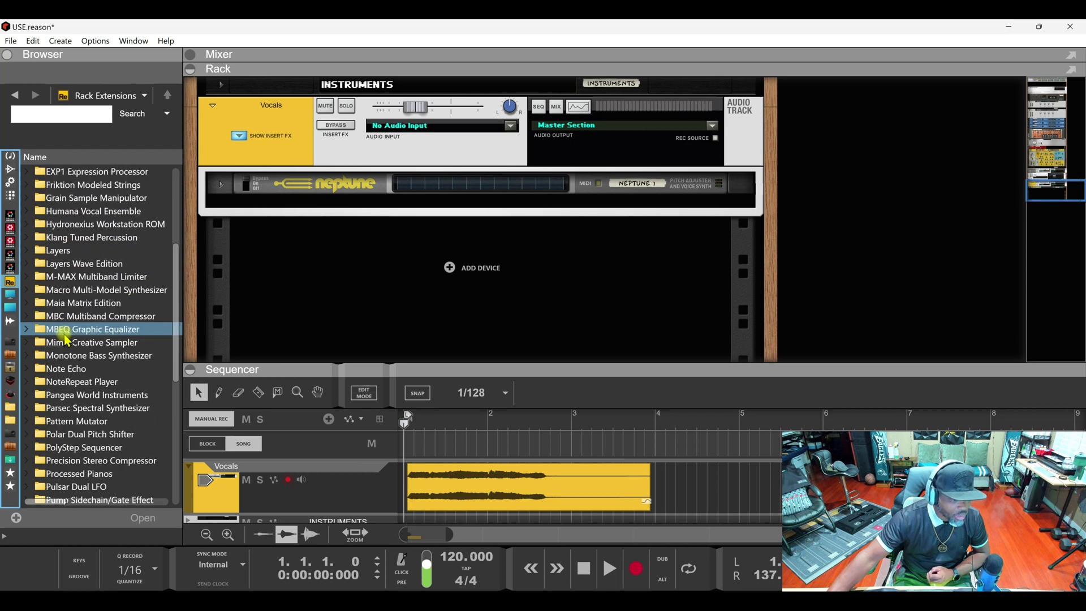
pyautogui.scroll(-3, 66, 340)
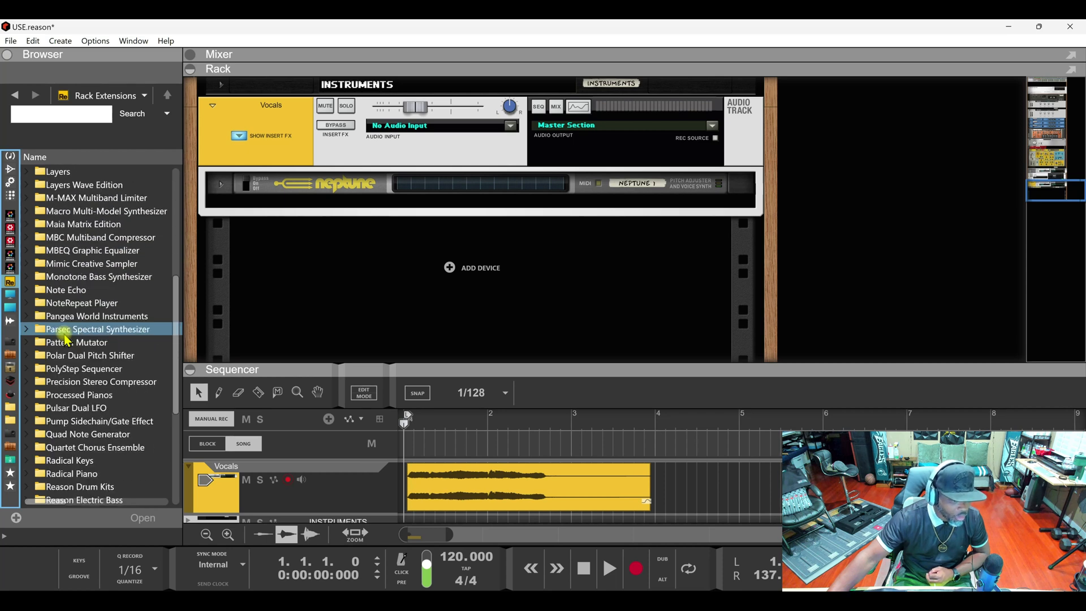
pyautogui.scroll(-2, 67, 339)
pyautogui.scroll(3, 66, 340)
pyautogui.scroll(-4, 66, 339)
pyautogui.scroll(-3, 67, 340)
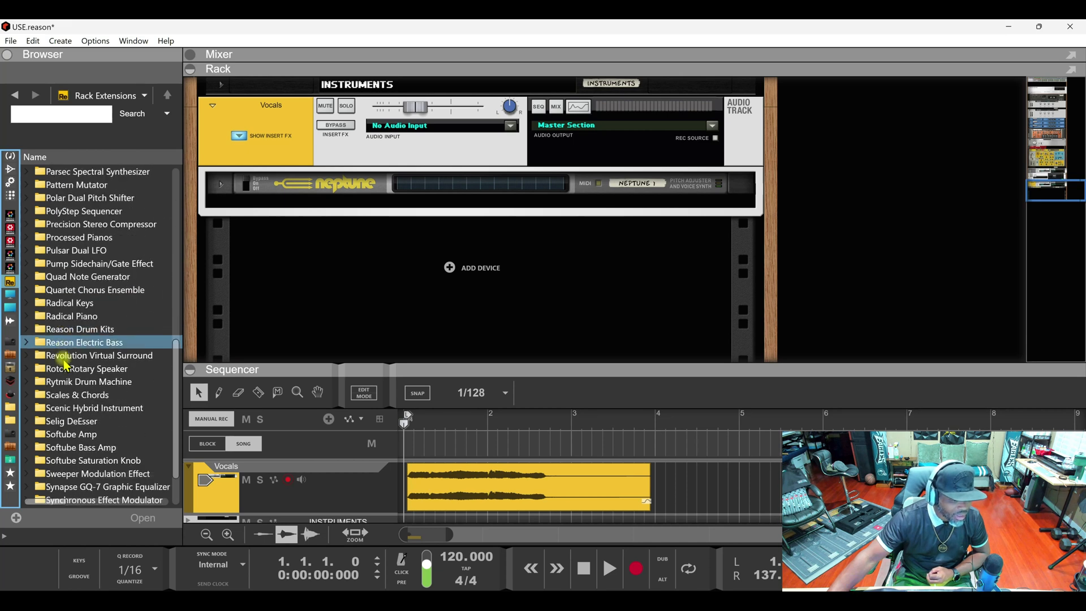
pyautogui.click(28, 395)
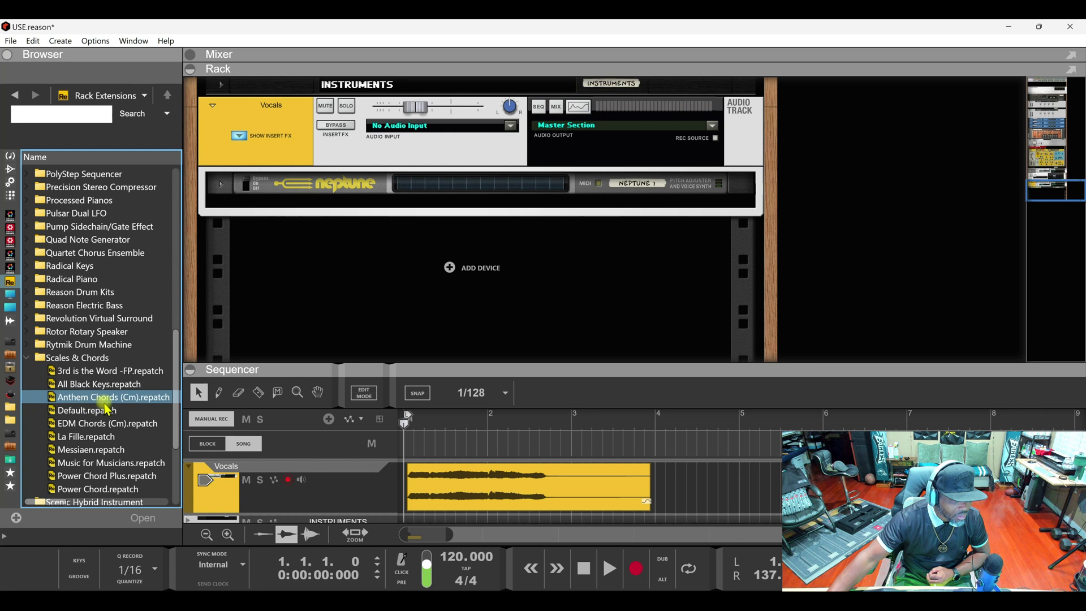
pyautogui.scroll(-1, 128, 412)
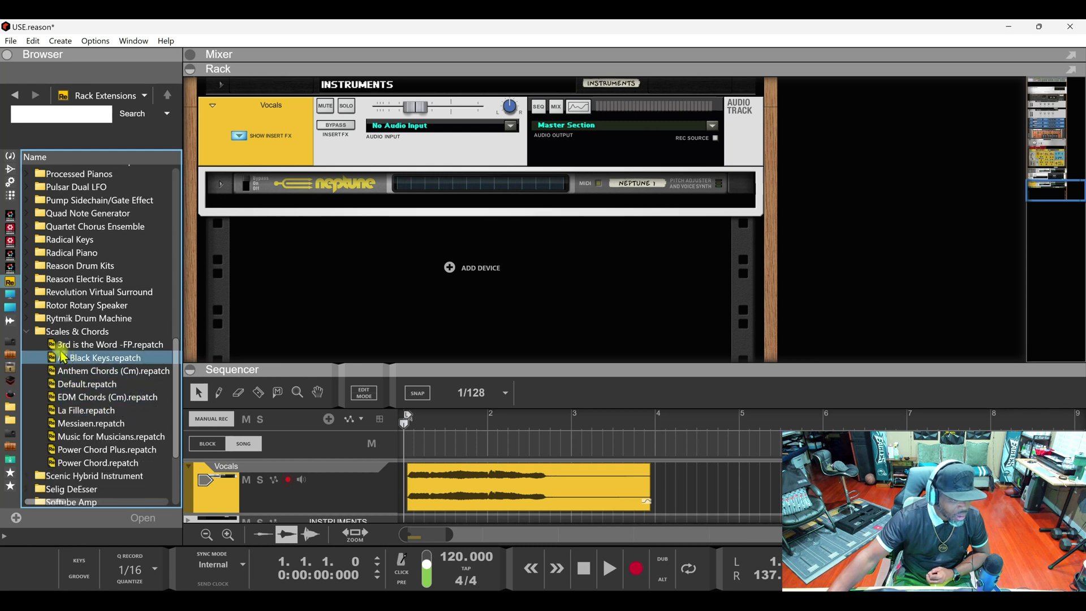
pyautogui.click(27, 332)
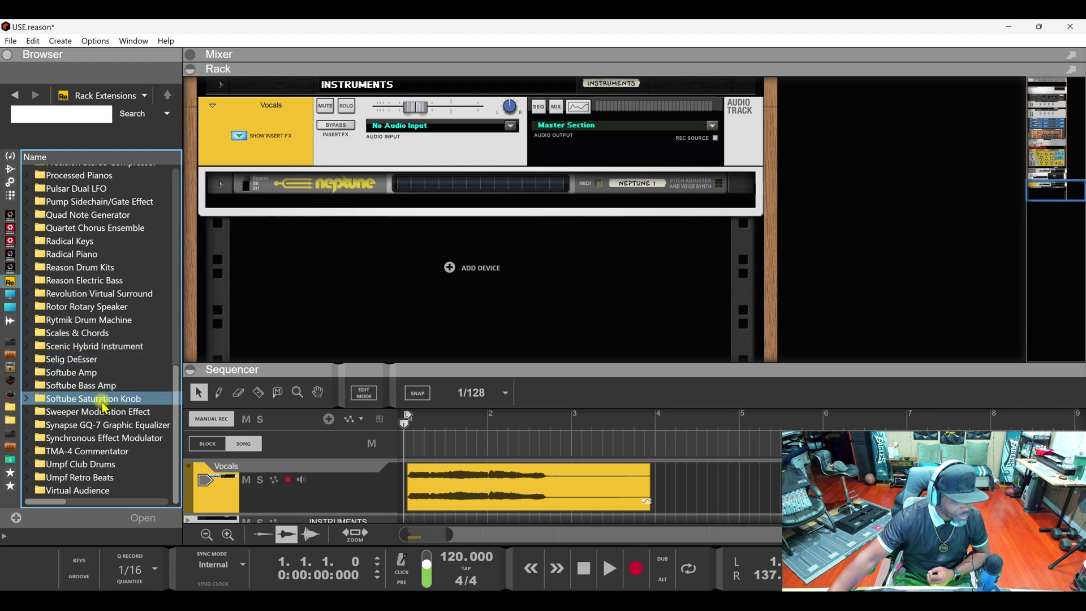
# Look back through the Rack Extensions folders for a suitable vocal effect, and return to the Effects devices.
pyautogui.scroll(6, 104, 406)
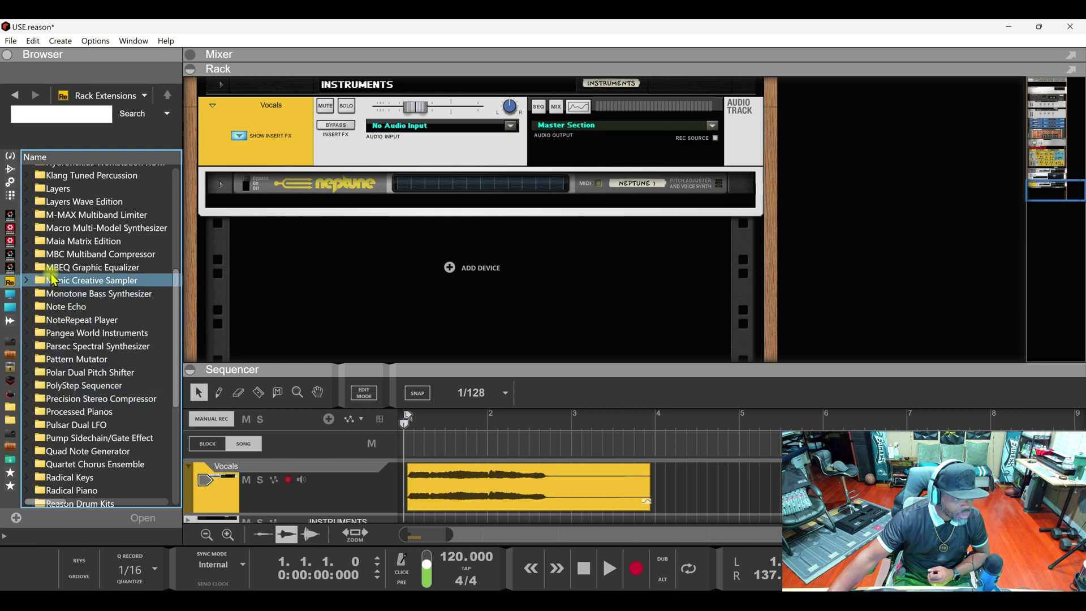
pyautogui.scroll(4, 53, 278)
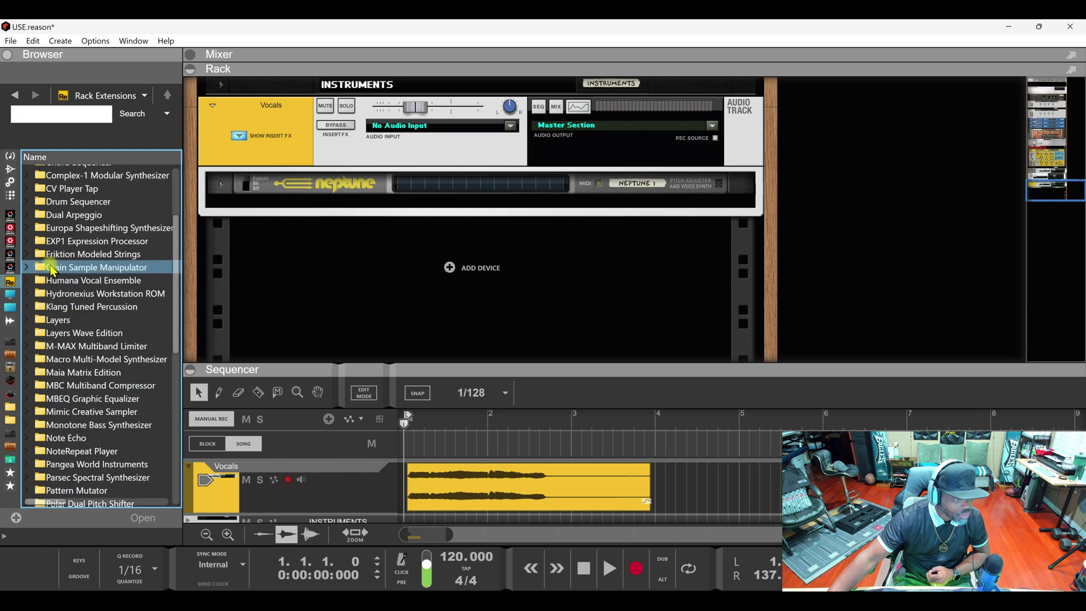
pyautogui.scroll(2, 64, 280)
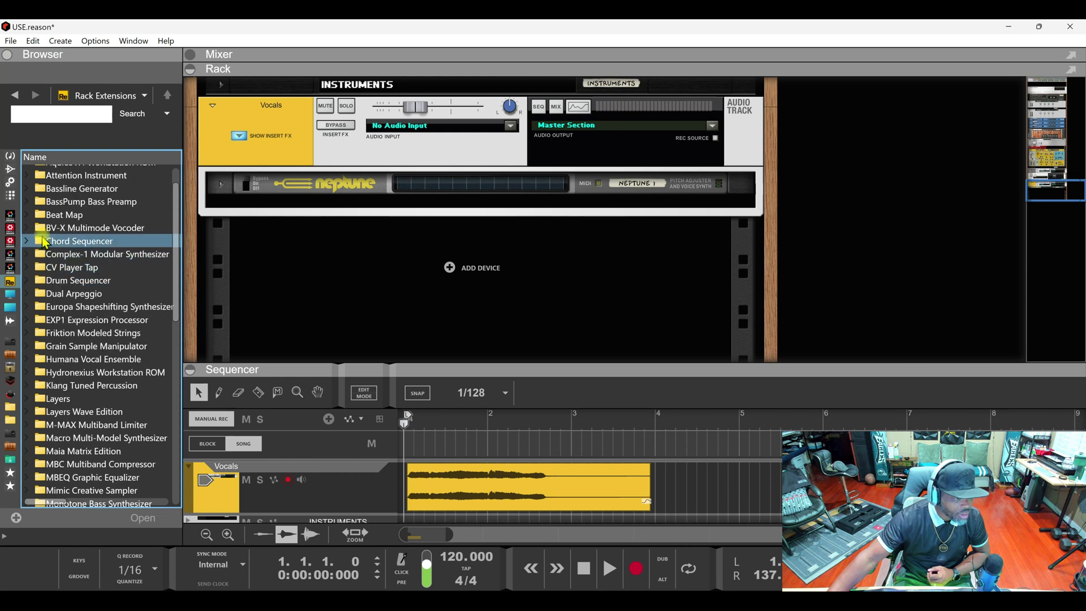
pyautogui.scroll(1, 52, 260)
pyautogui.scroll(-1, 53, 260)
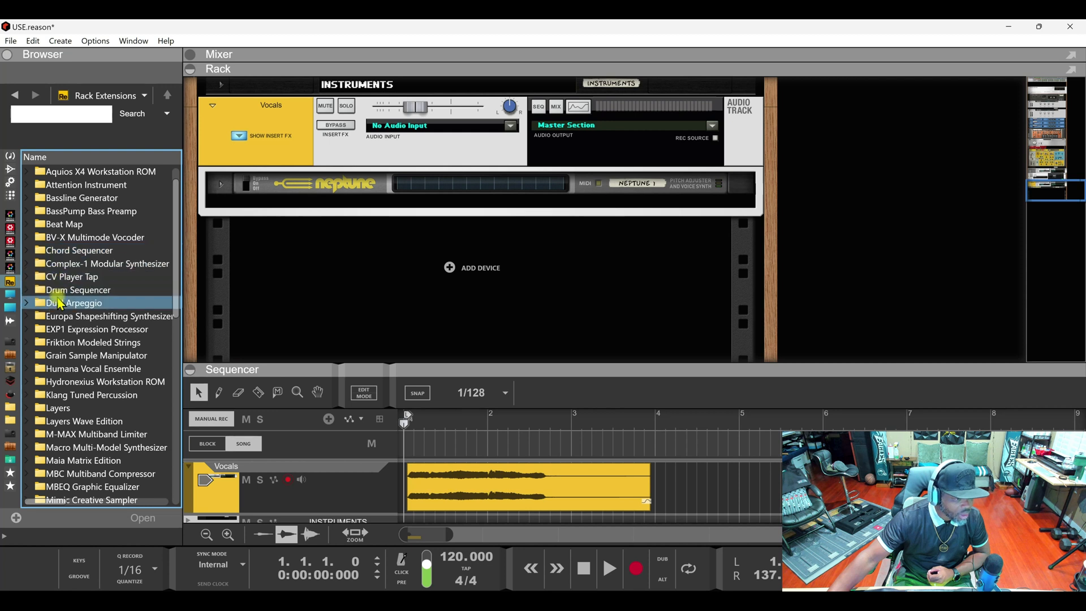
pyautogui.scroll(-1, 60, 303)
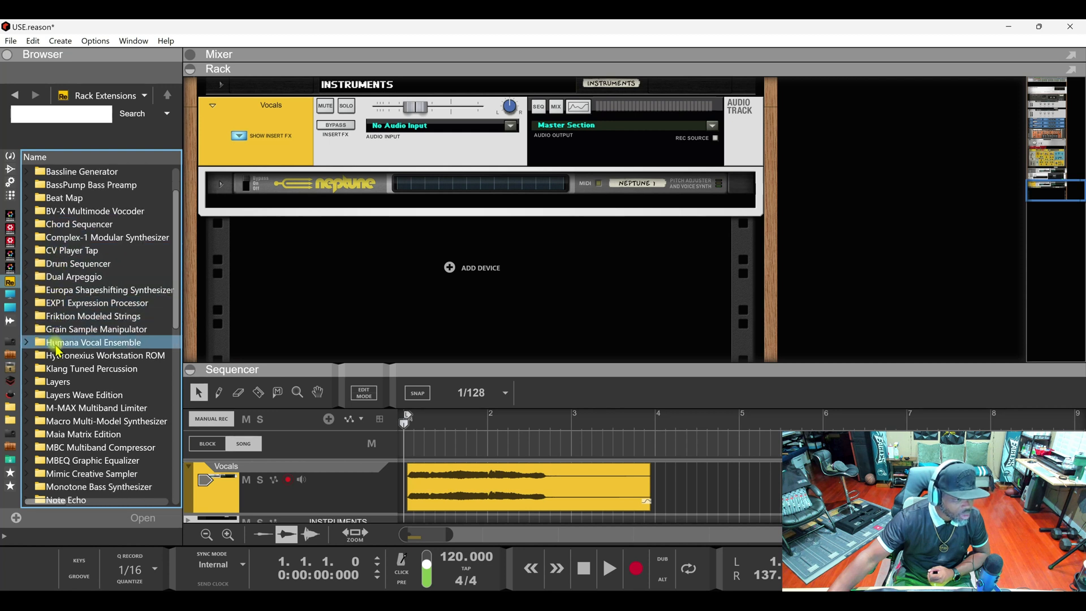
pyautogui.scroll(-3, 58, 362)
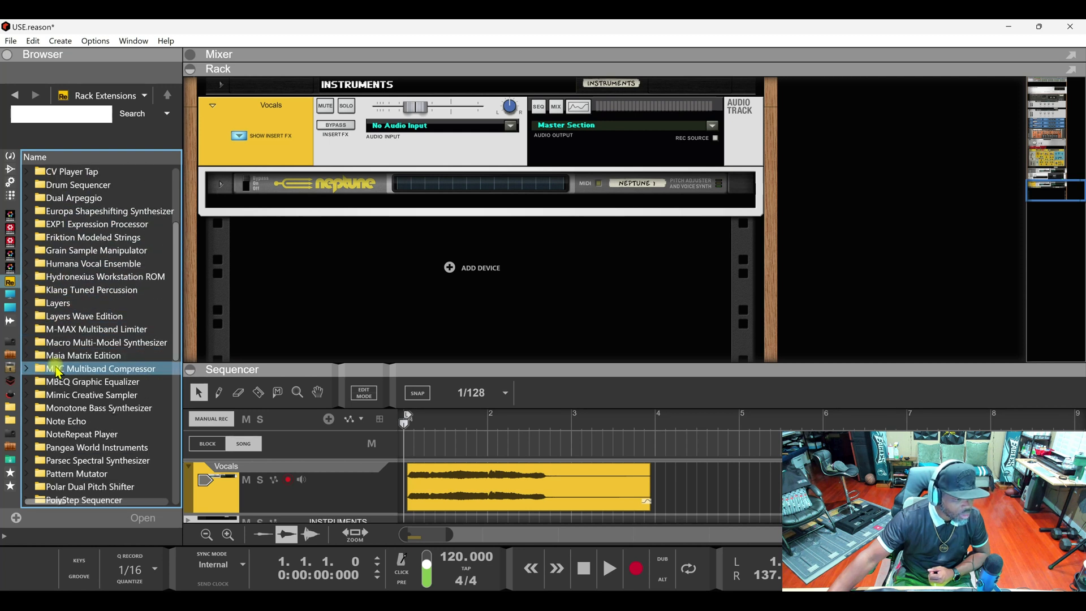
pyautogui.scroll(-2, 58, 372)
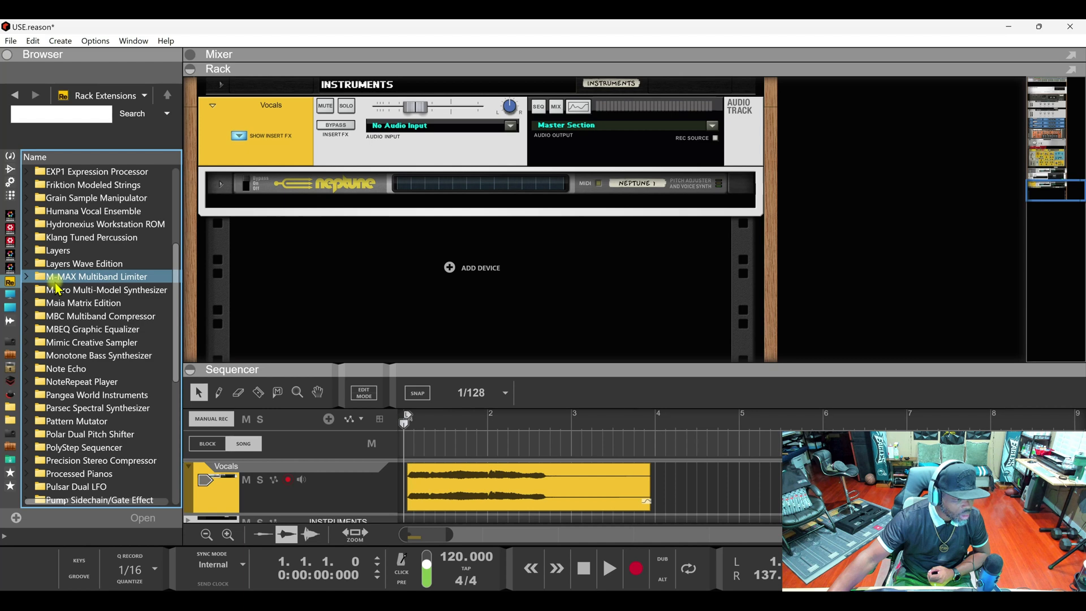
pyautogui.click(10, 169)
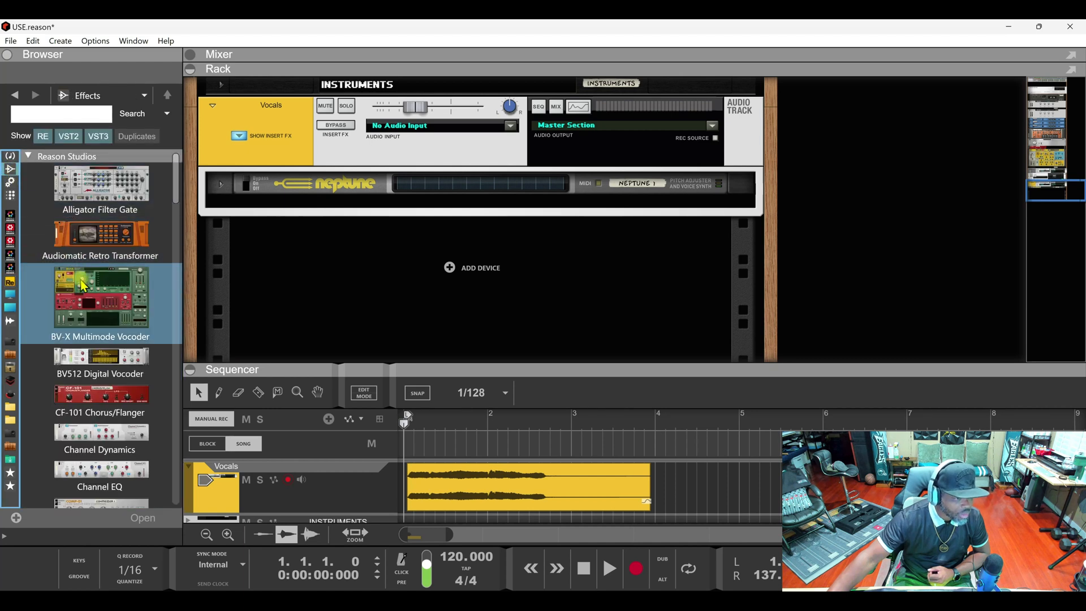
# Add a BV-X Multimode Vocoder below Neptune on the Vocals track.
pyautogui.moveTo(93, 302); pyautogui.dragTo(116, 247)
pyautogui.doubleClick(124, 297)
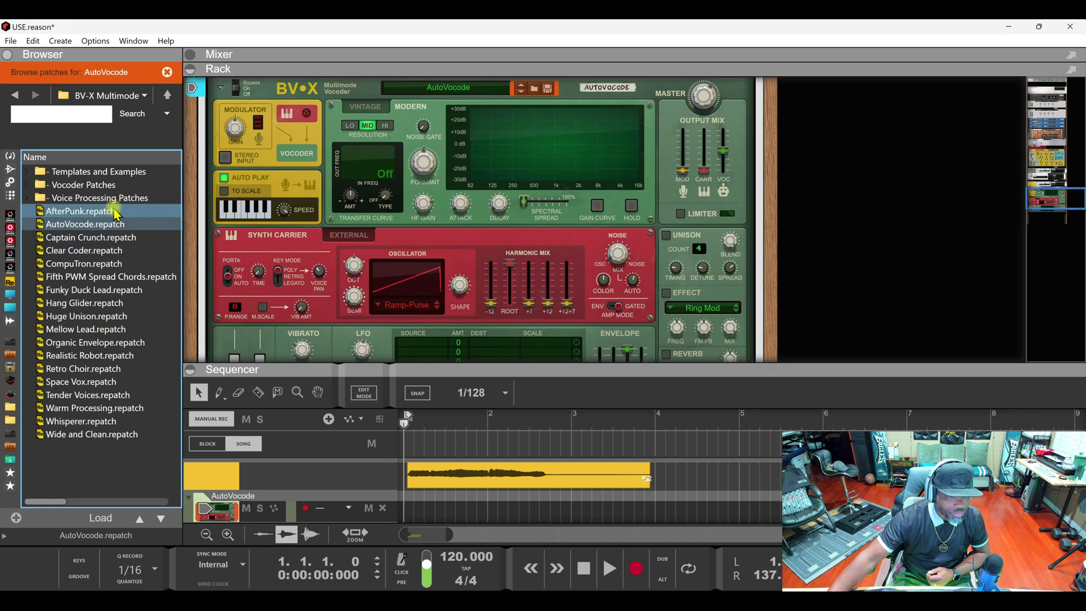
# Examine the BV-X patches in the Voice Processing Patches folder.
pyautogui.click(27, 198)
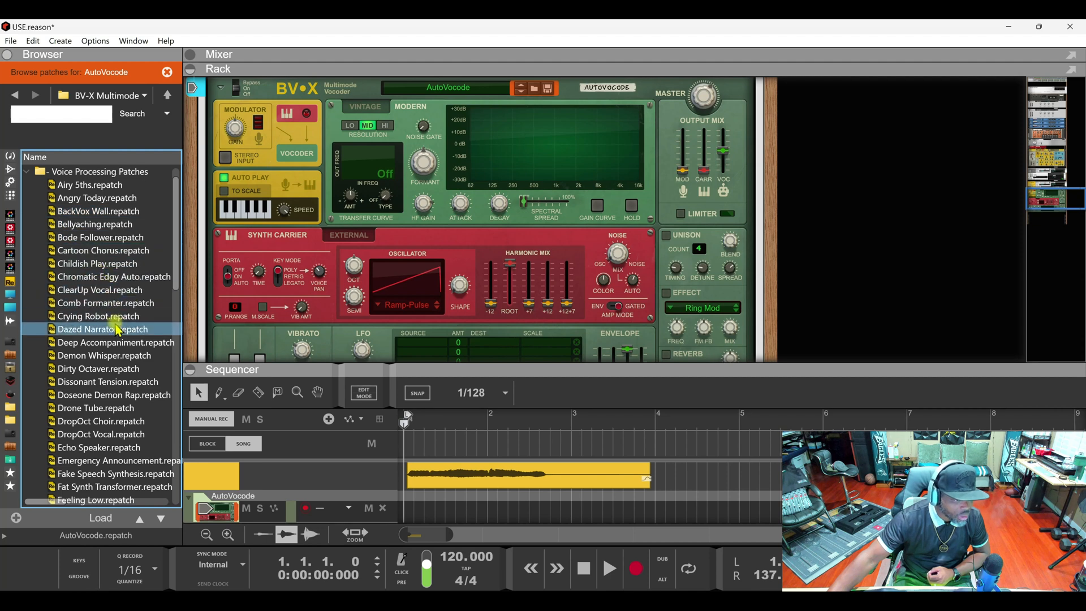
pyautogui.scroll(-3, 117, 331)
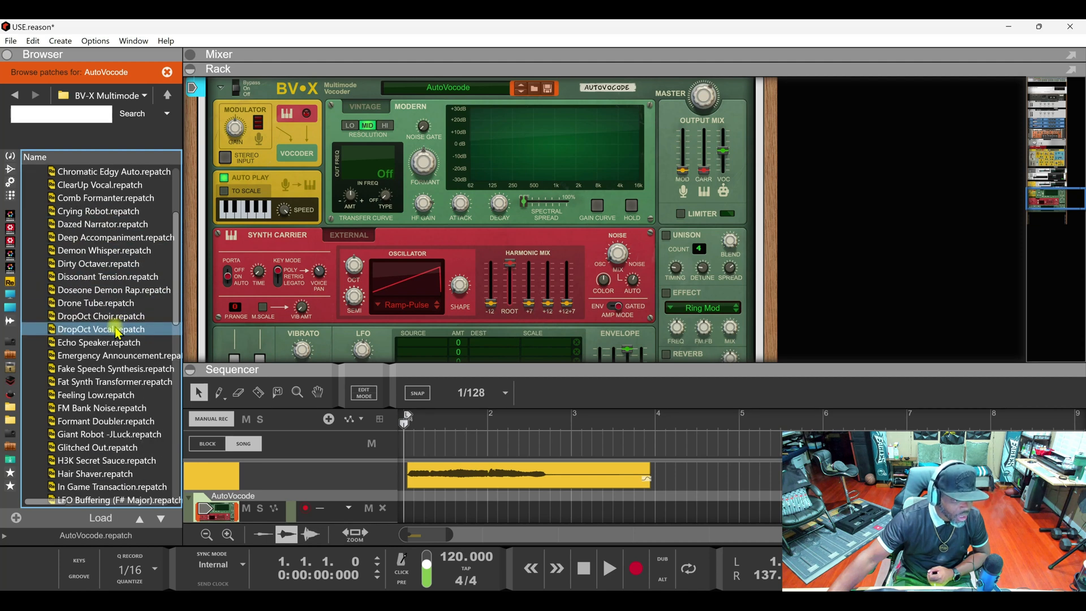
pyautogui.scroll(-2, 117, 331)
pyautogui.scroll(-4, 117, 331)
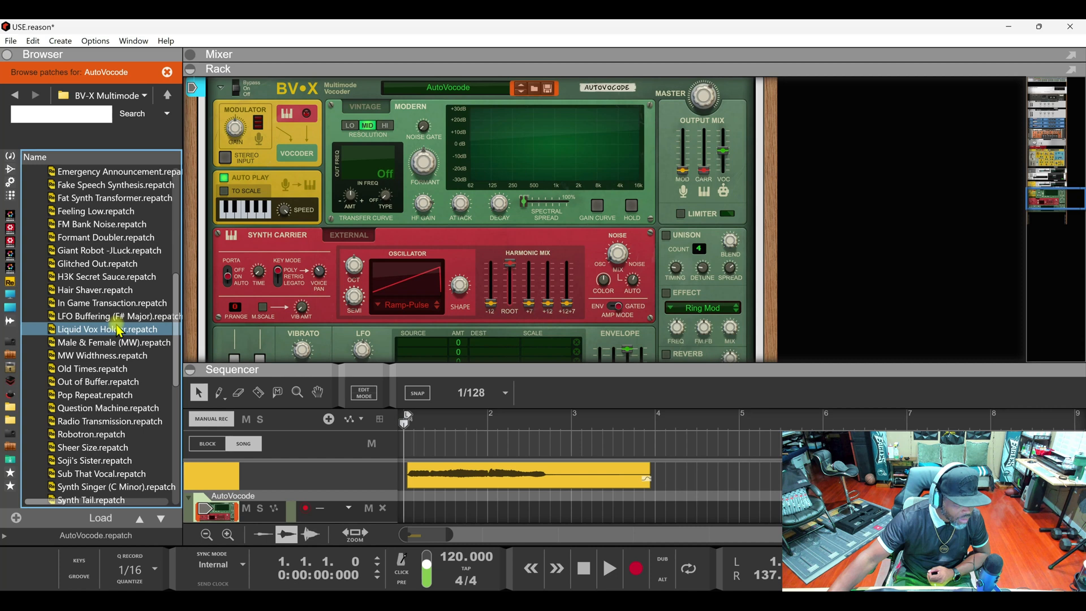
pyautogui.scroll(-3, 117, 331)
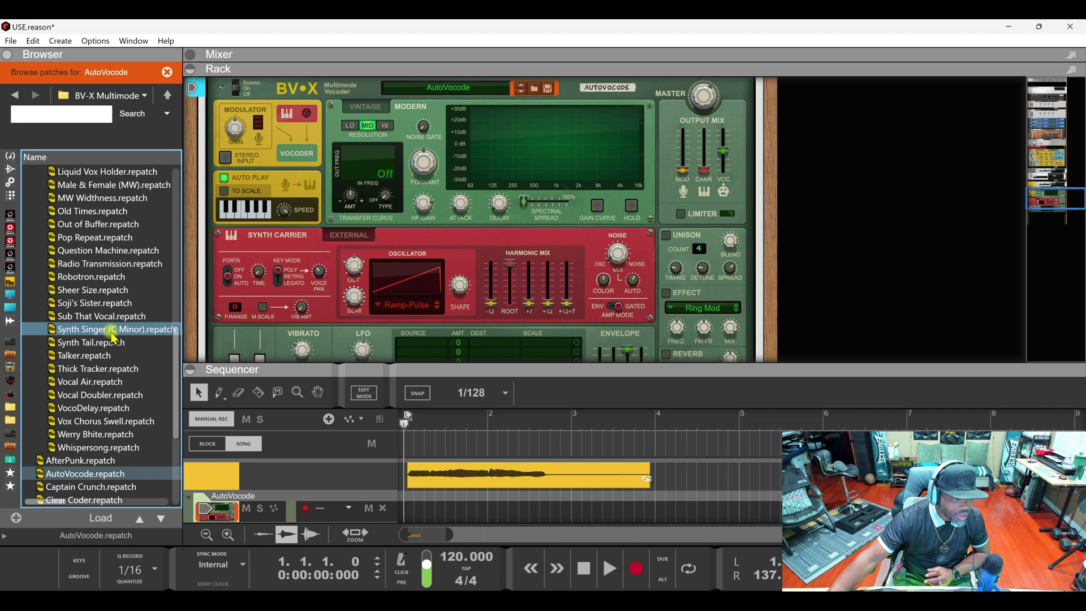
pyautogui.scroll(5, 113, 338)
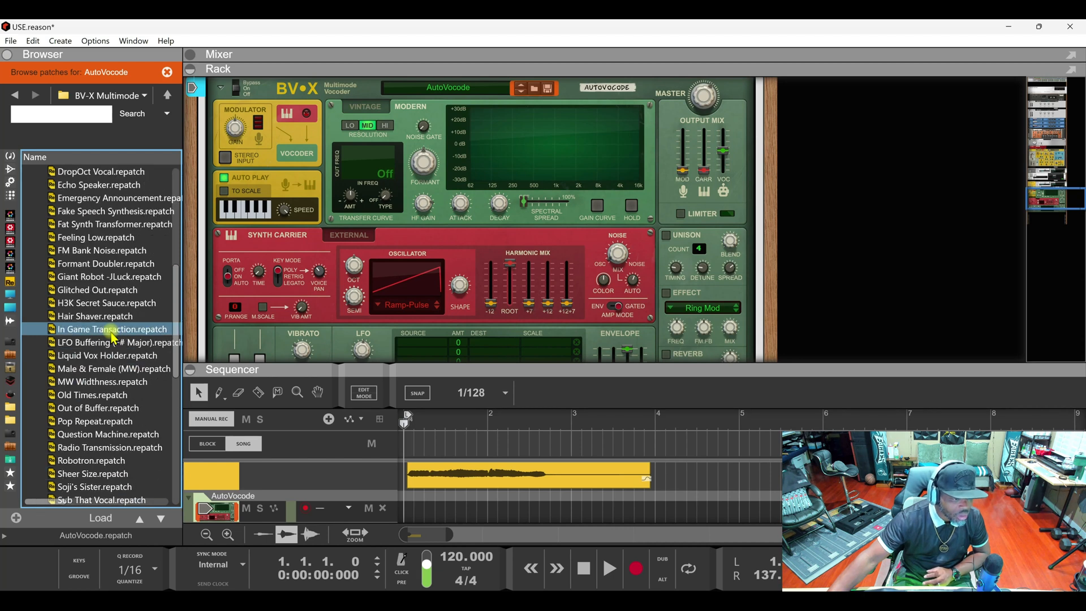
pyautogui.scroll(4, 113, 338)
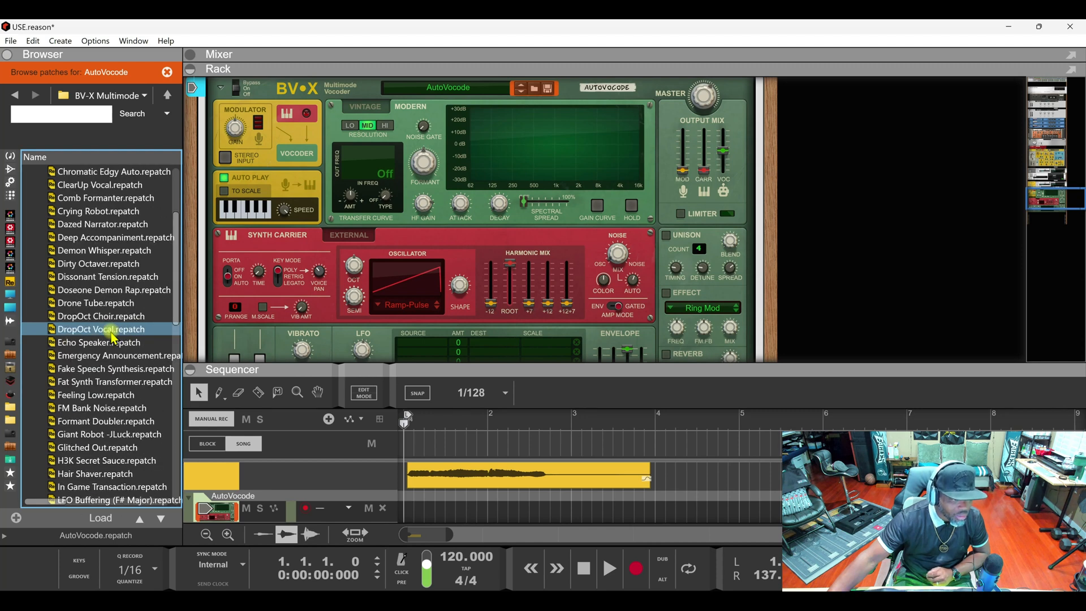
pyautogui.scroll(4, 113, 338)
pyautogui.click(30, 198)
# Load the Vocal Chords patch from the Vocoder Patches folder into the BV-X and audition it on the Vocals clip.
pyautogui.click(27, 187)
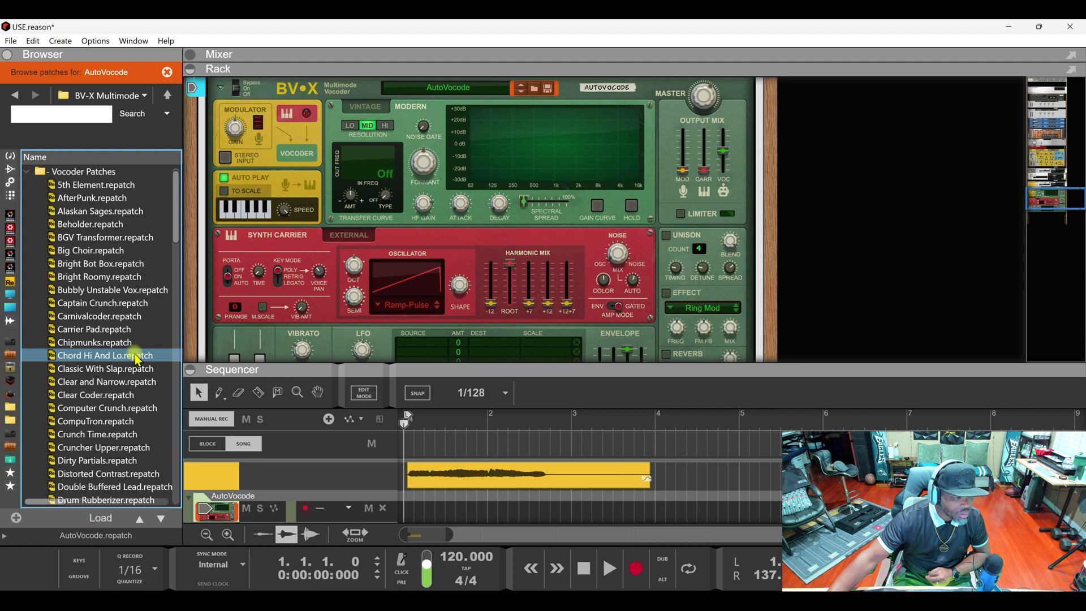
pyautogui.scroll(-10, 137, 360)
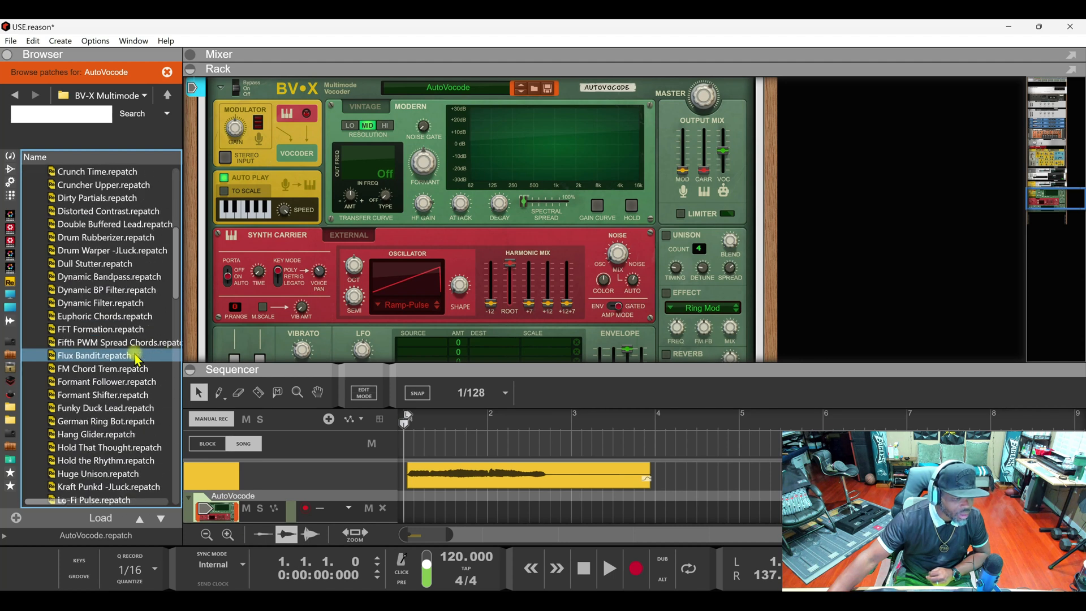
pyautogui.scroll(-2, 137, 360)
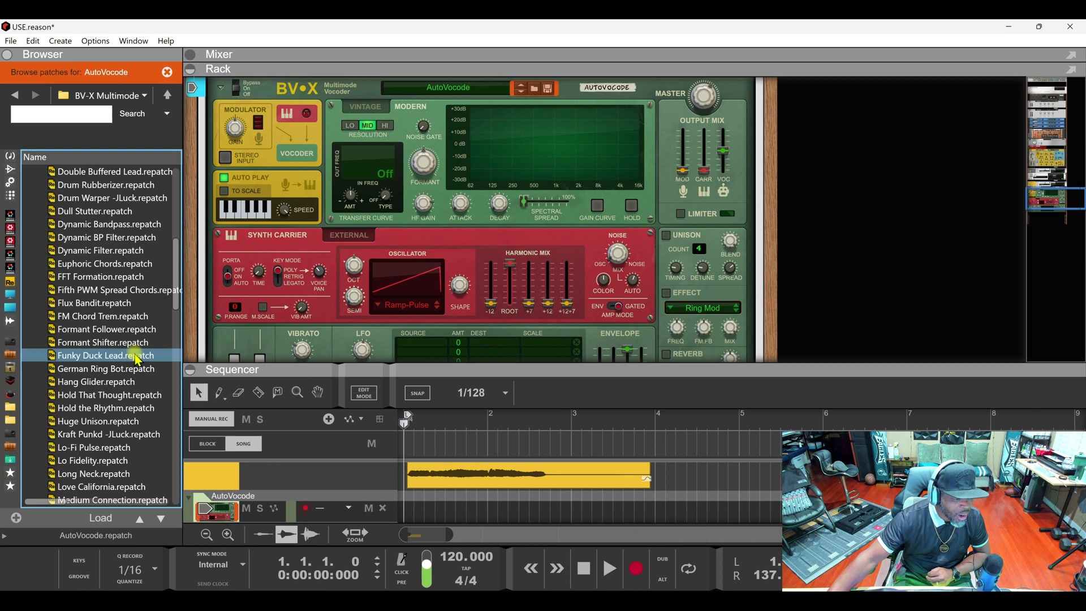
pyautogui.scroll(-8, 138, 360)
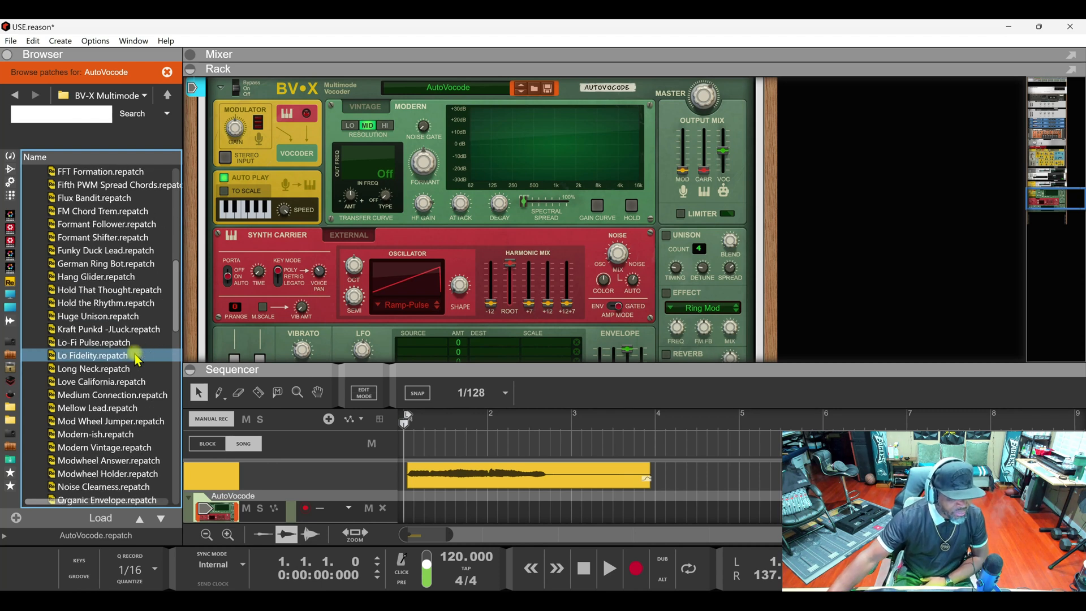
pyautogui.scroll(-17, 137, 360)
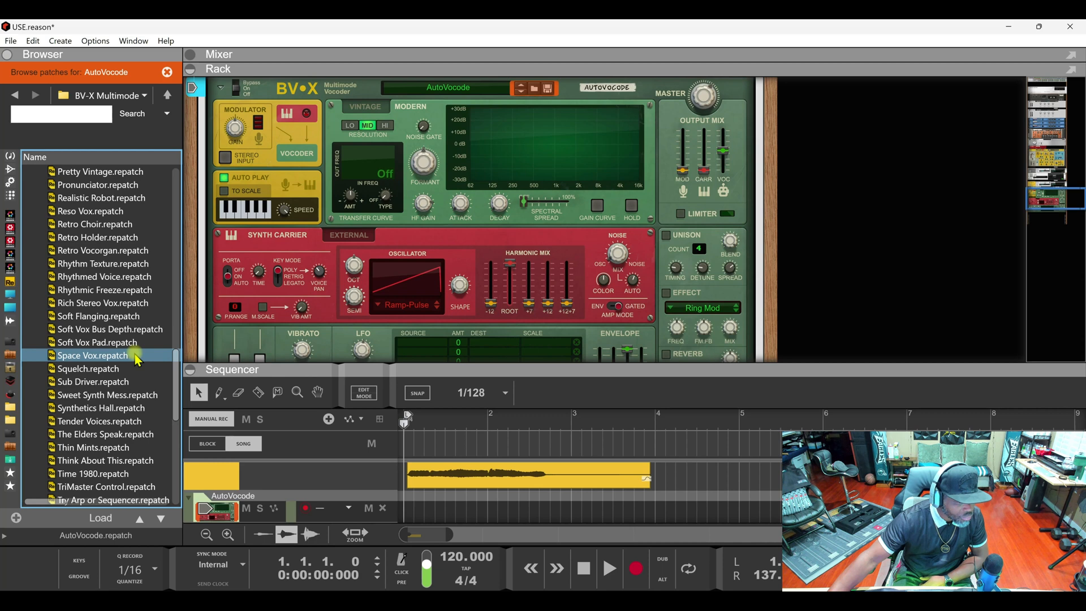
pyautogui.scroll(-3, 137, 359)
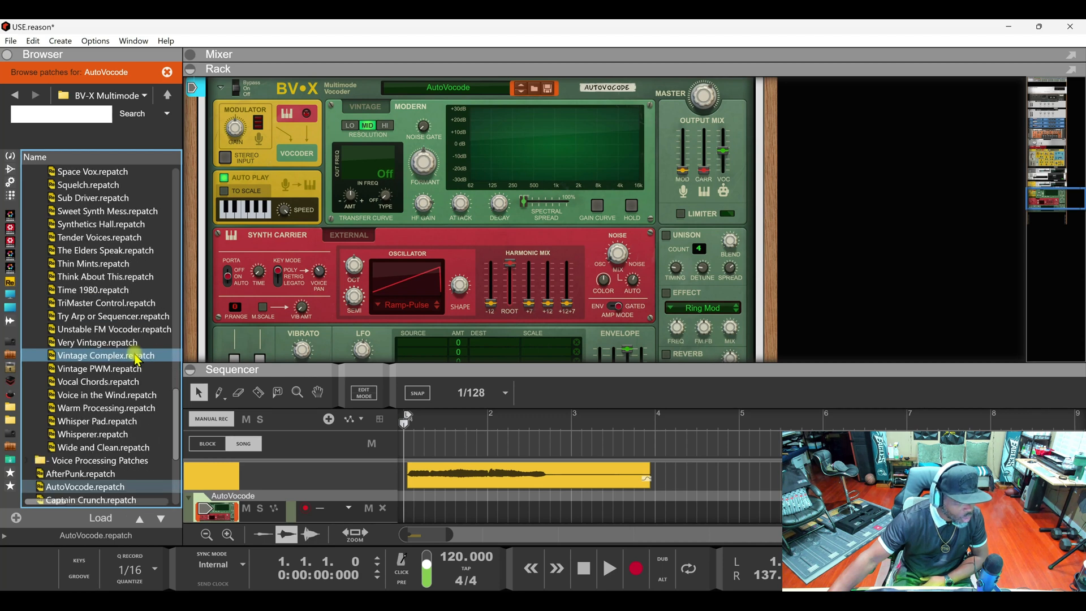
pyautogui.click(103, 384)
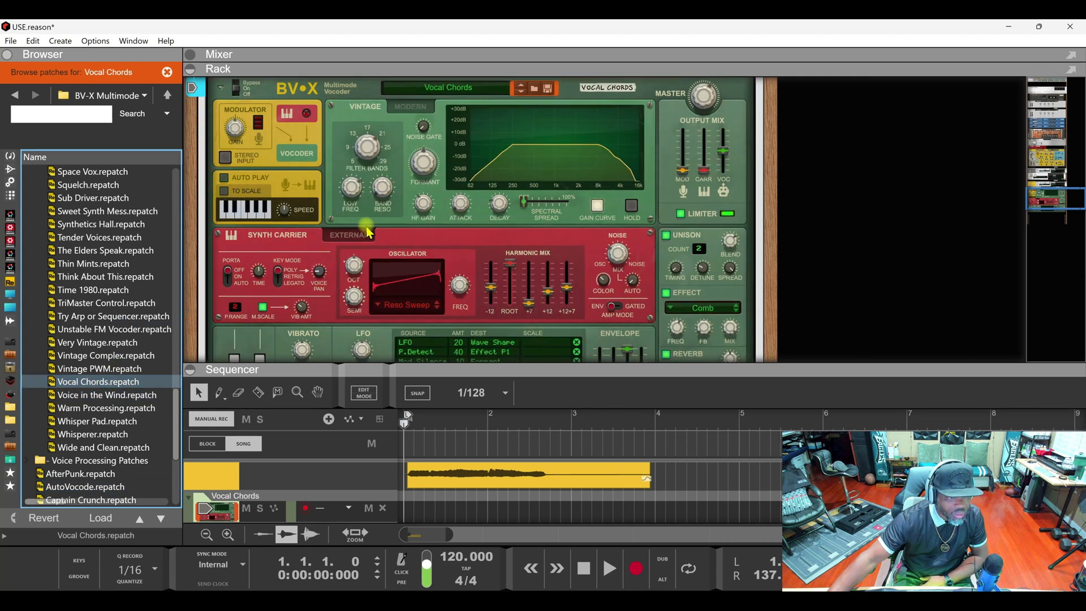
pyautogui.press('space')
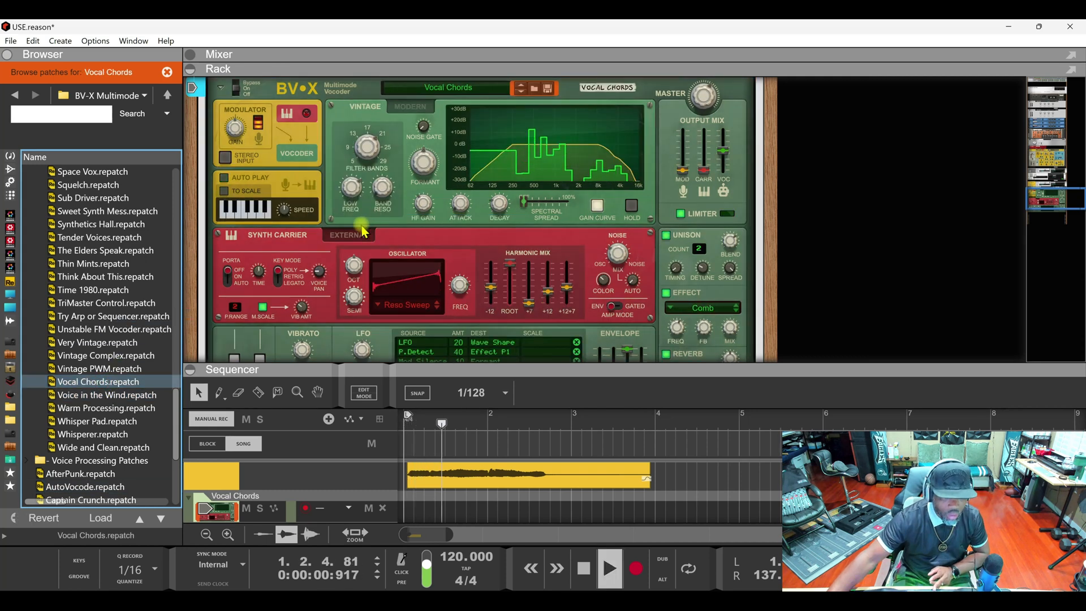
pyautogui.press('space')
# Enable Auto Play and To Scale on the Vocal Chords patch and audition the vocoded vocals.
pyautogui.click(224, 179)
pyautogui.click(224, 191)
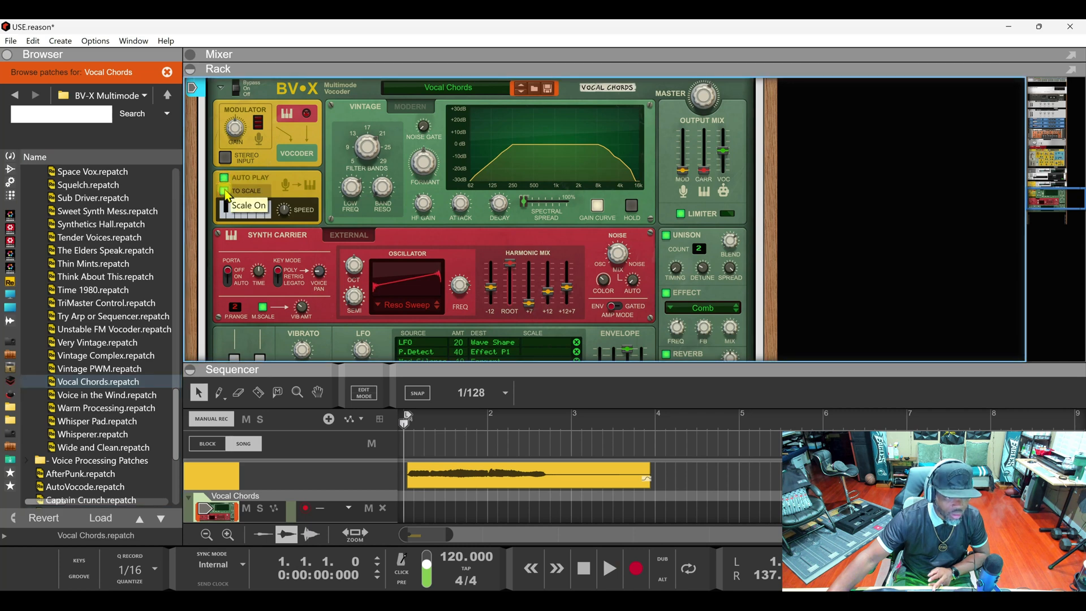
pyautogui.press('space')
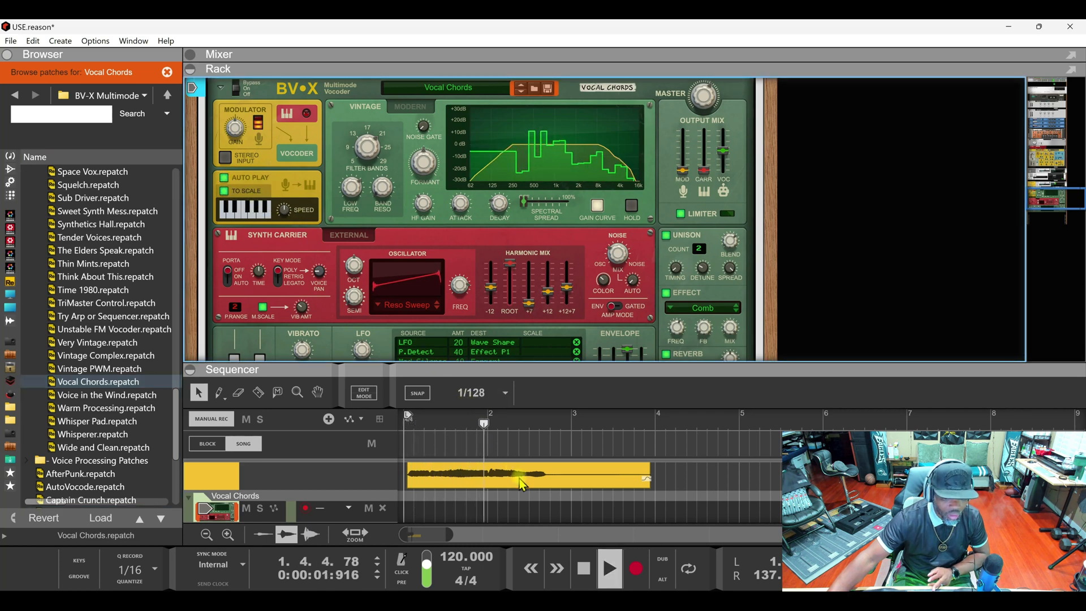
pyautogui.scroll(2, 522, 486)
pyautogui.press('space')
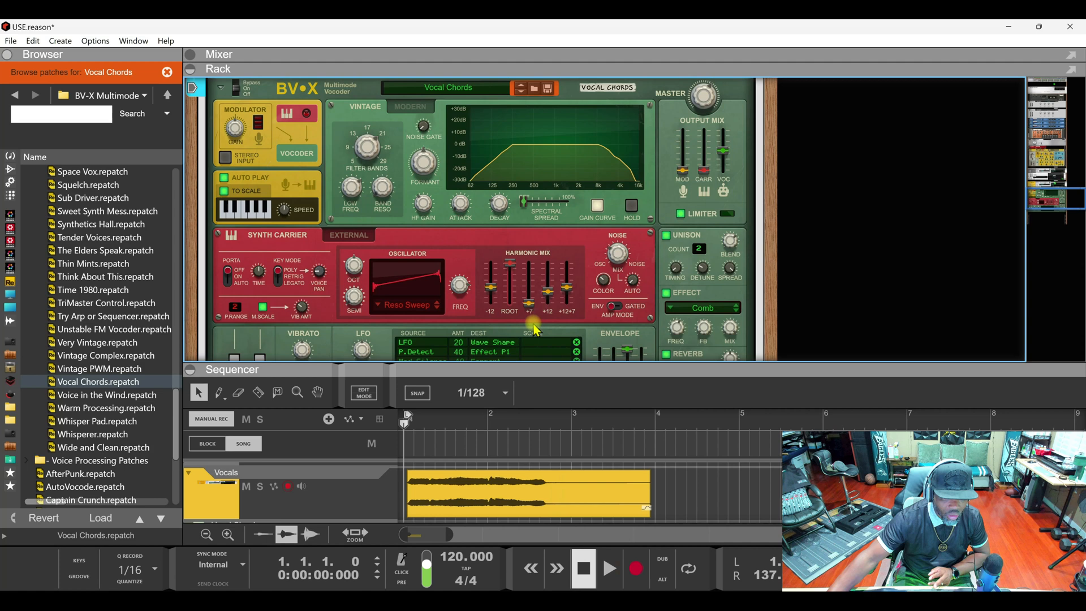
# Raise the +7, +12 and +12+7 Harmonic Mix levels, with the Oct Fifth Level at -5.2 dB, and audition the result.
pyautogui.moveTo(530, 302); pyautogui.dragTo(568, 275)
pyautogui.press('space')
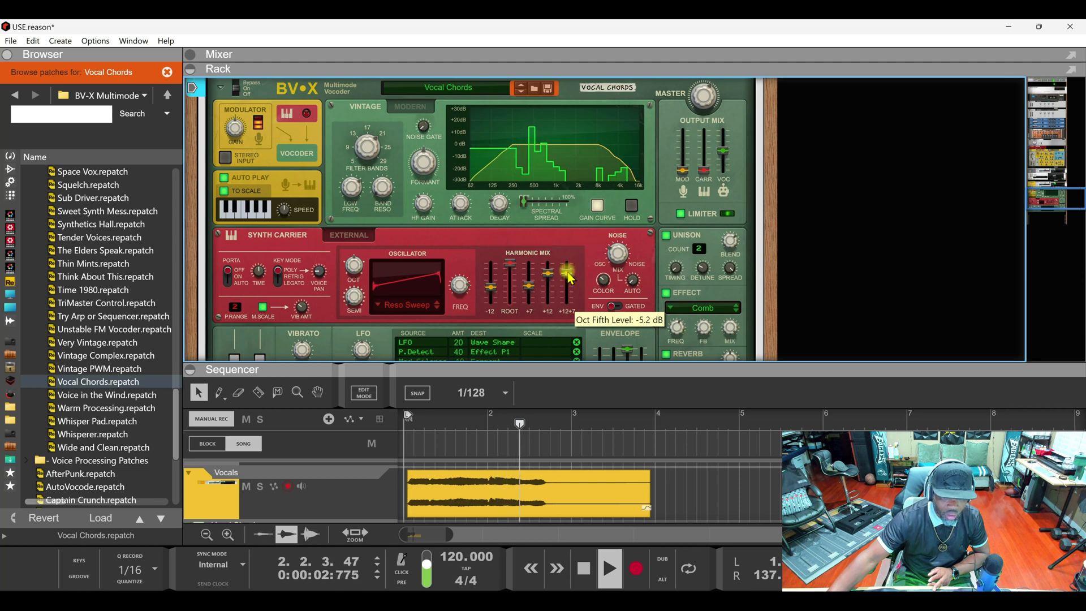
pyautogui.press('space')
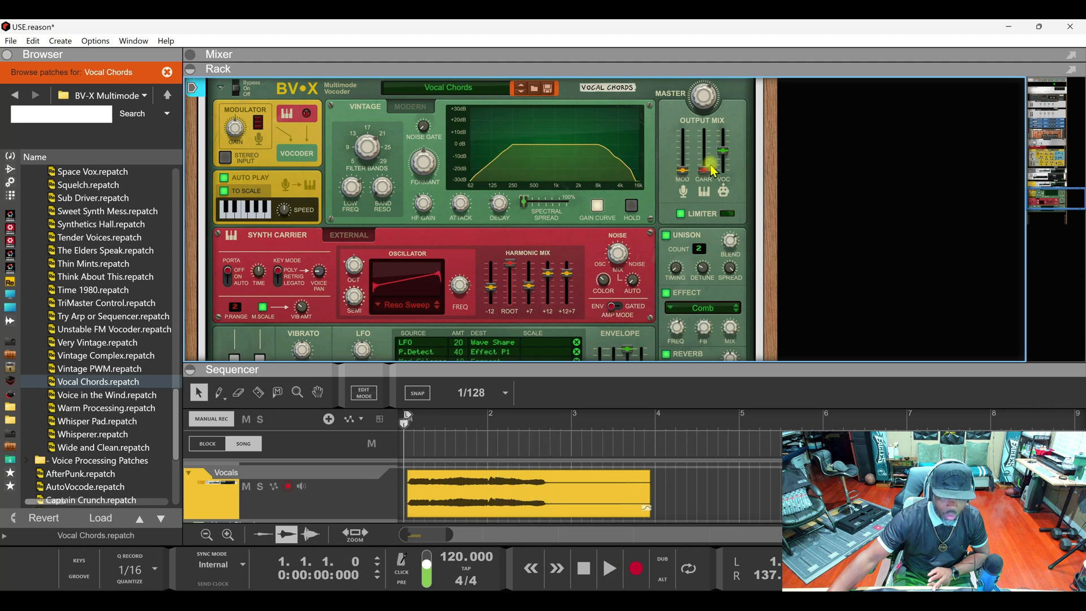
# Raise the BV-X Carrier Mix to about -2.2 dB, lower it again and audition both settings.
pyautogui.press('space')
pyautogui.moveTo(709, 176); pyautogui.dragTo(712, 159)
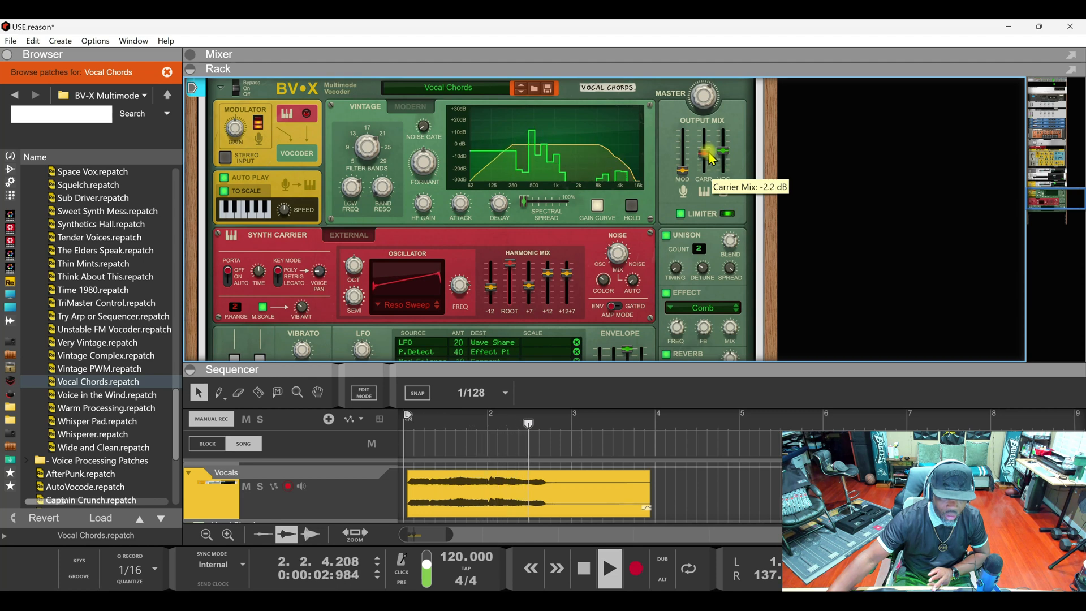
pyautogui.press('space')
pyautogui.press('space')
pyautogui.moveTo(710, 155); pyautogui.dragTo(705, 161)
pyautogui.press('space')
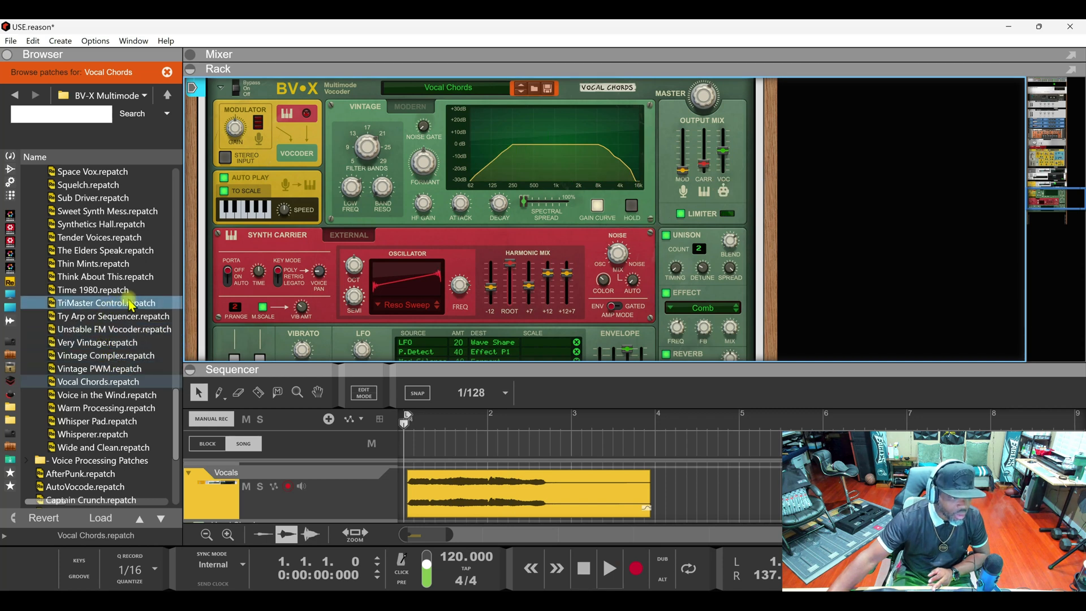
# Load the Sweet Synth Mess patch, replace it with Tender Voices and start a playback test.
pyautogui.moveTo(104, 211); pyautogui.dragTo(303, 194)
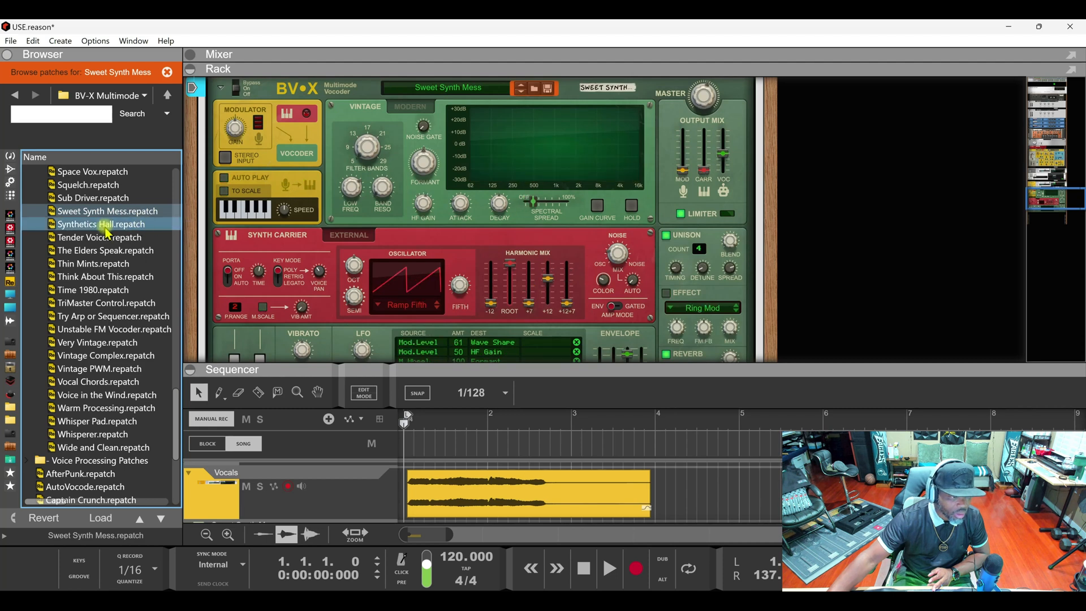
pyautogui.moveTo(99, 237); pyautogui.dragTo(354, 214)
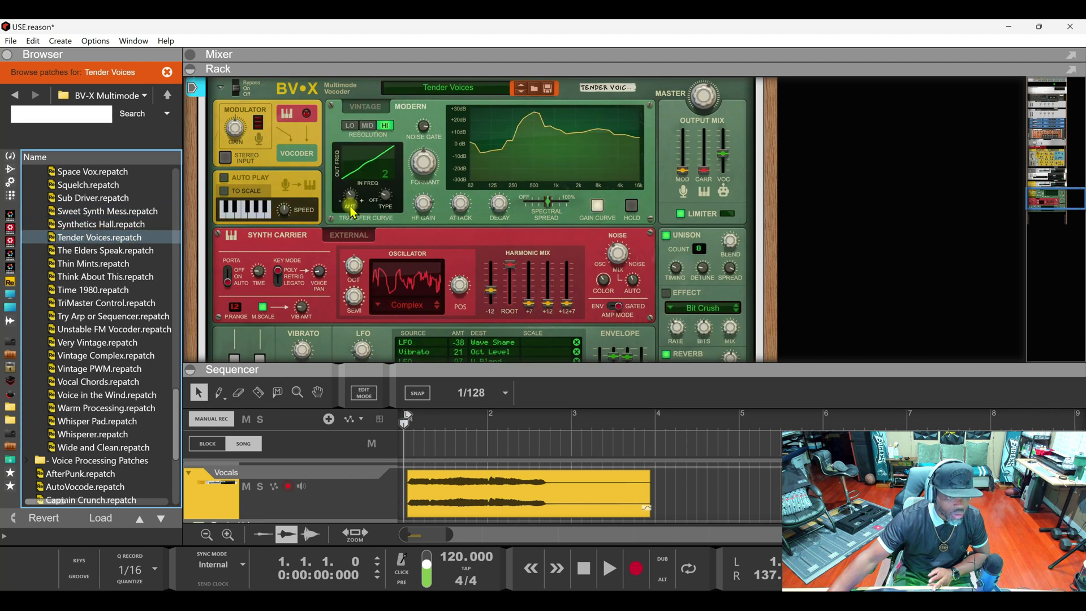
pyautogui.press('space')
pyautogui.press('space')
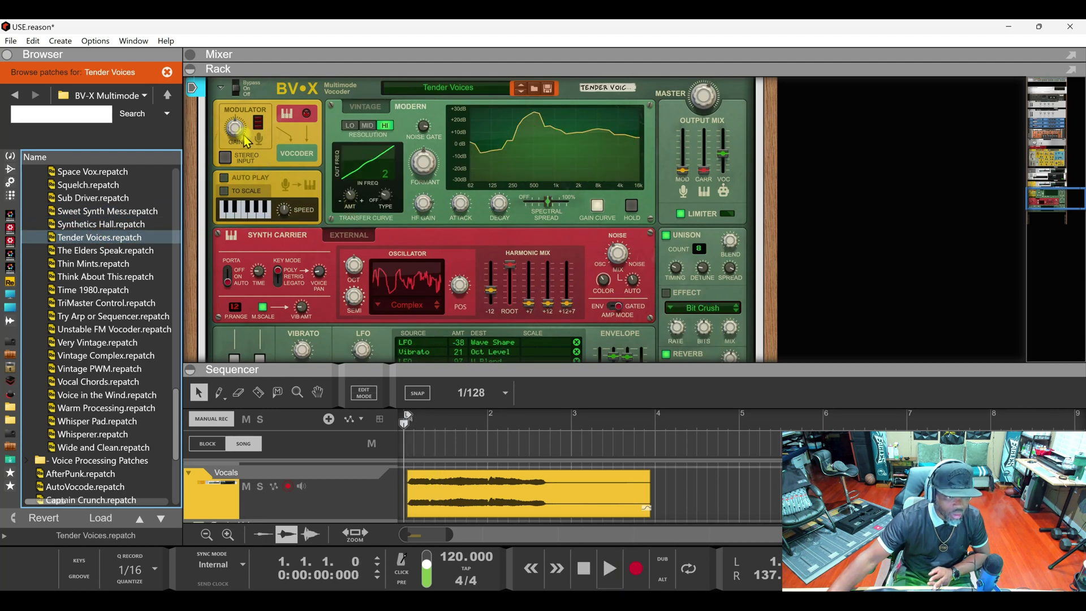
# Enable Auto Play and To Scale on Tender Voices, audition it, and raise the +7, +12 and +12+7 Harmonic Mix levels.
pyautogui.click(224, 191)
pyautogui.press('space')
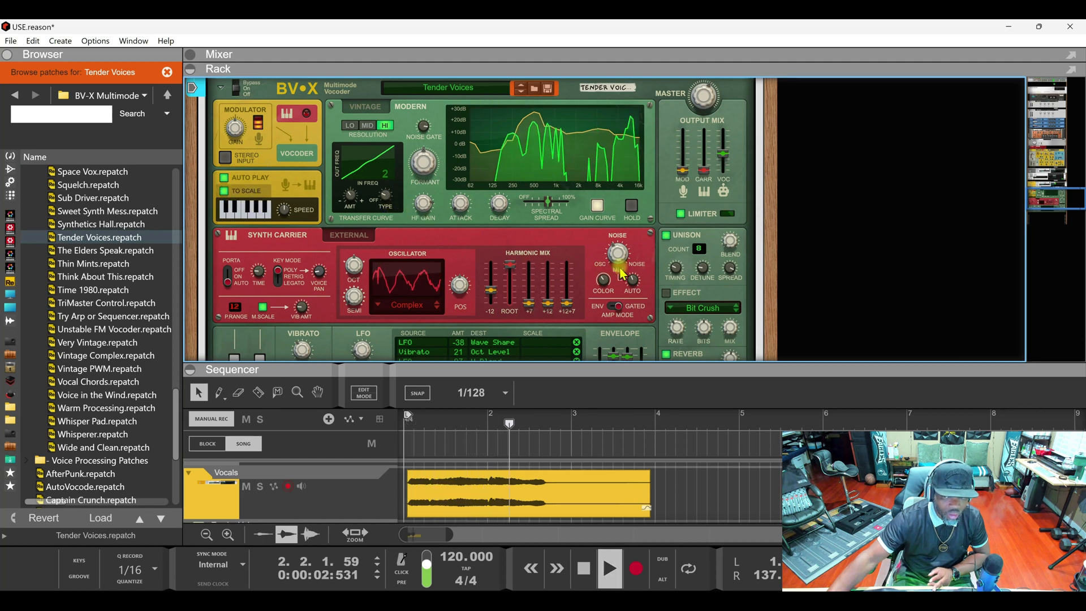
pyautogui.press('space')
pyautogui.moveTo(529, 302); pyautogui.dragTo(567, 282)
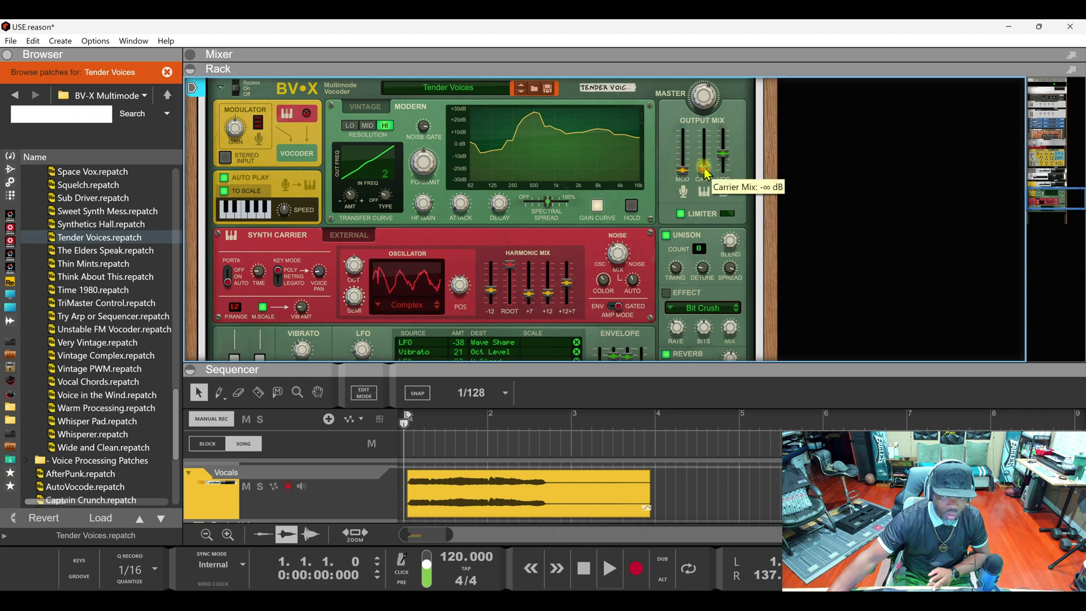
# Audition Tender Voices with the Carrier Mix at -∞ dB and raise the Modulator Mix to -2.1 dB.
pyautogui.press('space')
pyautogui.moveTo(708, 170)
pyautogui.mouseDown()
pyautogui.moveTo(712, 161)
pyautogui.moveTo(712, 180)
pyautogui.mouseUp()
pyautogui.press('space')
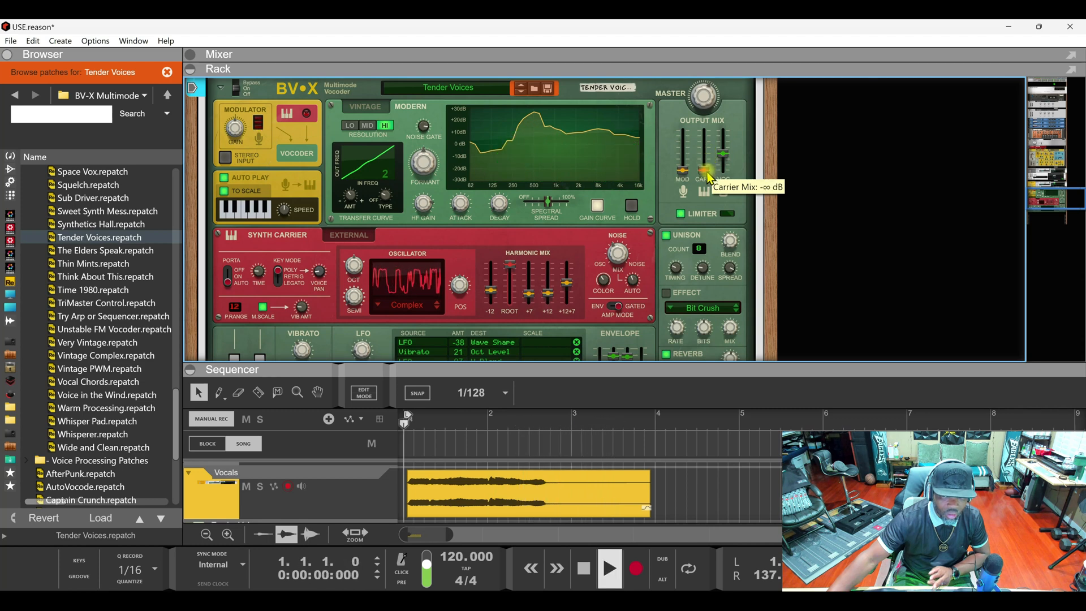
pyautogui.press('space')
pyautogui.moveTo(687, 158); pyautogui.dragTo(691, 160)
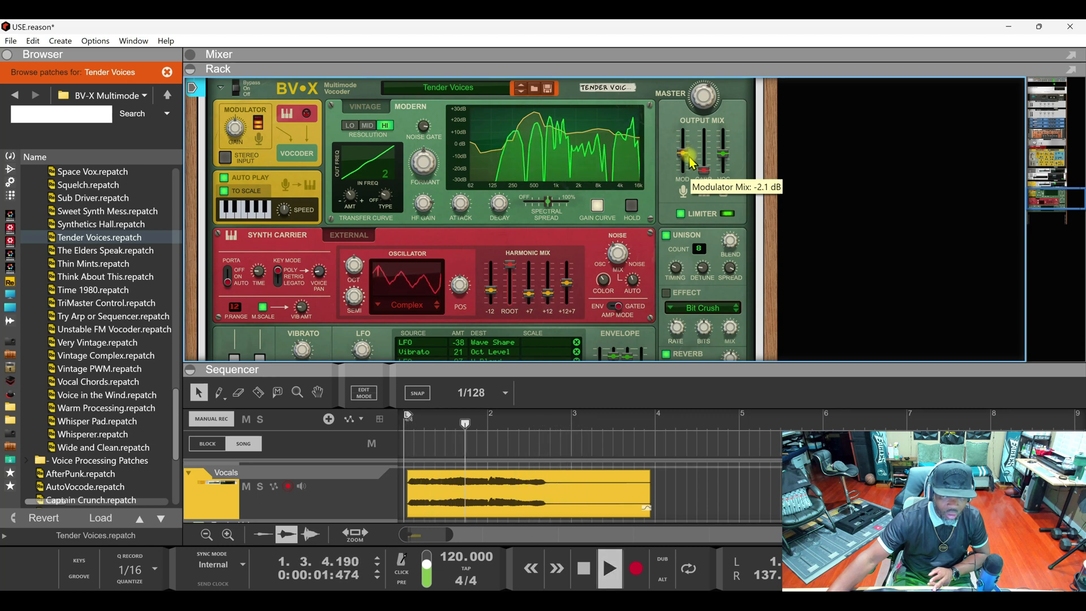
pyautogui.press('space')
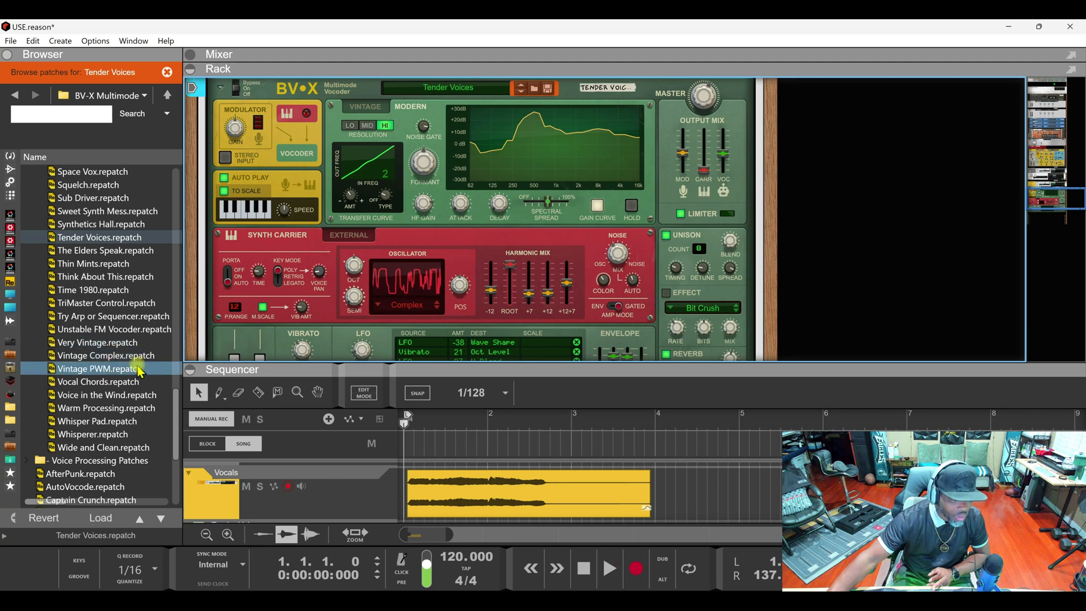
# Look back through the Vocoder Patches folder, collapse it and show the Instruments devices.
pyautogui.scroll(4, 128, 361)
pyautogui.scroll(15, 127, 362)
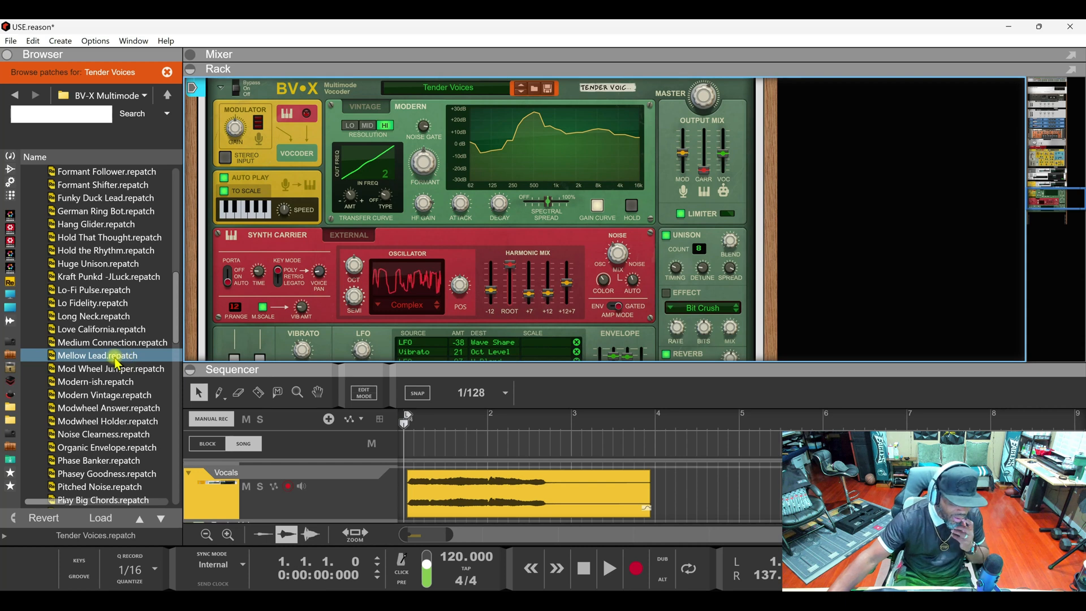
pyautogui.scroll(5, 111, 359)
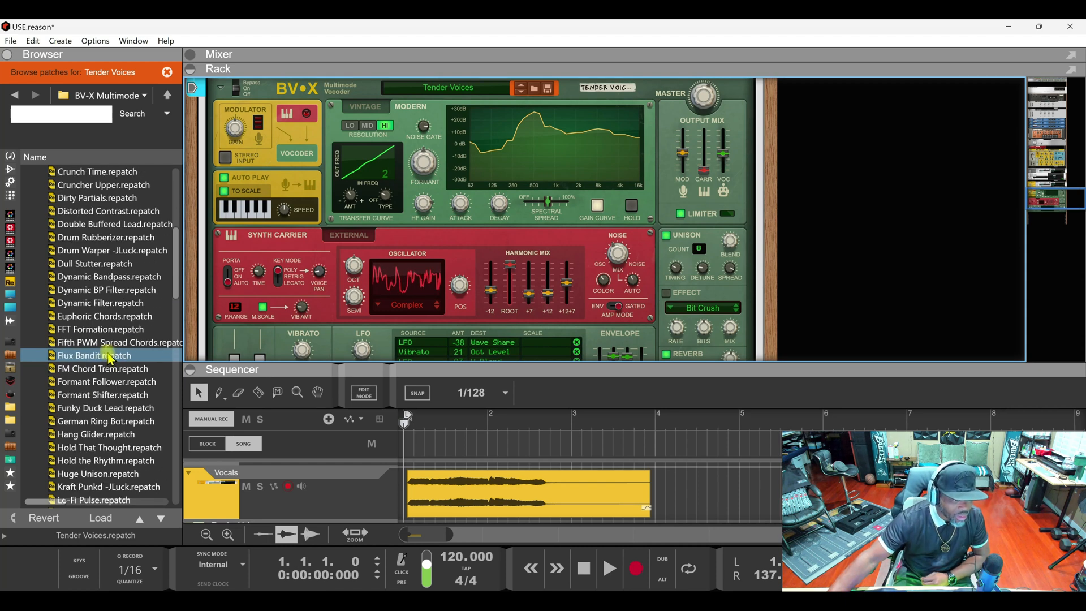
pyautogui.scroll(7, 108, 357)
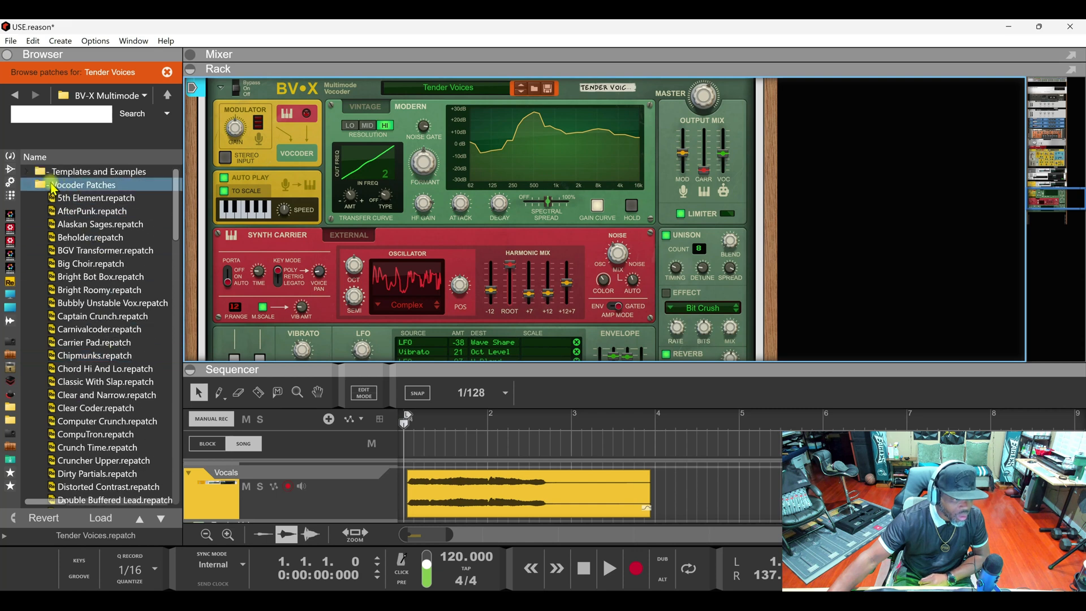
pyautogui.click(27, 184)
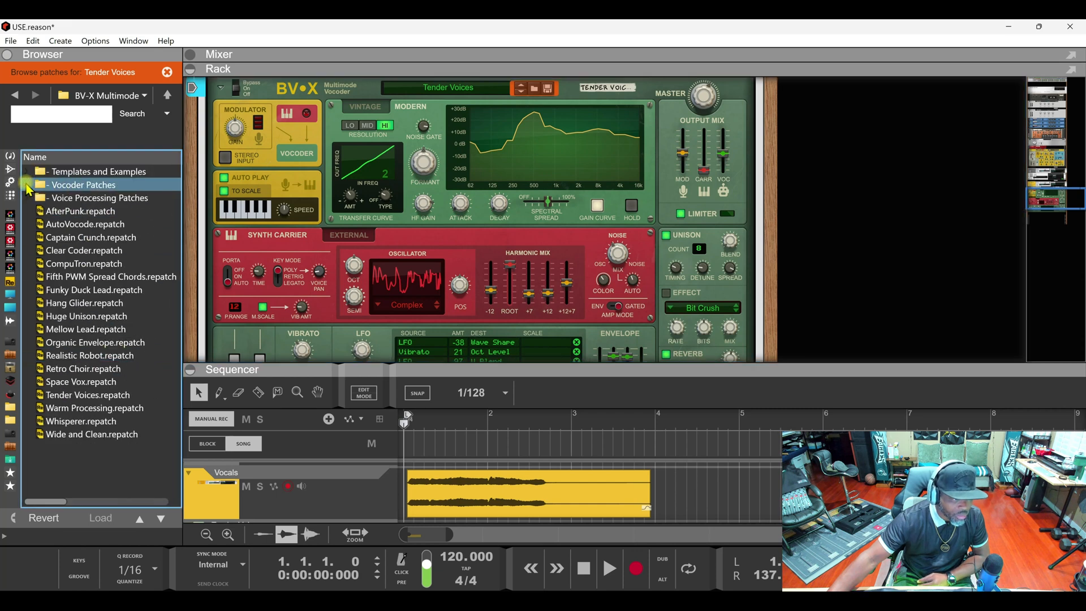
pyautogui.click(11, 156)
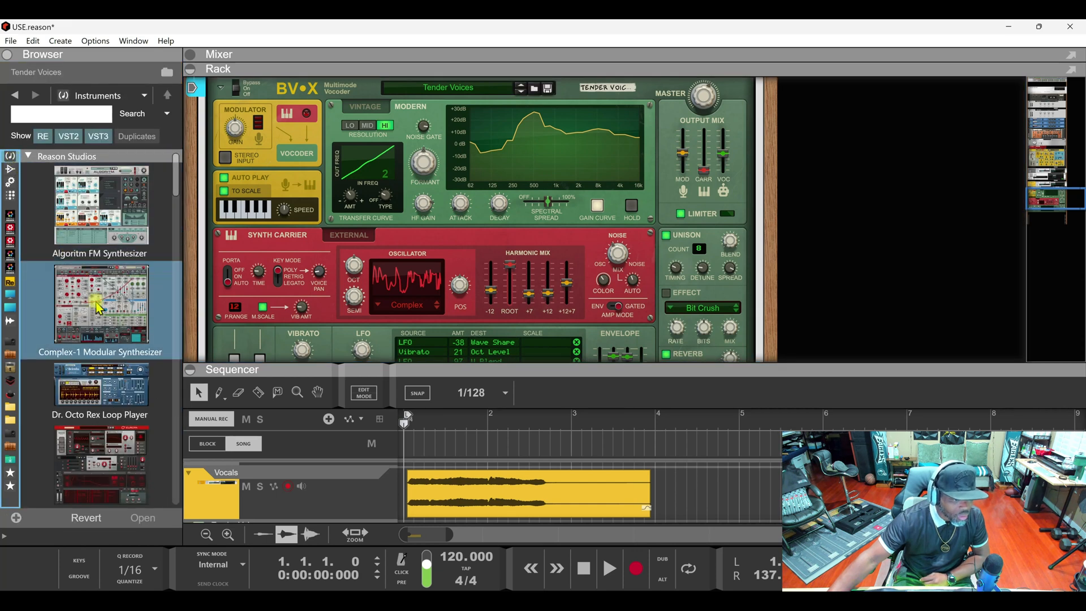
# Look through the instrument devices and switch the browser to the Reason Factory Sounds bank.
pyautogui.scroll(-6, 99, 309)
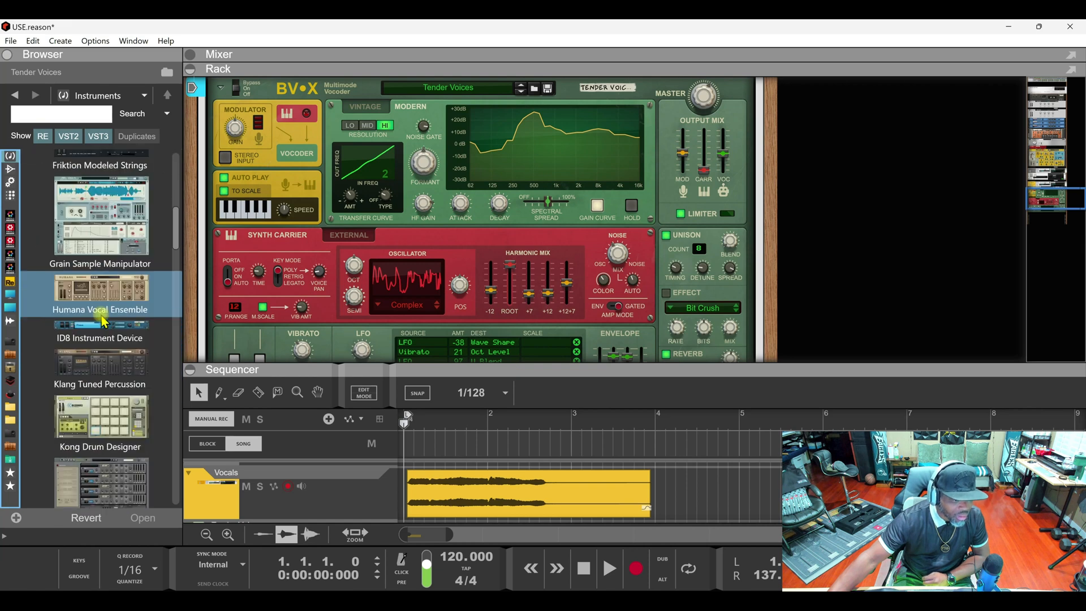
pyautogui.click(10, 228)
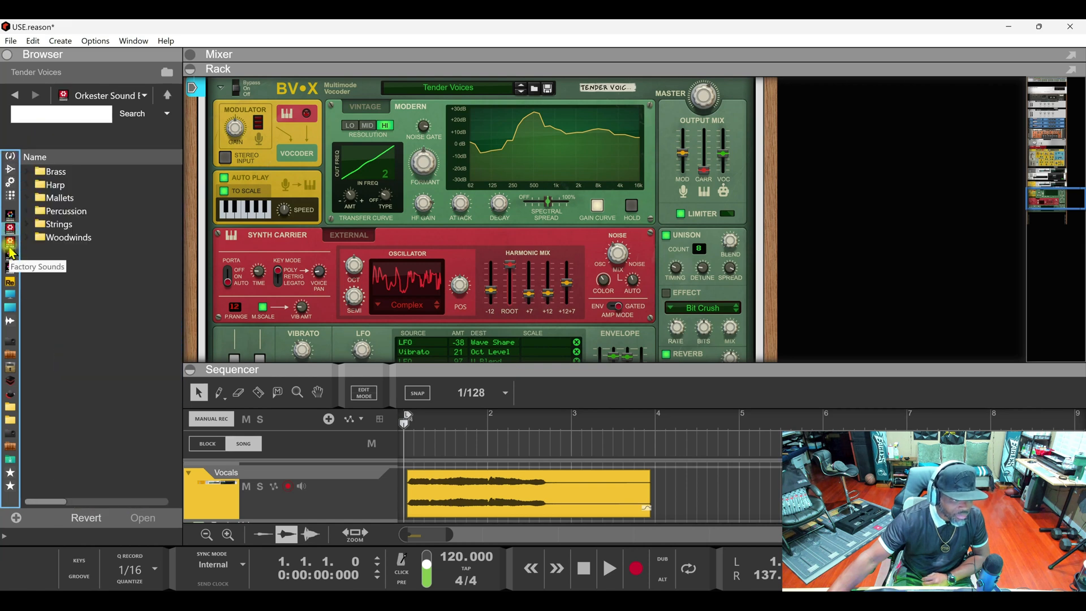
pyautogui.click(11, 250)
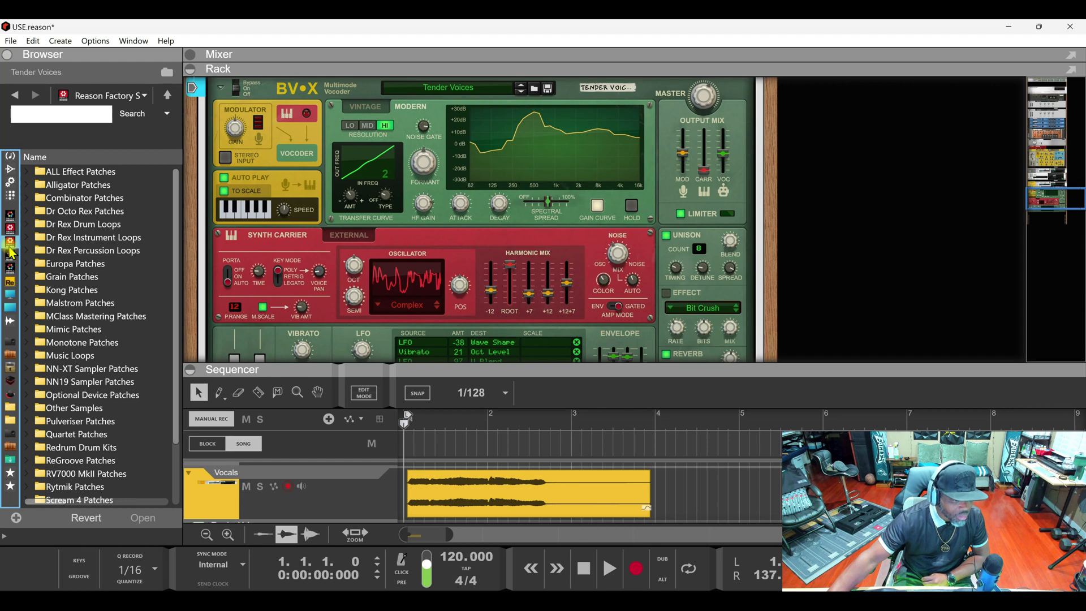
# Look through the NN-XT Sampler Patches subfolders for vocal sounds and return to the collapsed list of factory patch folders.
pyautogui.doubleClick(29, 371)
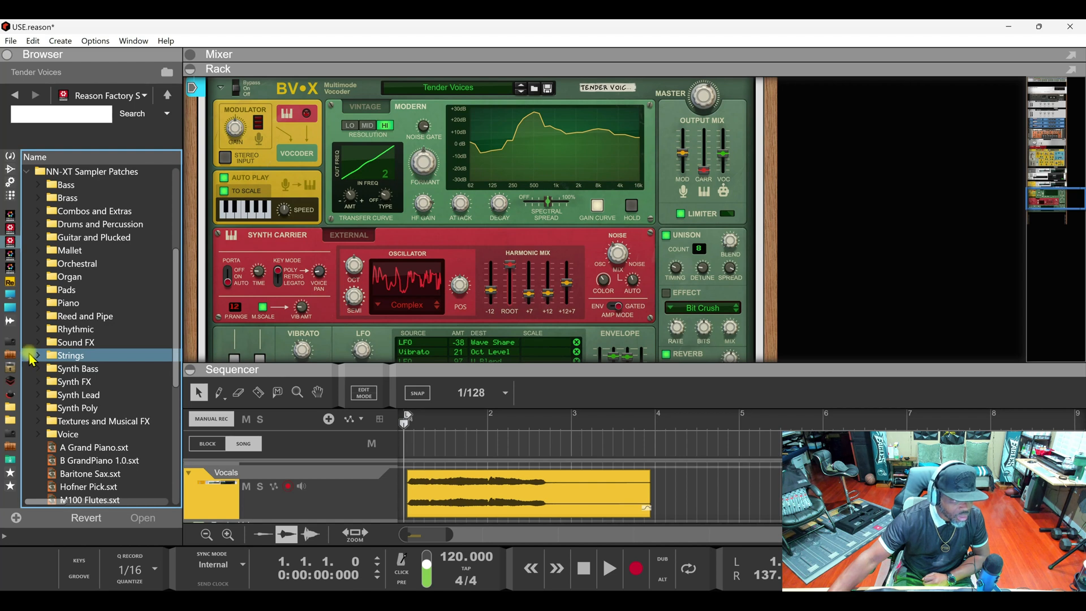
pyautogui.click(37, 422)
pyautogui.click(38, 172)
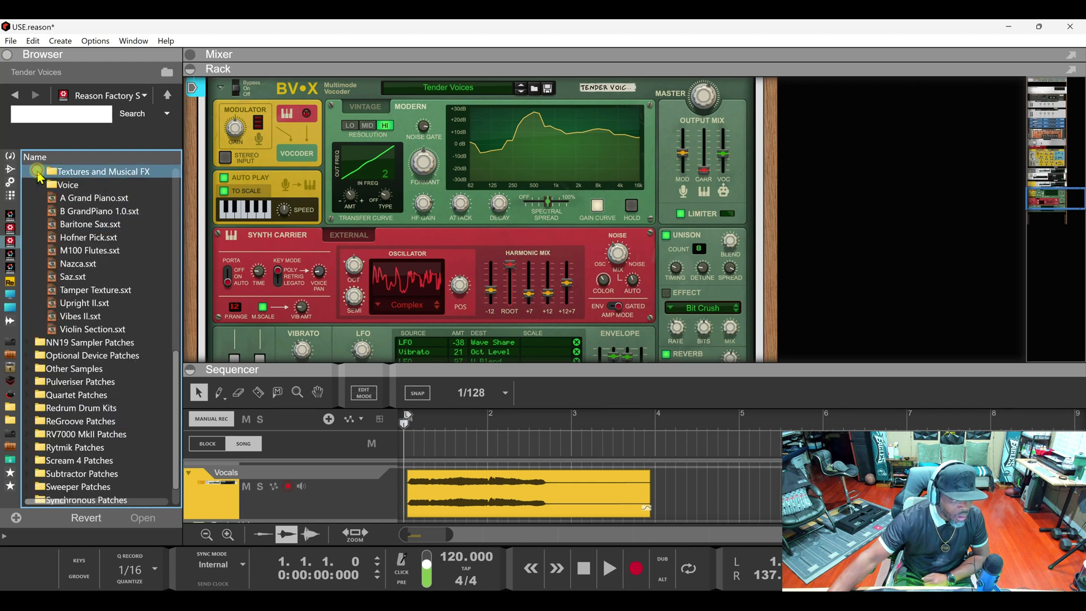
pyautogui.scroll(8, 38, 226)
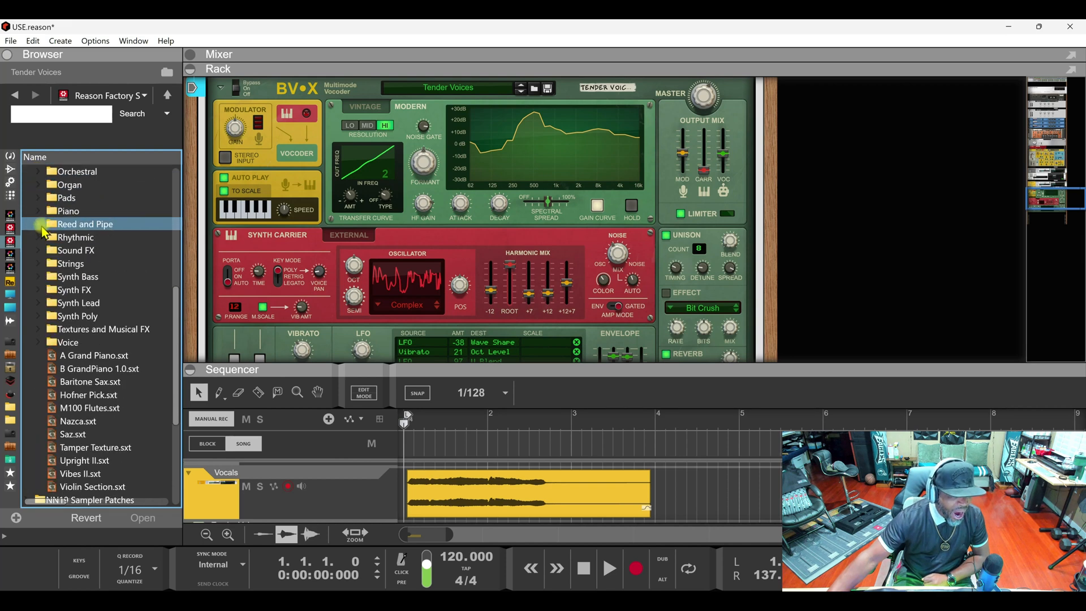
pyautogui.click(38, 237)
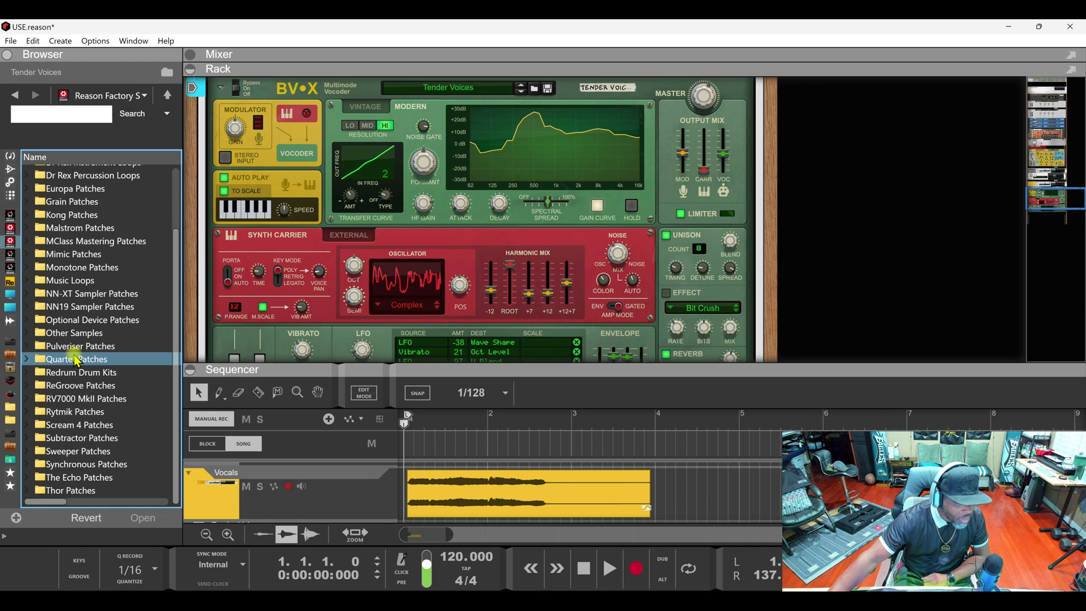
pyautogui.press('Up')
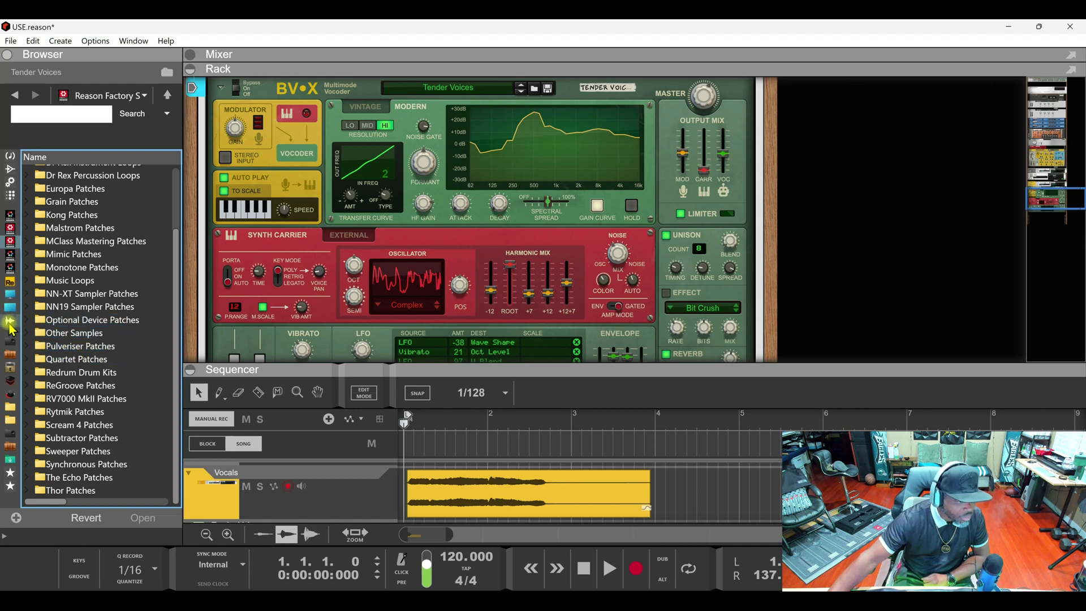
# Examine the Humana Vocal Ensemble patches in the Rack Extensions collection.
pyautogui.click(11, 285)
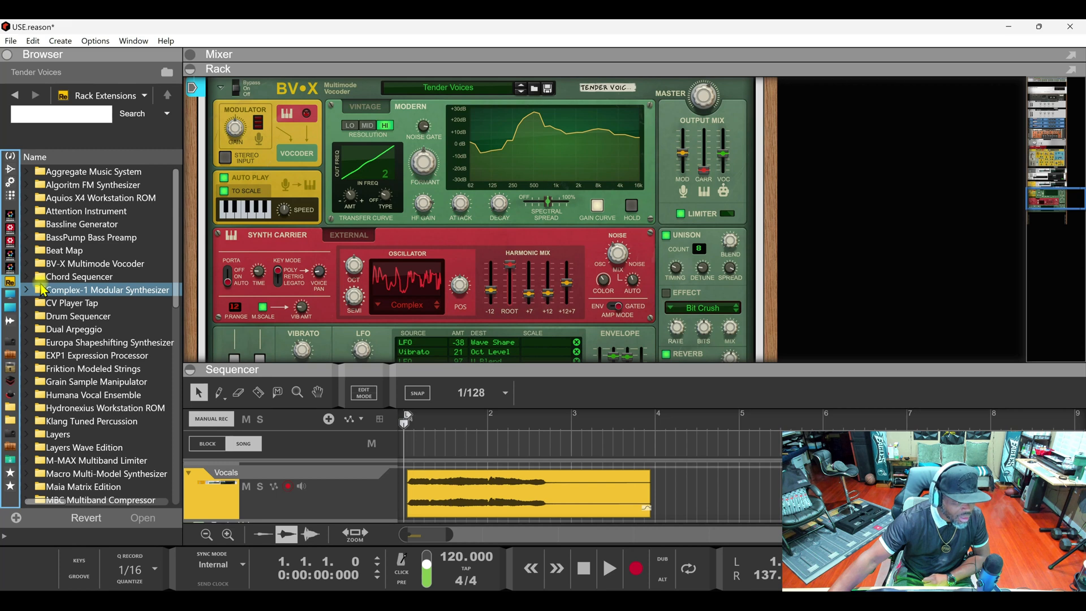
pyautogui.doubleClick(30, 397)
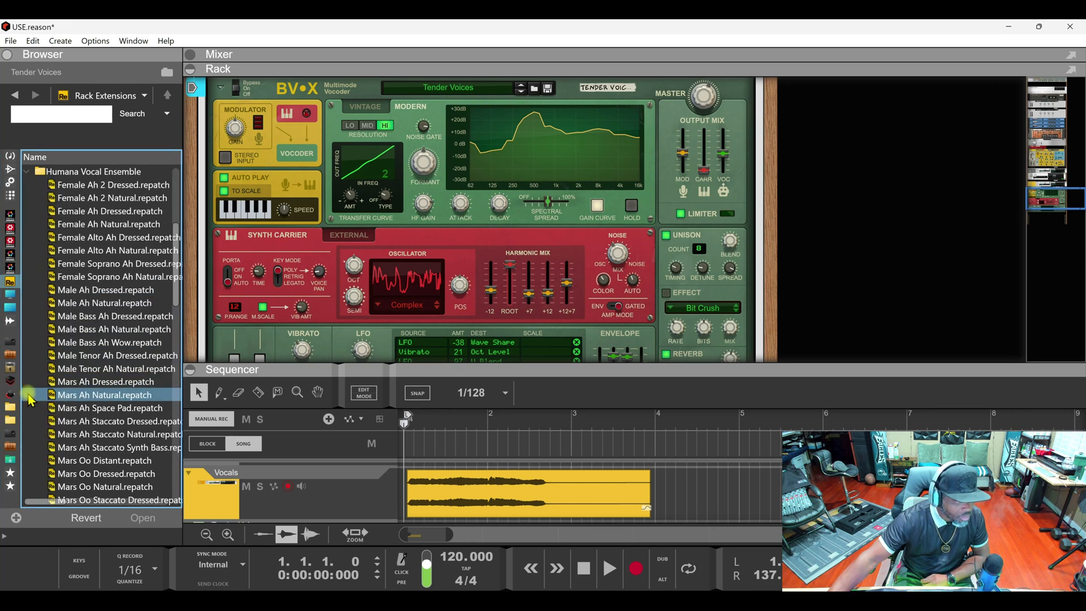
pyautogui.scroll(-3, 108, 334)
pyautogui.scroll(-4, 113, 345)
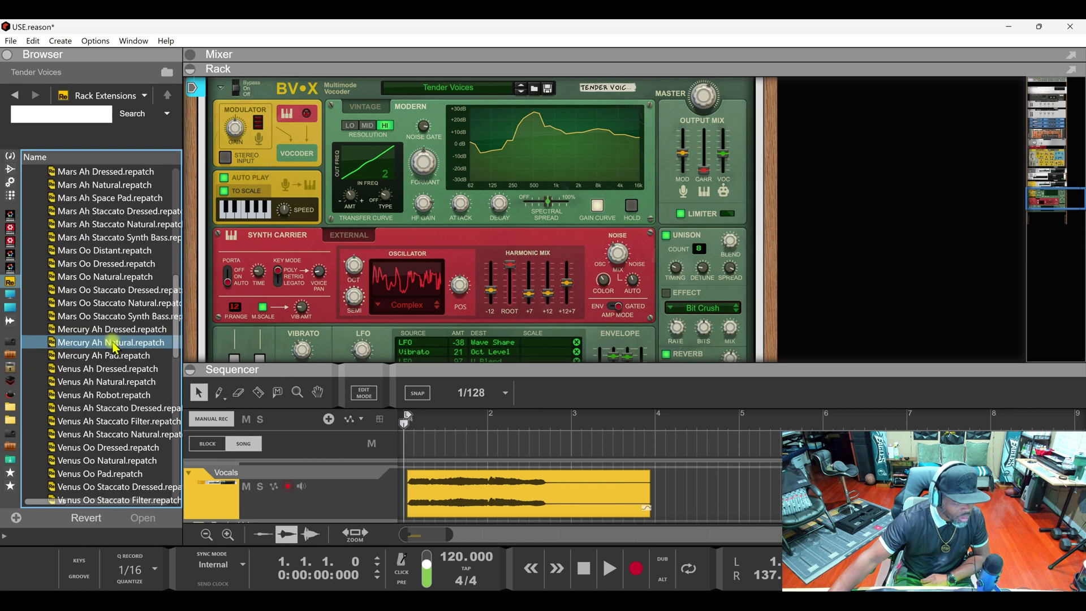
pyautogui.scroll(14, 90, 343)
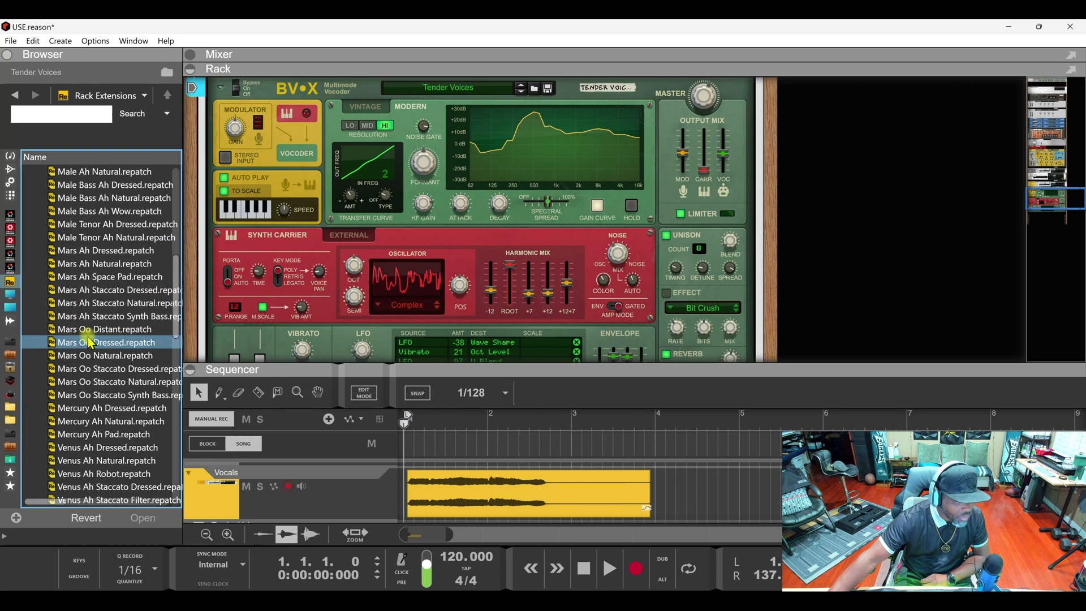